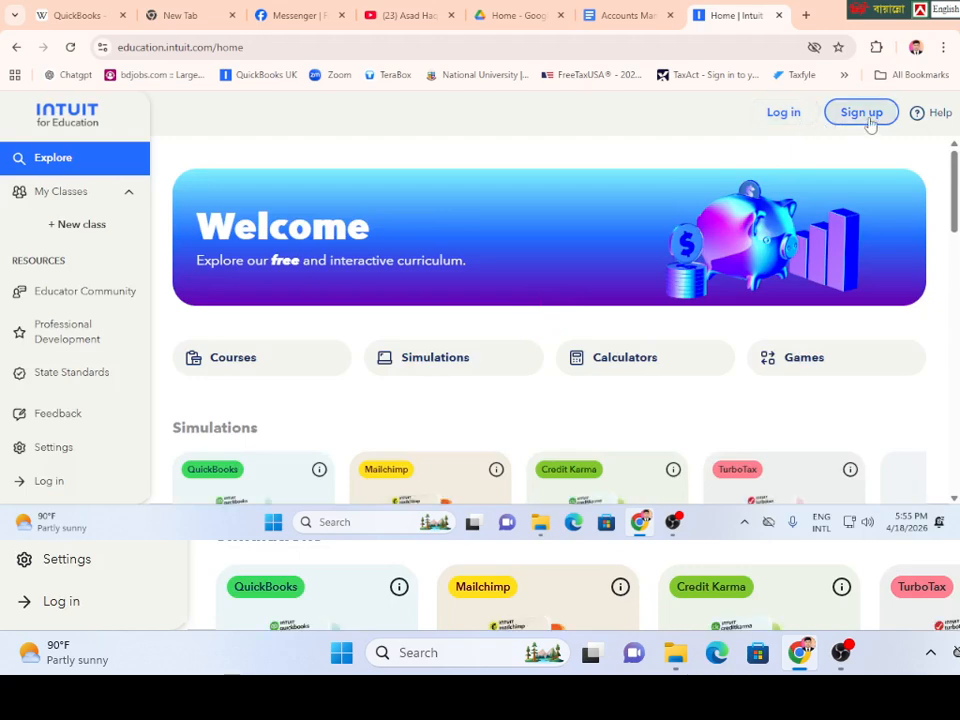
- Begin an Intuit for Education sign-up as an Independent Learner and view the account creation form
left_click(866, 116)
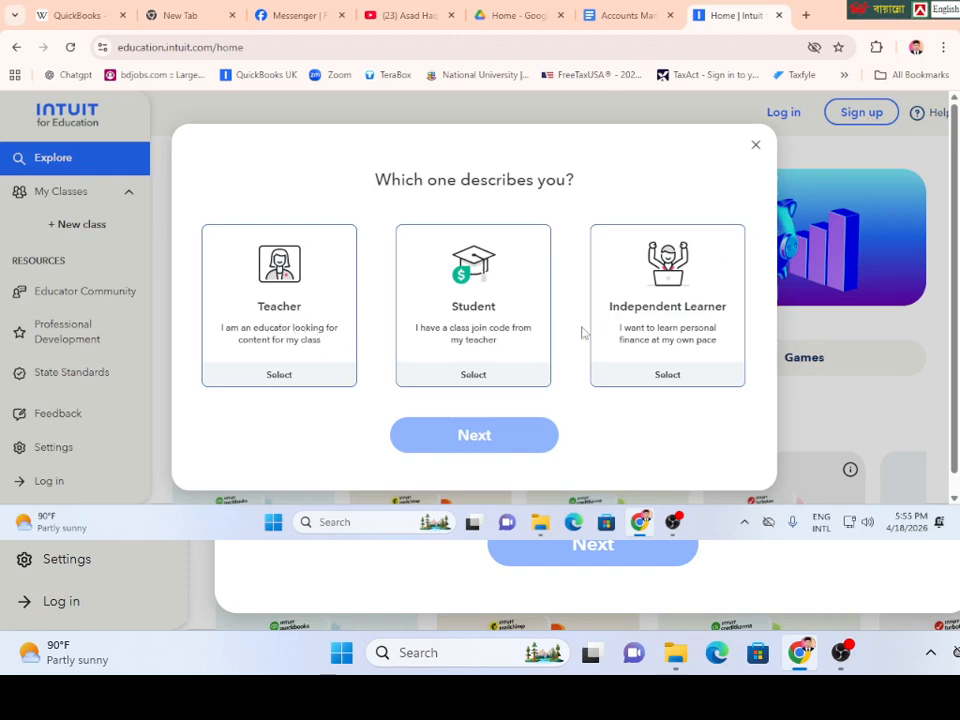
left_click(675, 321)
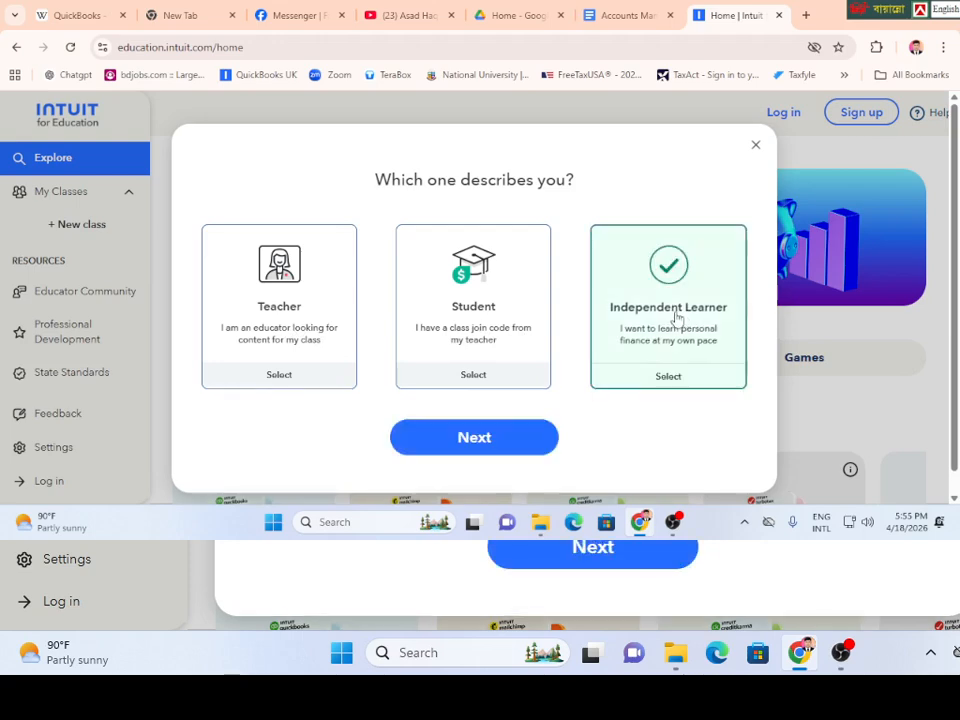
left_click(471, 440)
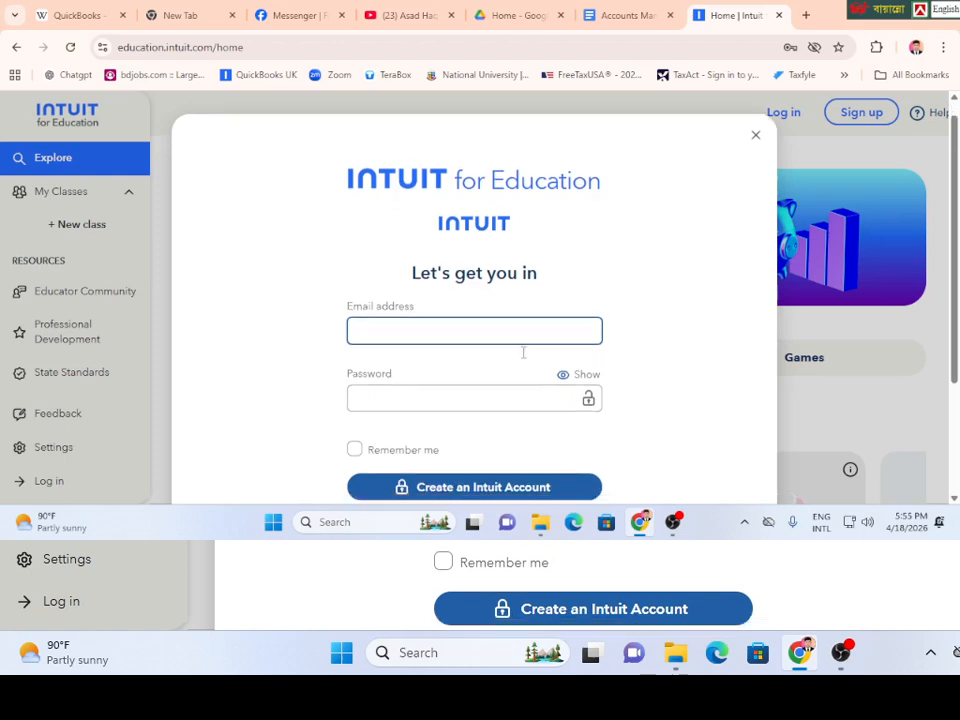
scroll(523, 352, "down", 1)
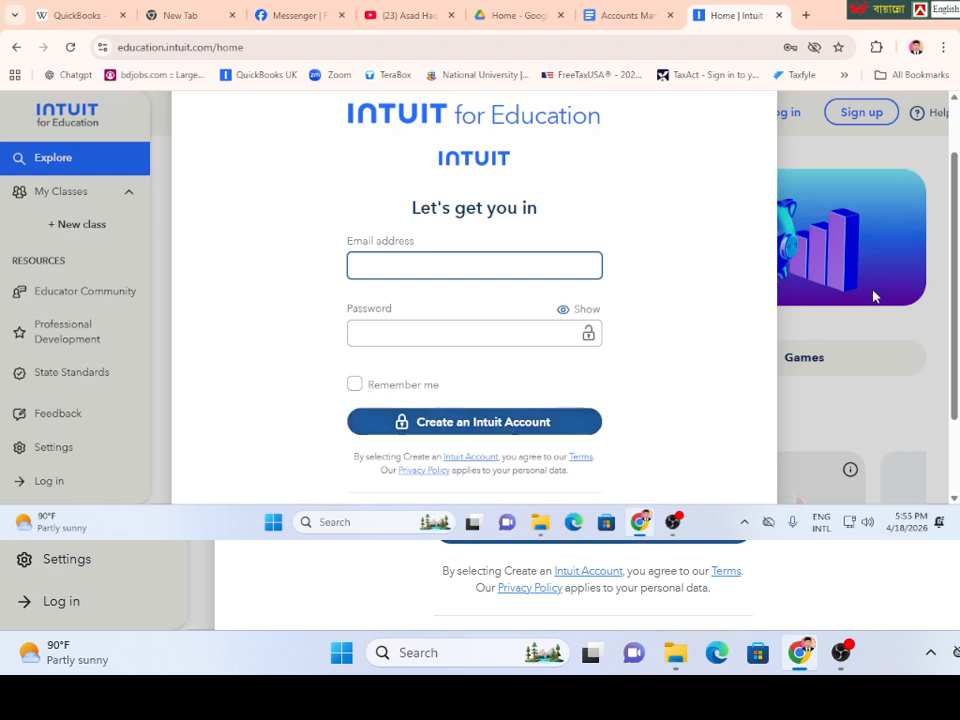
- Open the quickbooks.intuit.com/uk/pricing link from the Accounts Management system document in a new browser tab
left_click(625, 15)
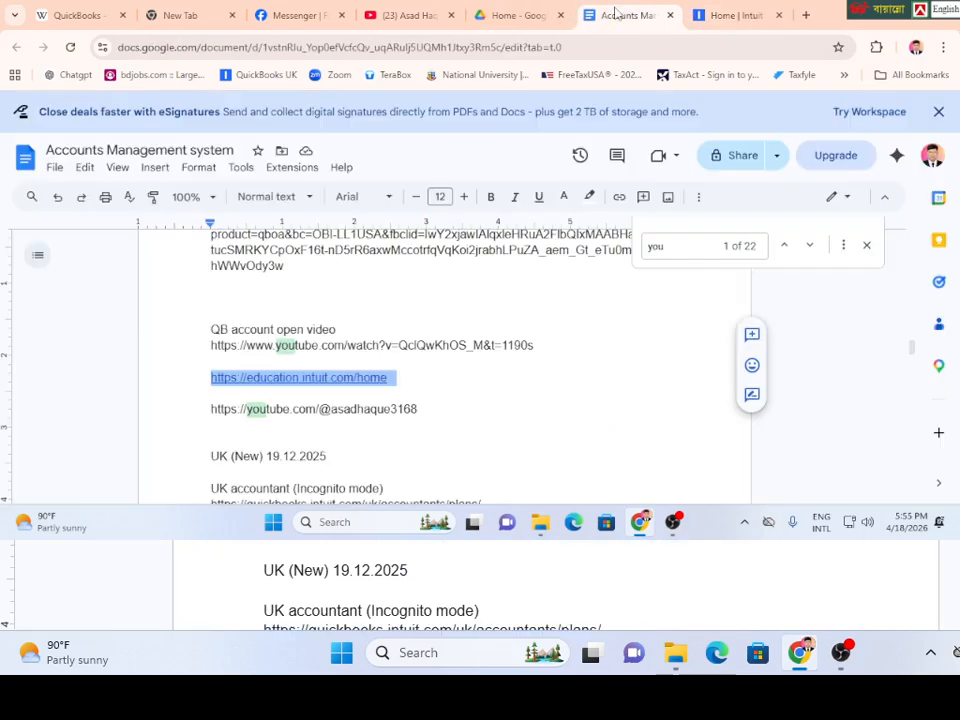
scroll(414, 305, "down", 3)
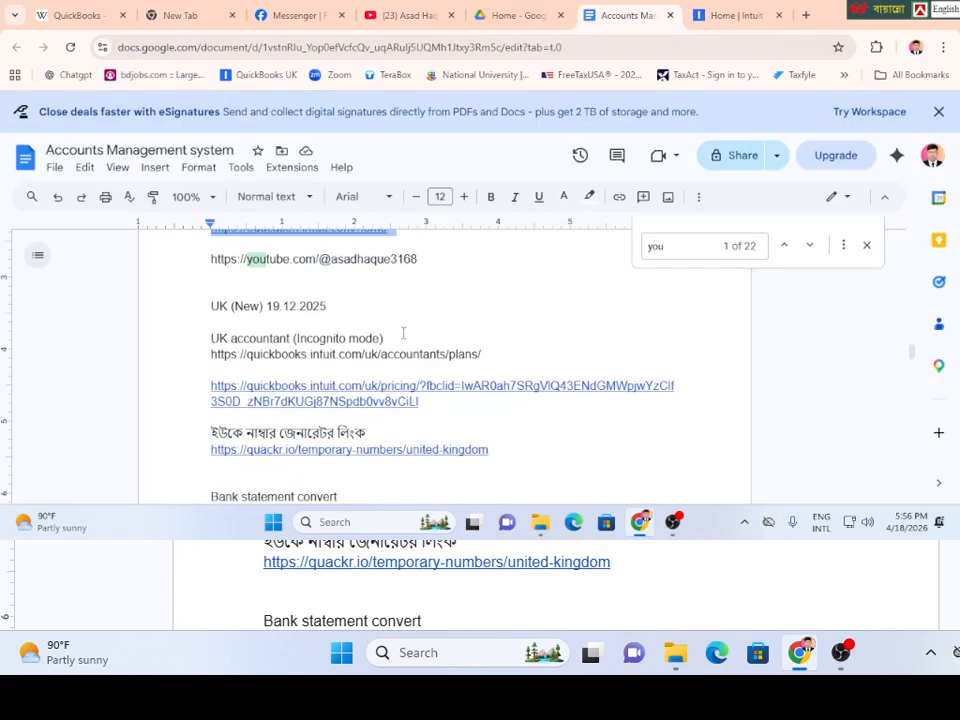
left_click_drag(211, 386, 427, 401)
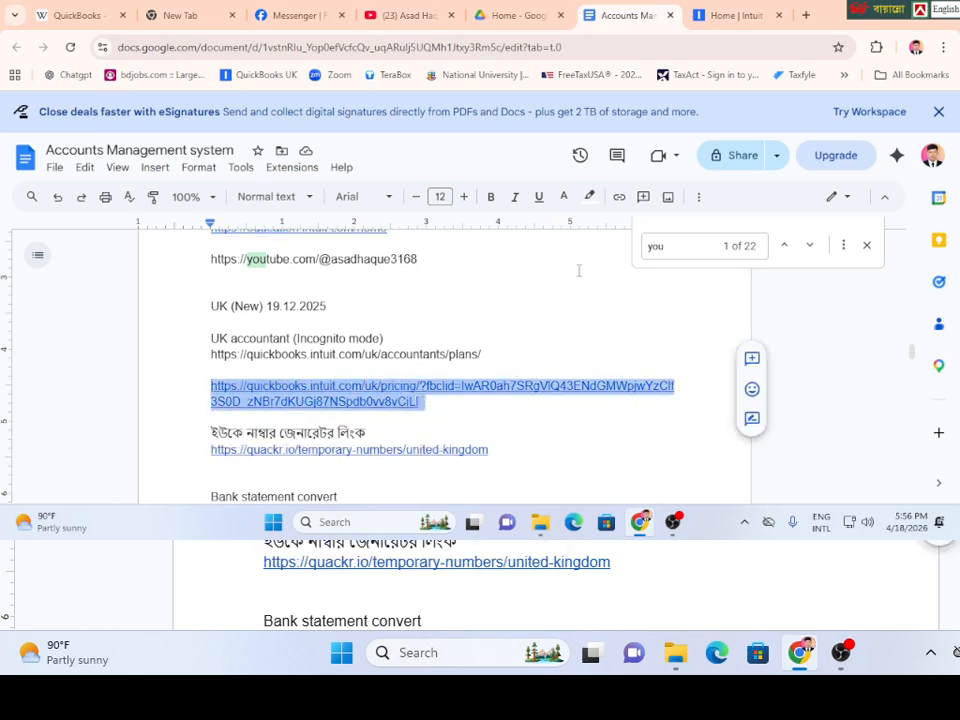
key("ctrl+t")
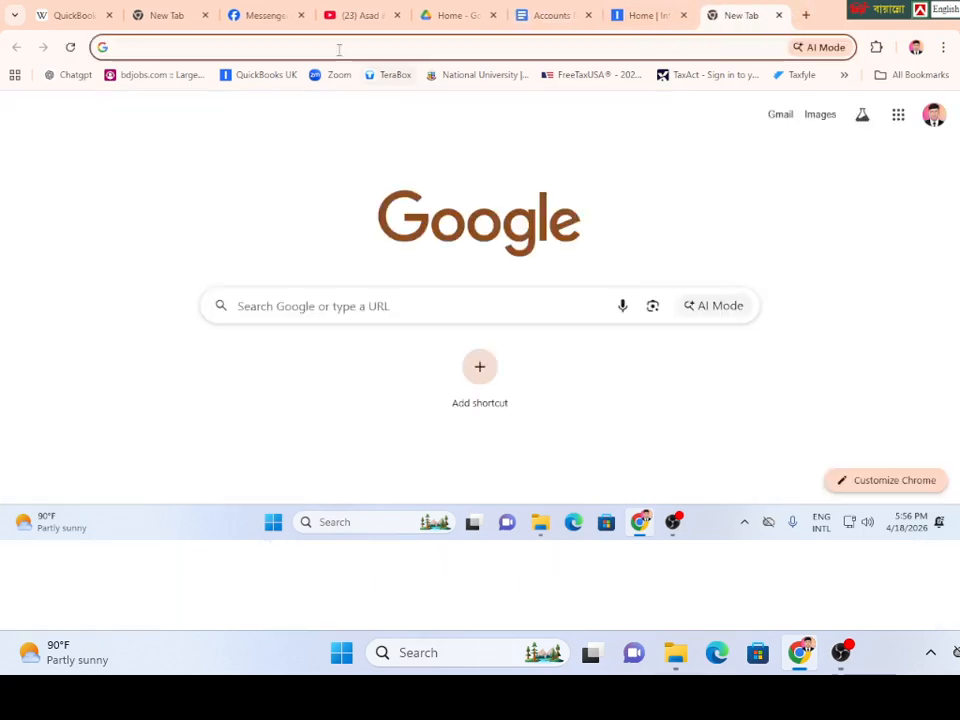
left_click(338, 47)
type("https://quickbooks.intuit.com/uk/pricing/?fbclid=IwAR0ah7SRgVIQ43ENdGMWpjwYzClf3S0D_zNBr7dKUGj87NSpdb0vv8vCiLI")
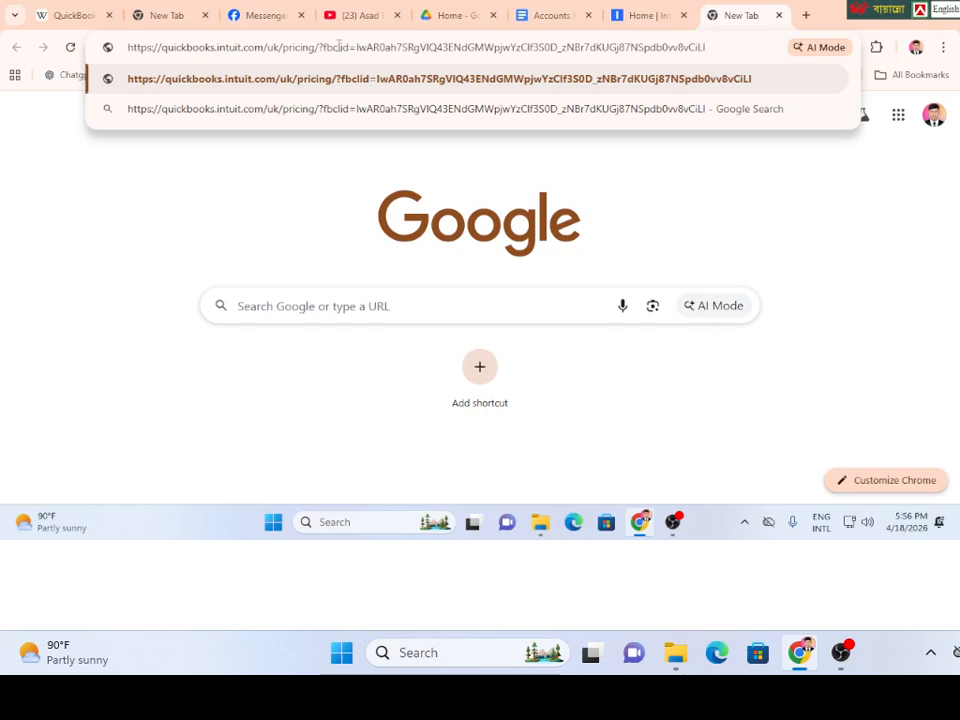
key("Return")
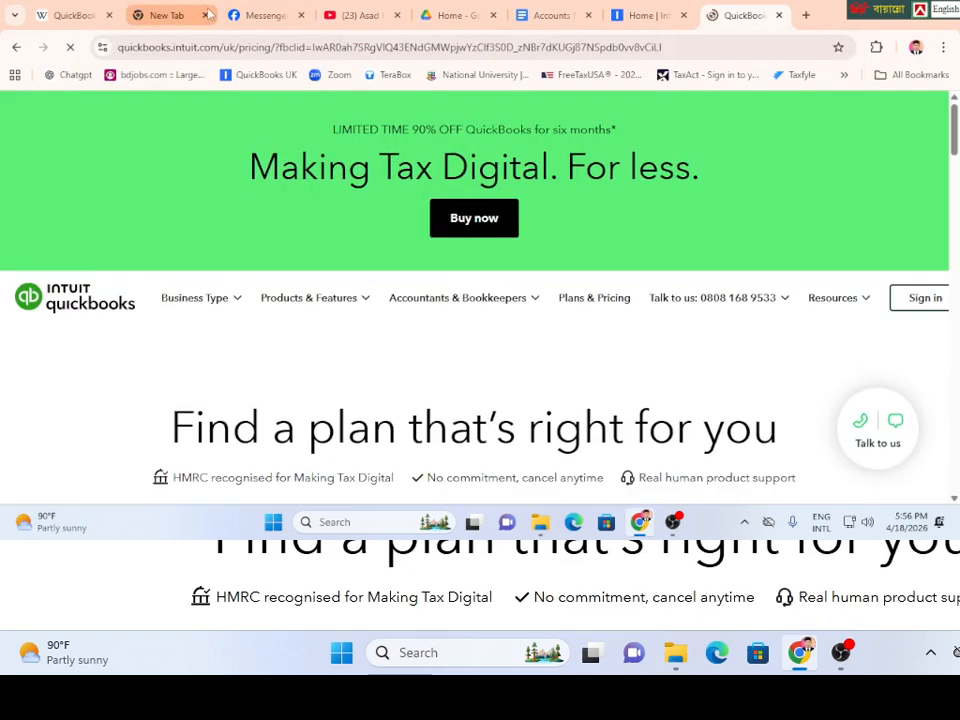
- Look through the Accounts Management system document for the QuickBooks account opening links and check what the Messenger group already received
left_click(262, 15)
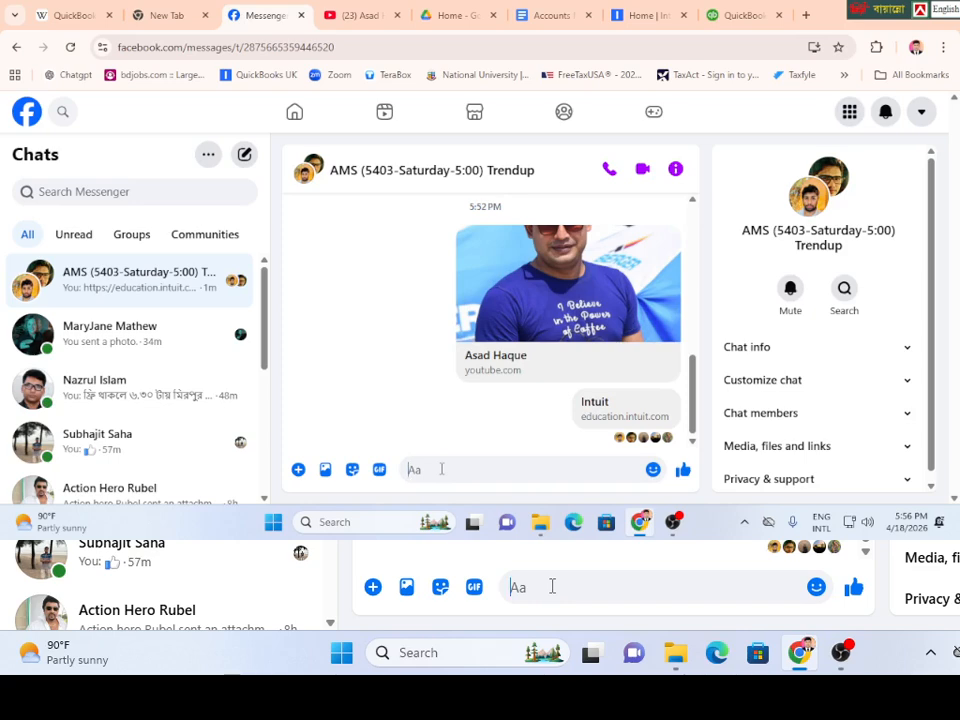
left_click(553, 15)
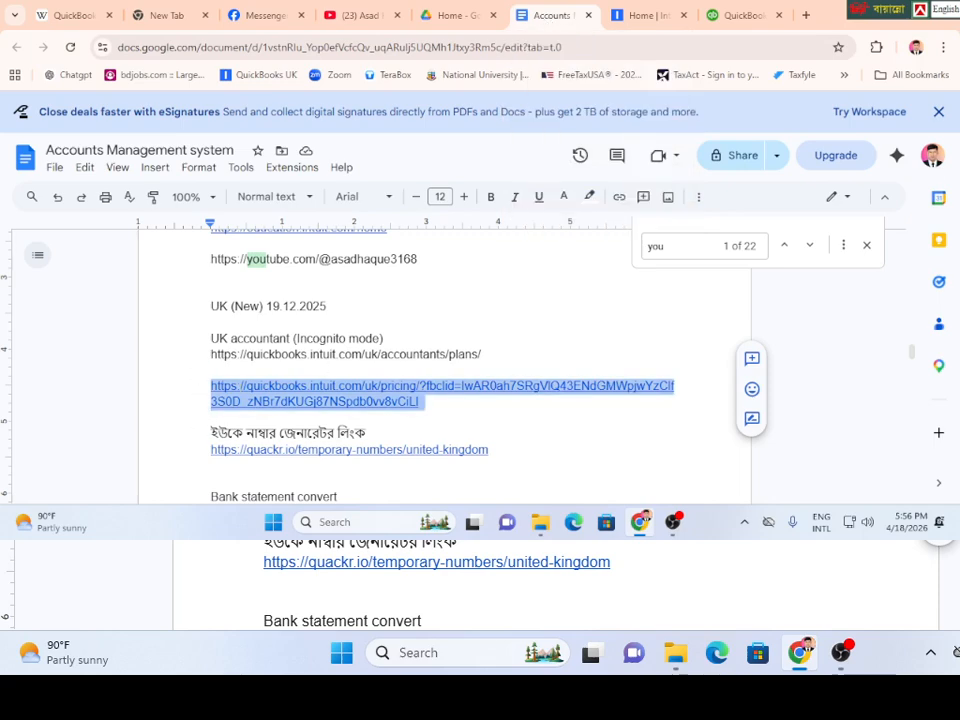
scroll(240, 388, "up", 3)
scroll(240, 388, "up", 1)
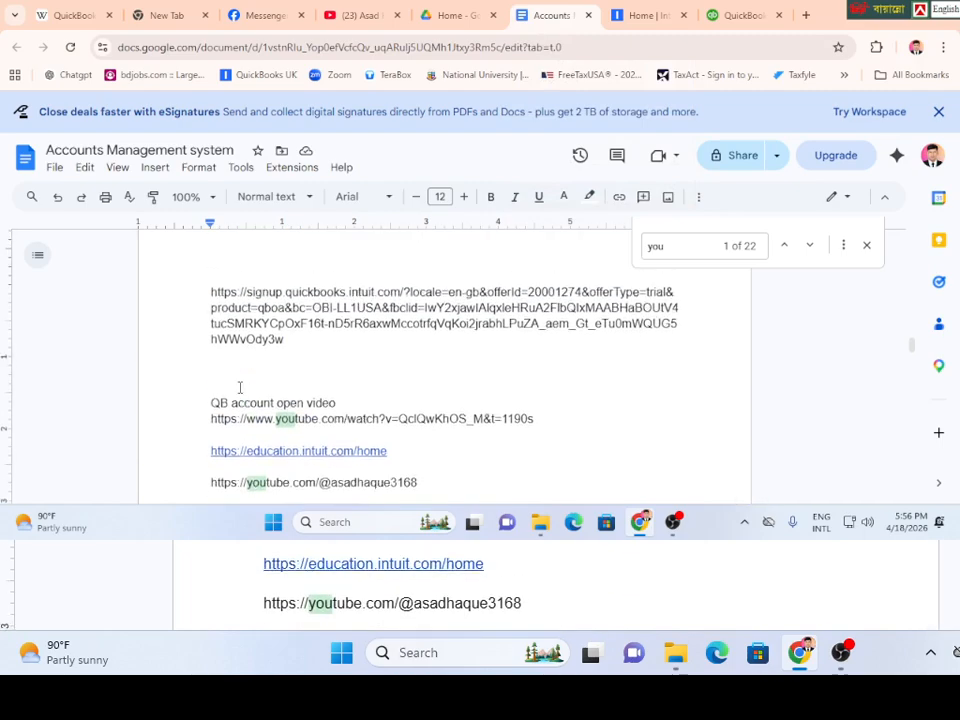
scroll(240, 388, "down", 3)
scroll(240, 388, "down", 3)
scroll(240, 388, "up", 10)
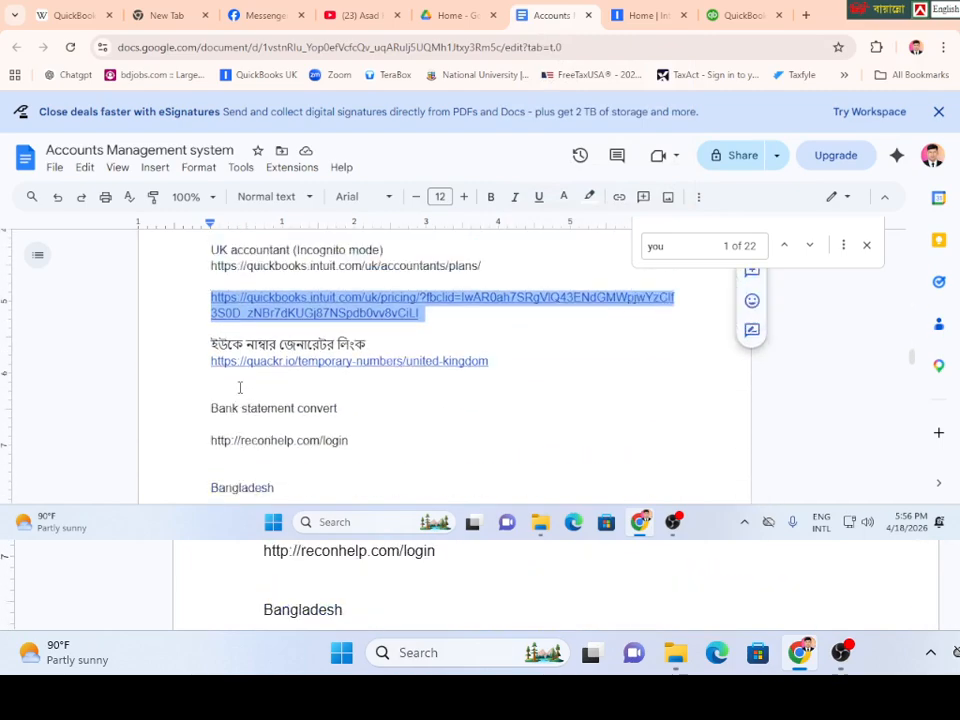
scroll(240, 388, "down", 5)
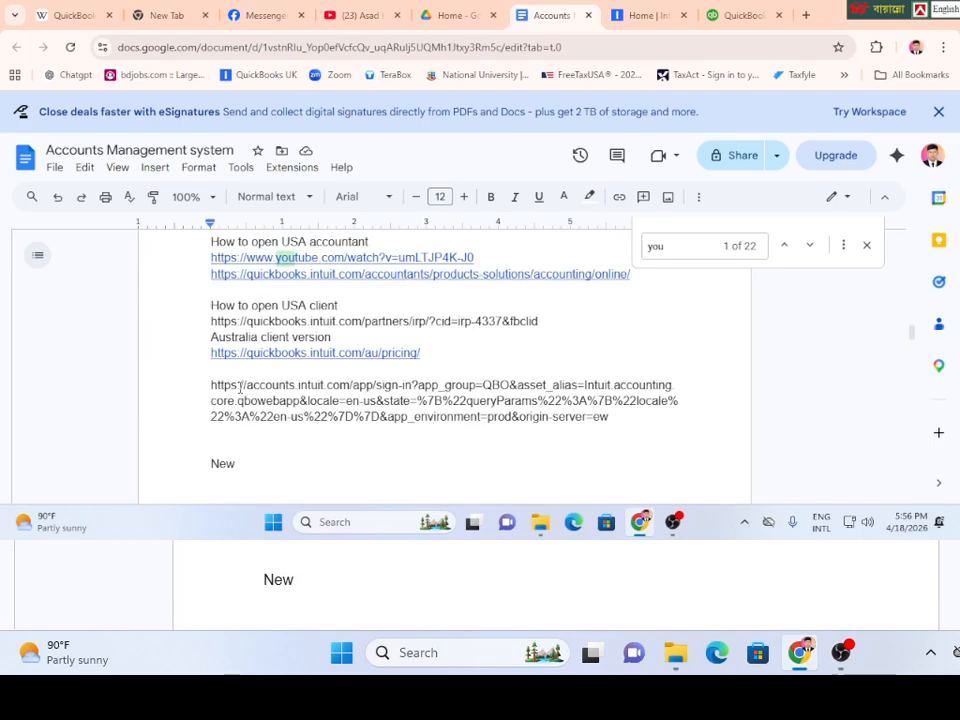
scroll(240, 388, "up", 3)
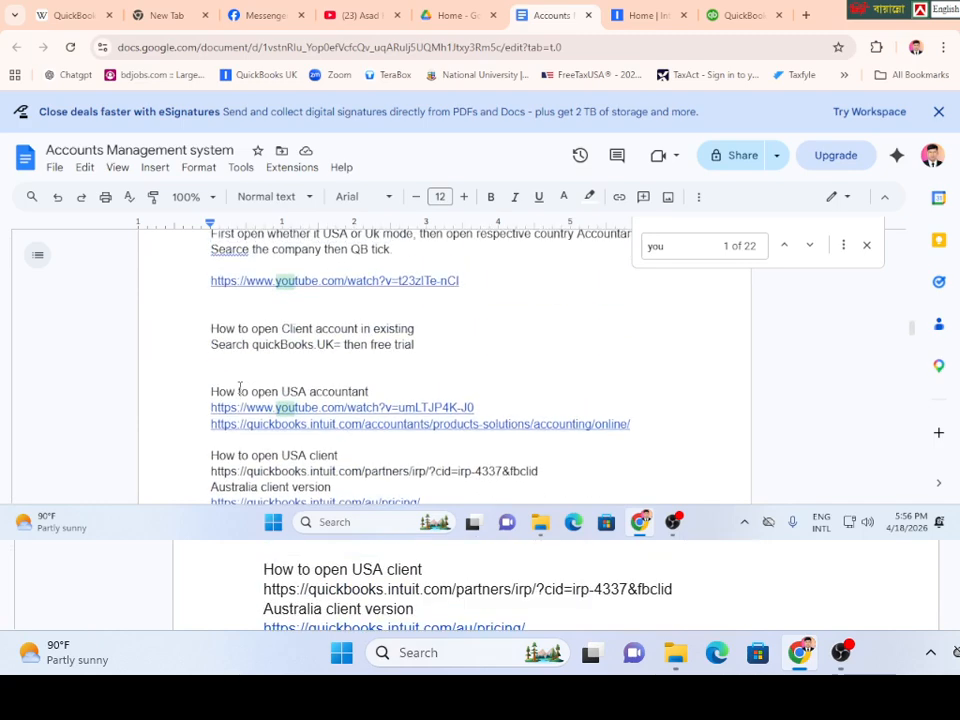
scroll(240, 388, "down", 10)
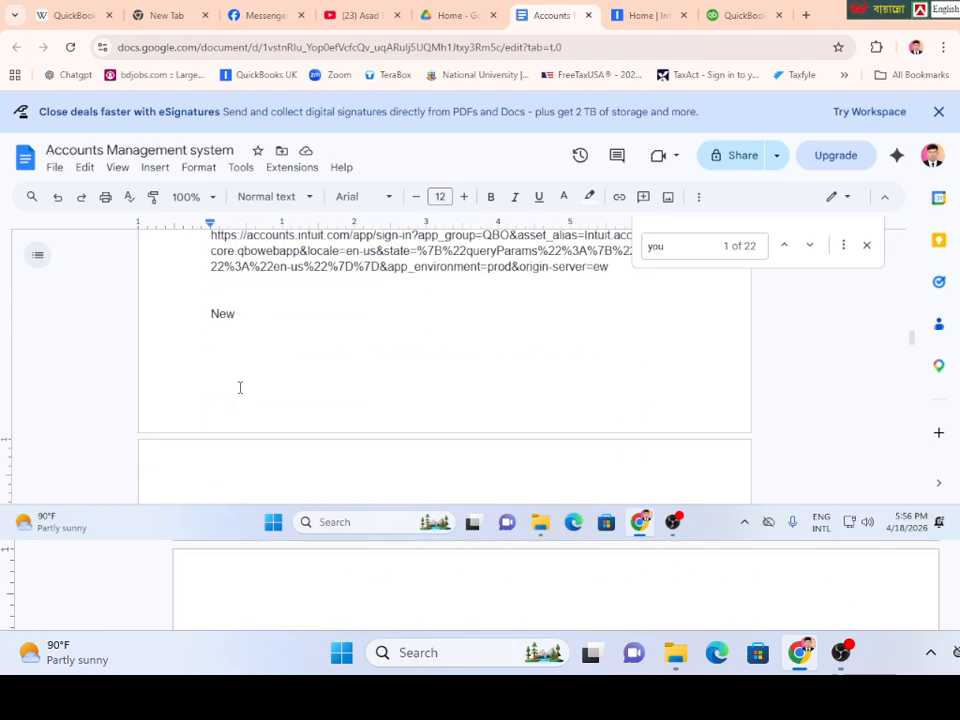
scroll(240, 388, "down", 2)
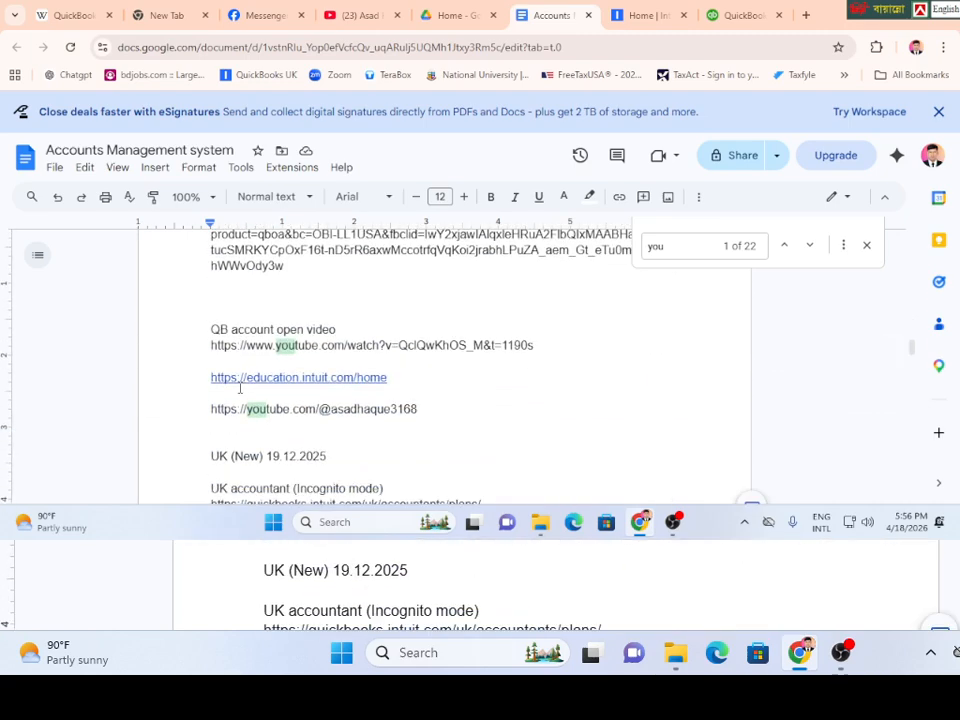
- Select the education.intuit.com/home link in the document and return to the message field of the Messenger group chat
left_click_drag(211, 377, 391, 375)
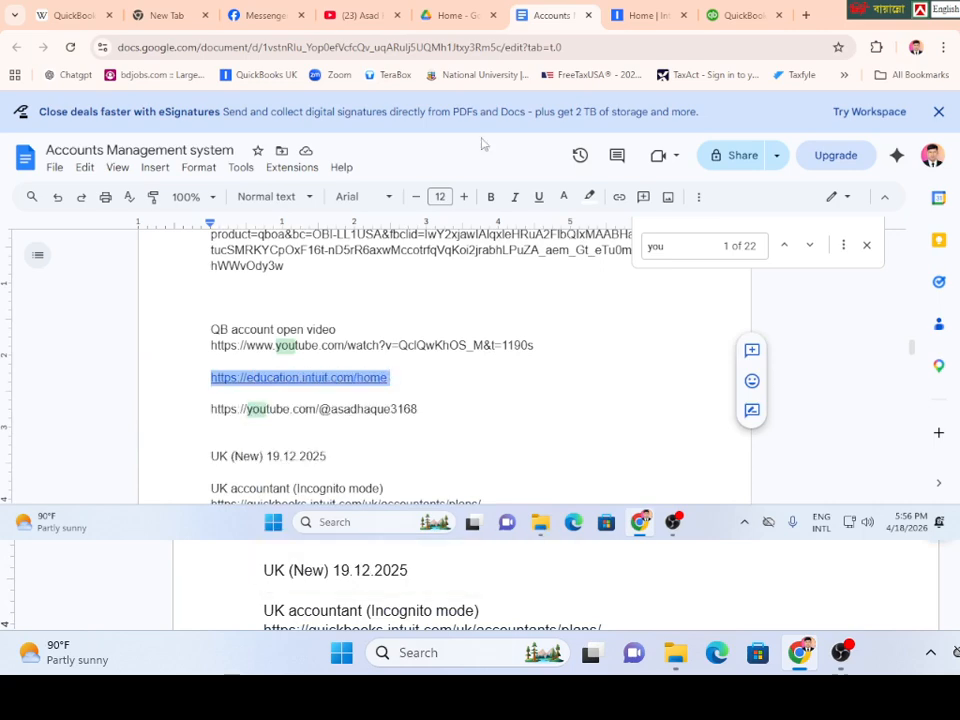
left_click(265, 15)
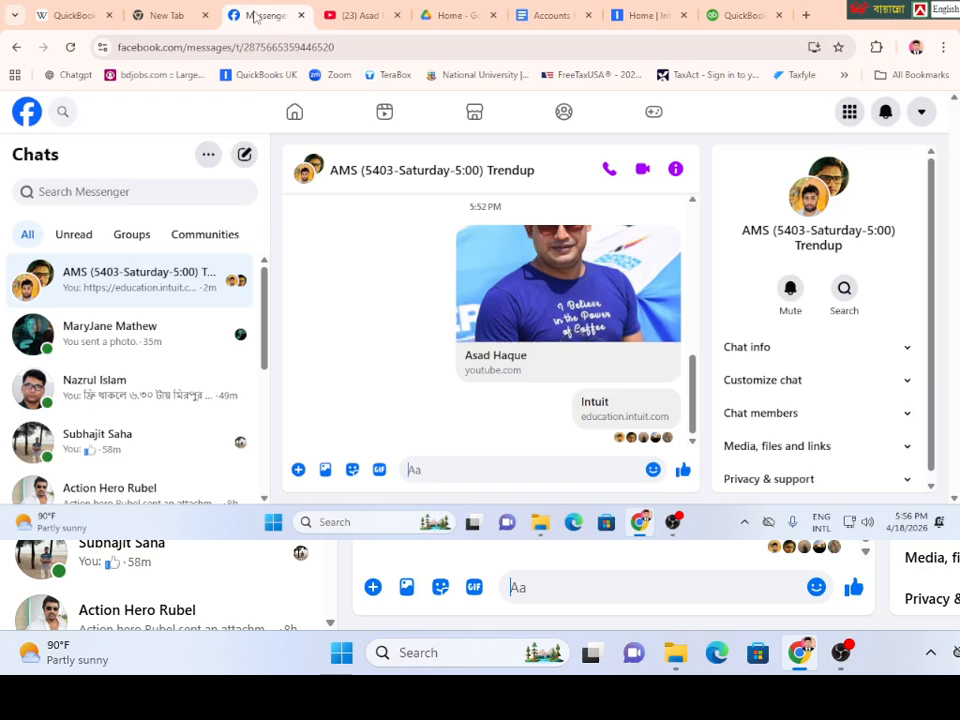
left_click(439, 469)
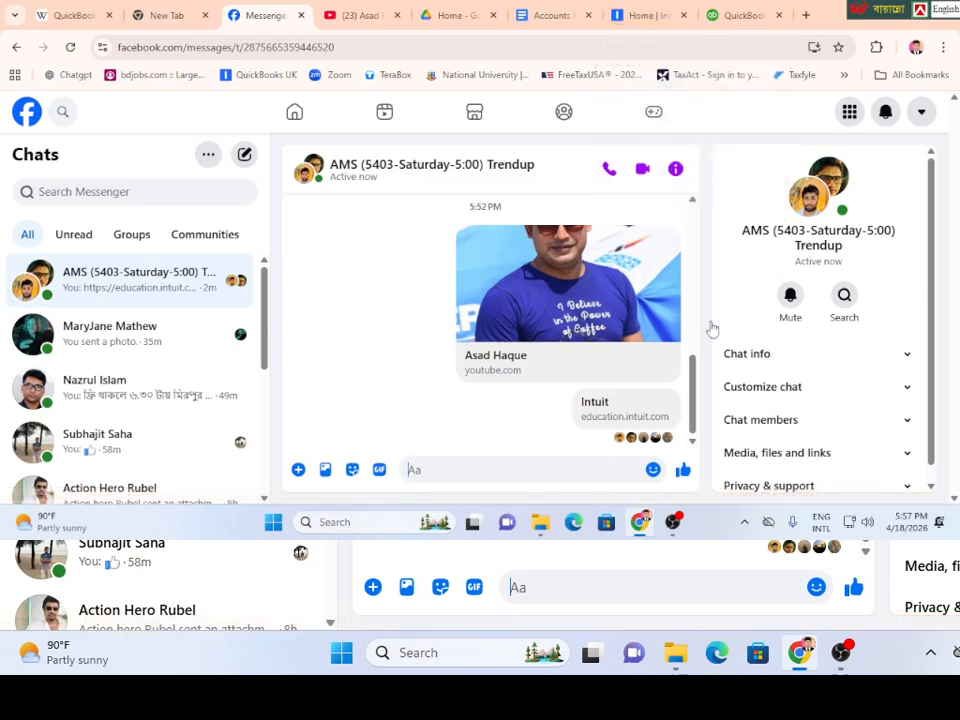
- Close the pop-up on the QuickBooks pricing page and send the document's UK pricing link to the AMS (5403-Saturday-5:00) Trendup Messenger group
left_click(740, 15)
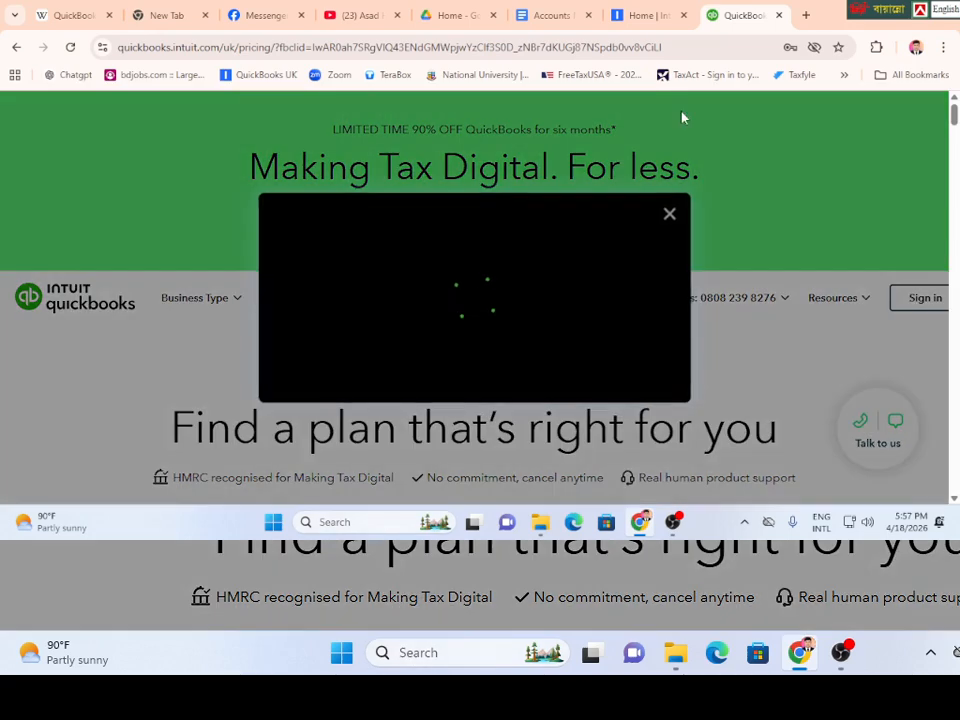
left_click(670, 213)
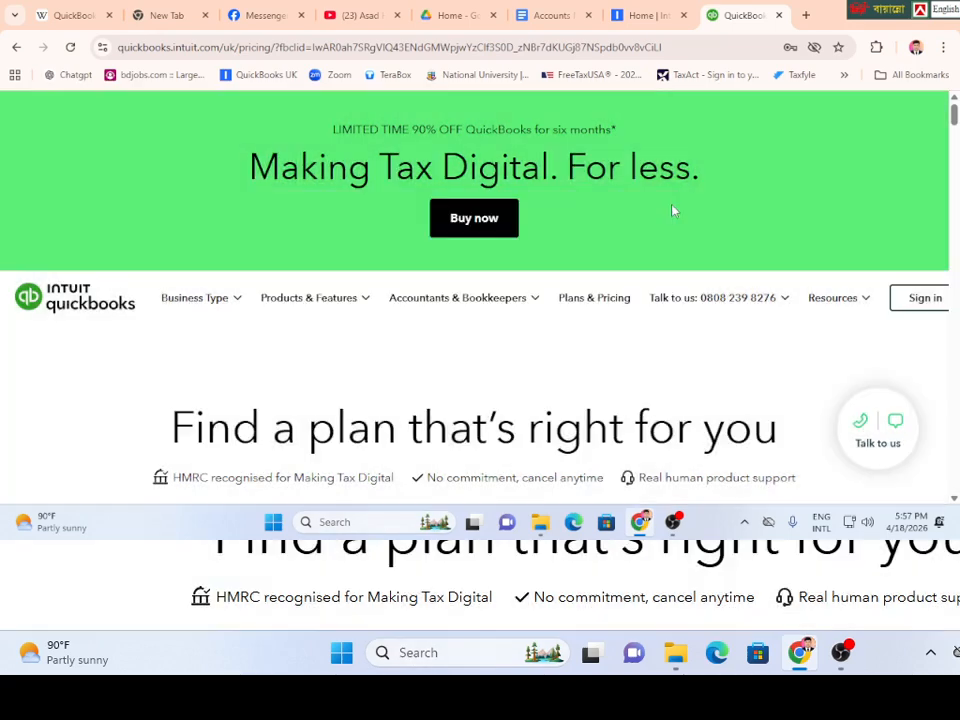
left_click(540, 16)
scroll(206, 318, "down", 3)
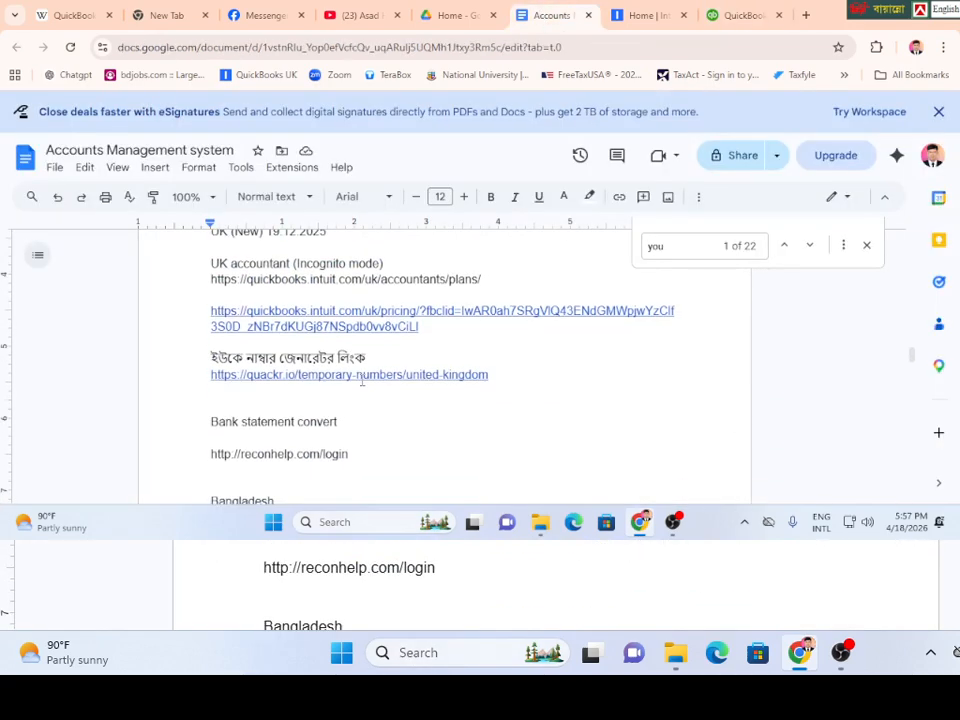
left_click_drag(206, 318, 432, 330)
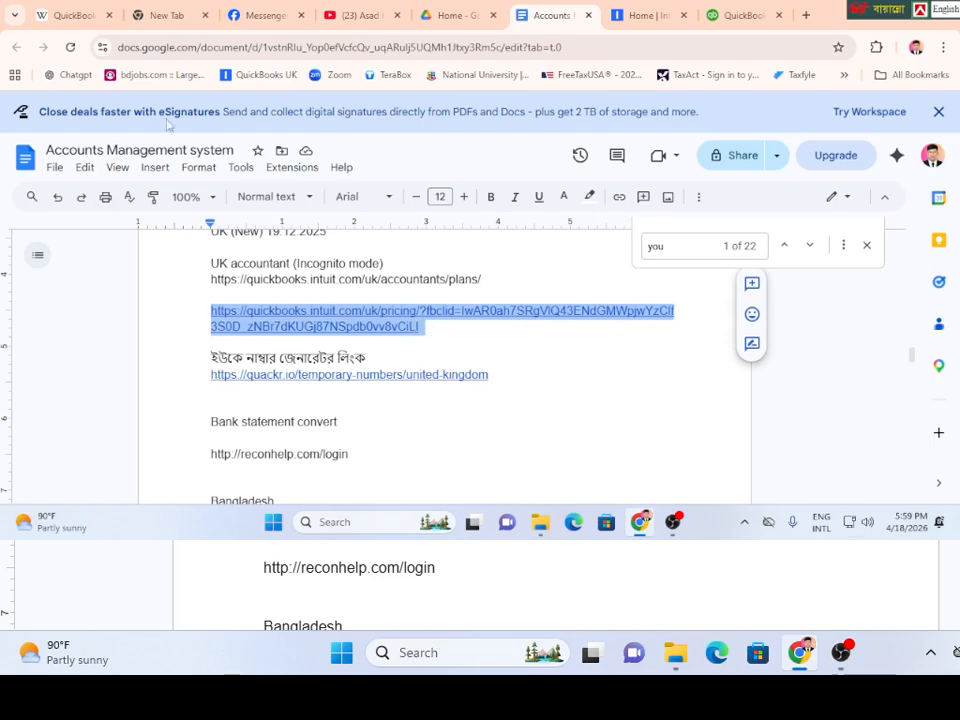
left_click(253, 22)
left_click(443, 466)
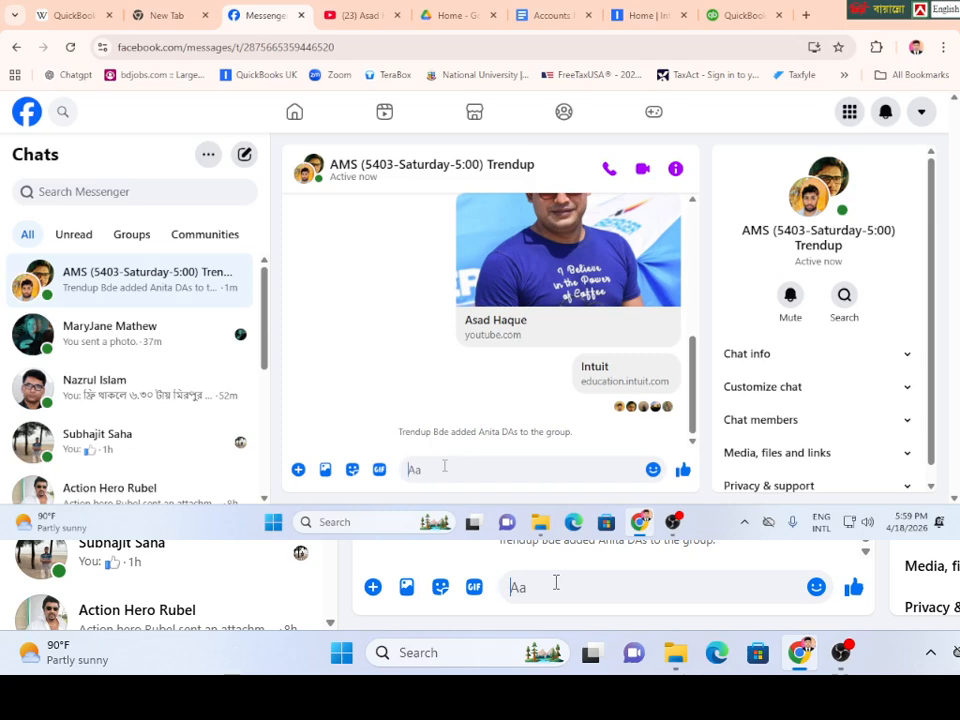
type("https://quickbooks.intuit.com/uk/pricing/?fbclid=IwAR0ah7SRgVlQ43ENdGMWpjwYzClf3S0D_zNBr7dKUGj87NSpdb0vv8vCiLl")
key("Return")
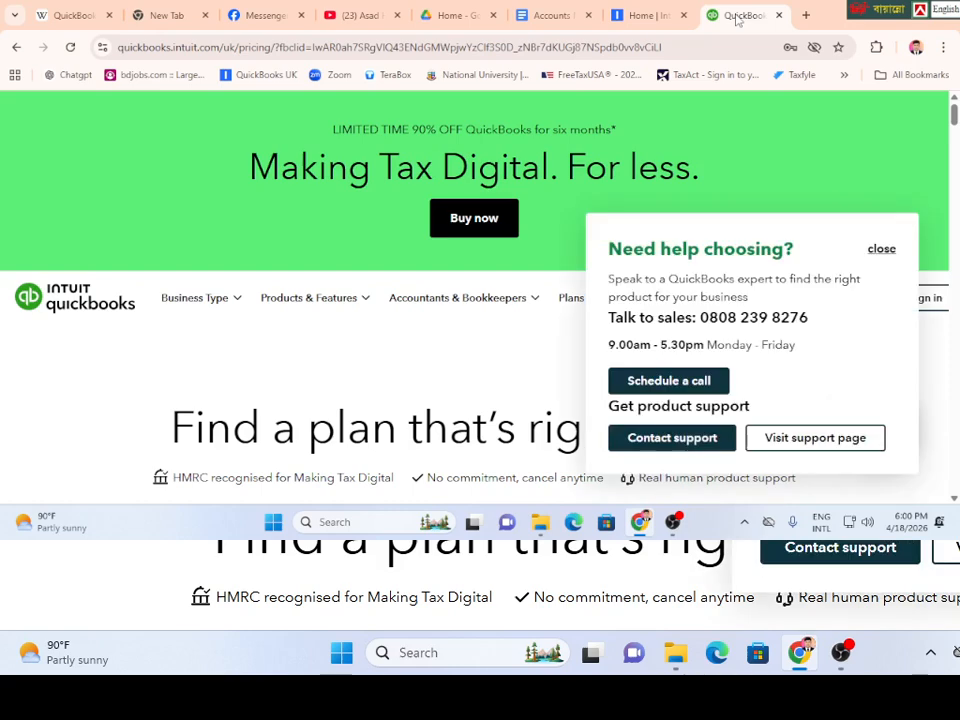
- Dismiss the "Need help choosing?" pop-up on the QuickBooks UK pricing page and switch the plans to Free trial for 30 days
left_click(742, 15)
left_click(890, 251)
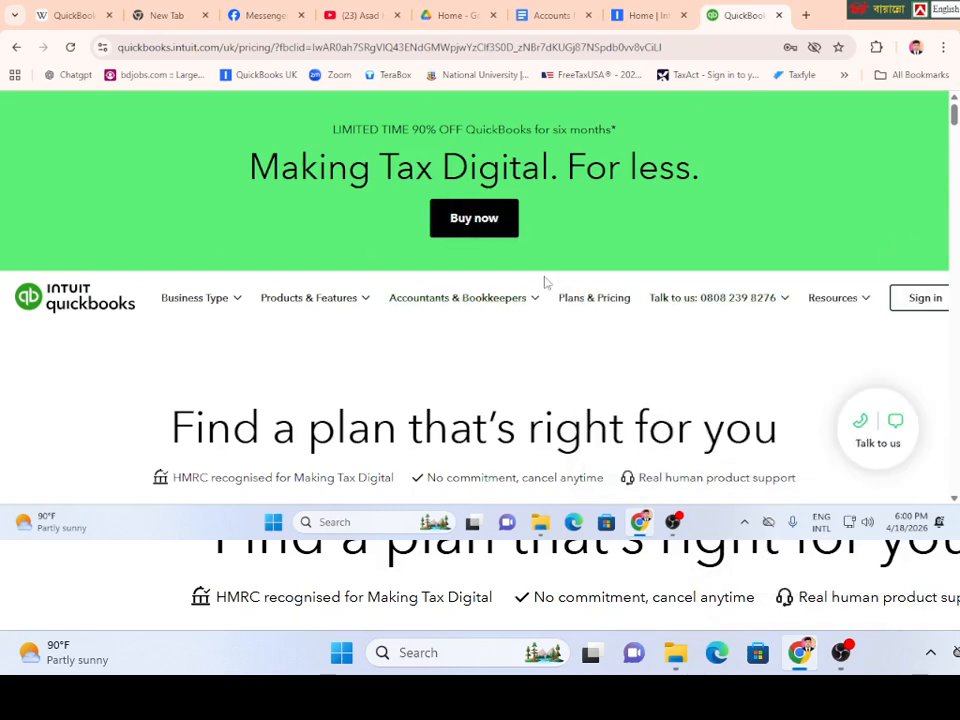
scroll(434, 313, "down", 1)
scroll(434, 313, "down", 5)
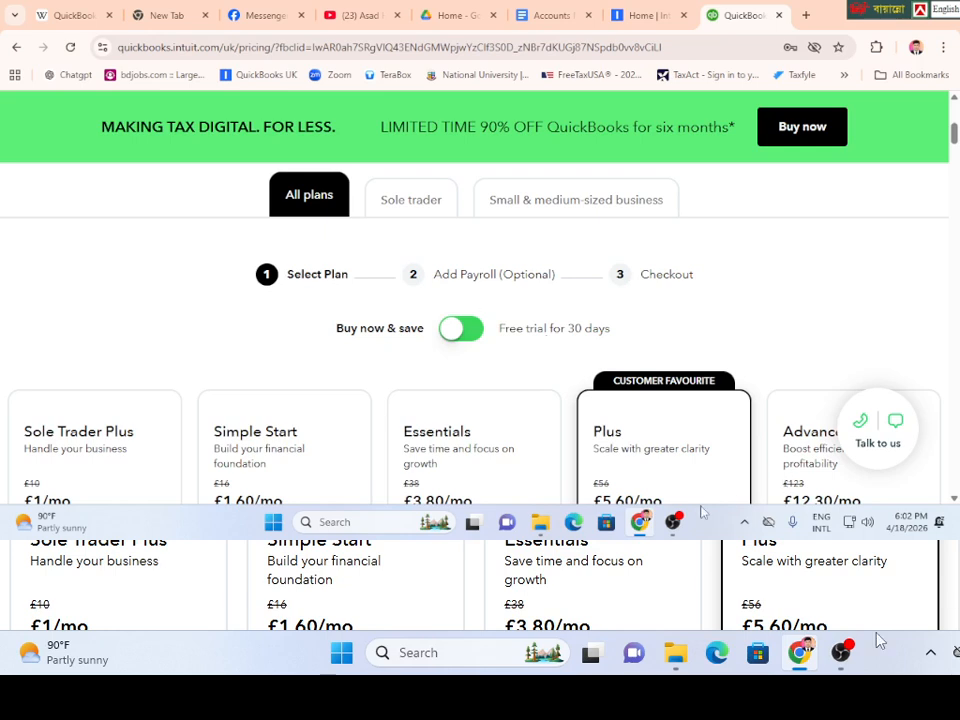
left_click(842, 652)
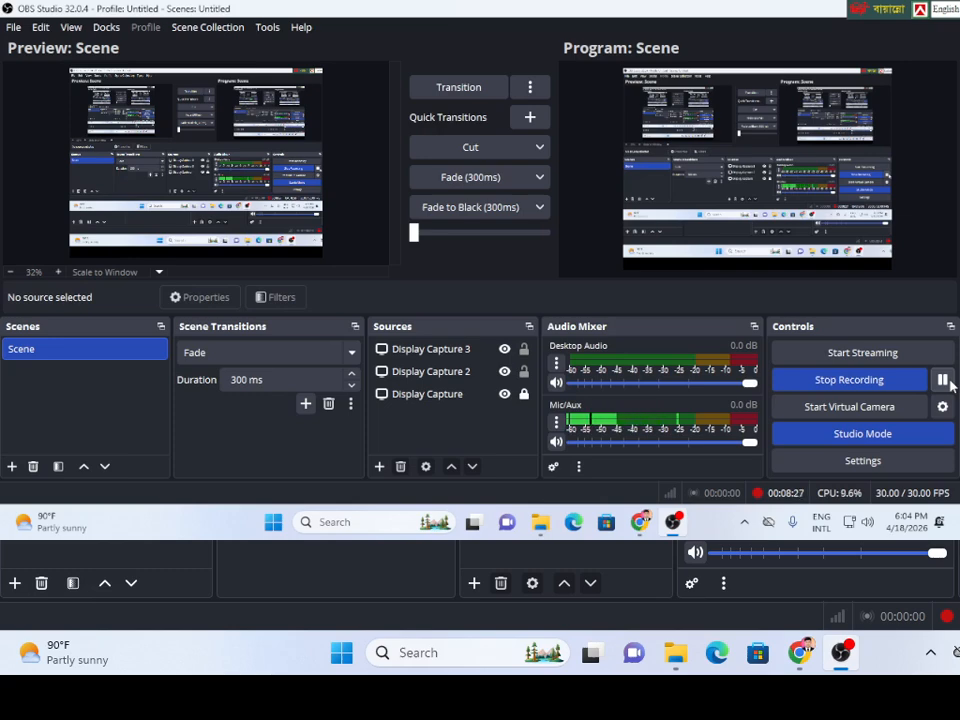
left_click(800, 652)
scroll(655, 295, "down", 3)
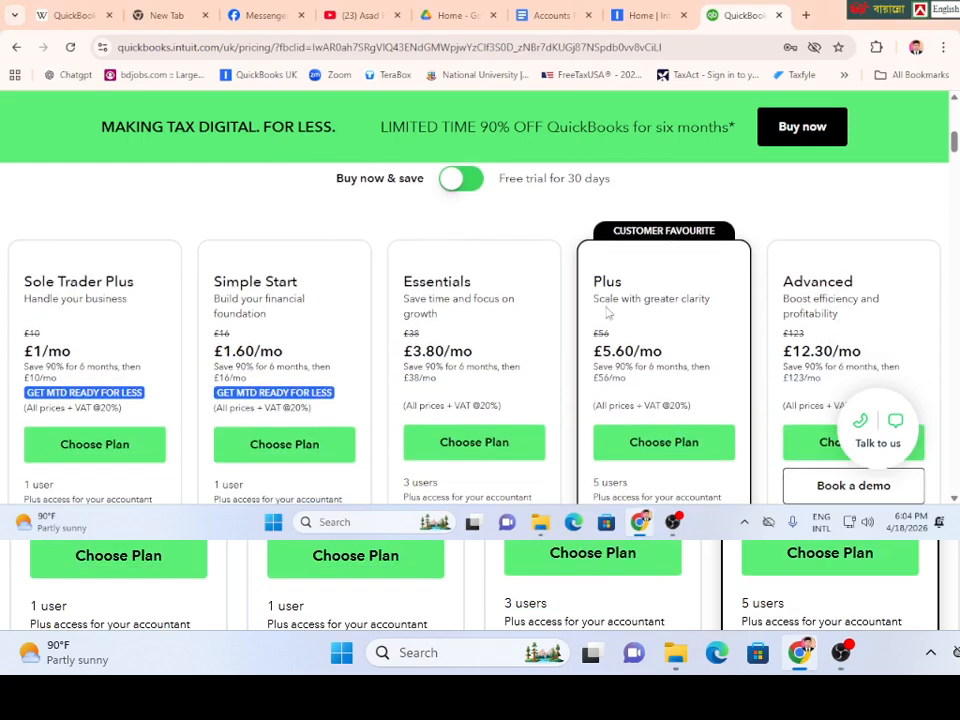
left_click(458, 182)
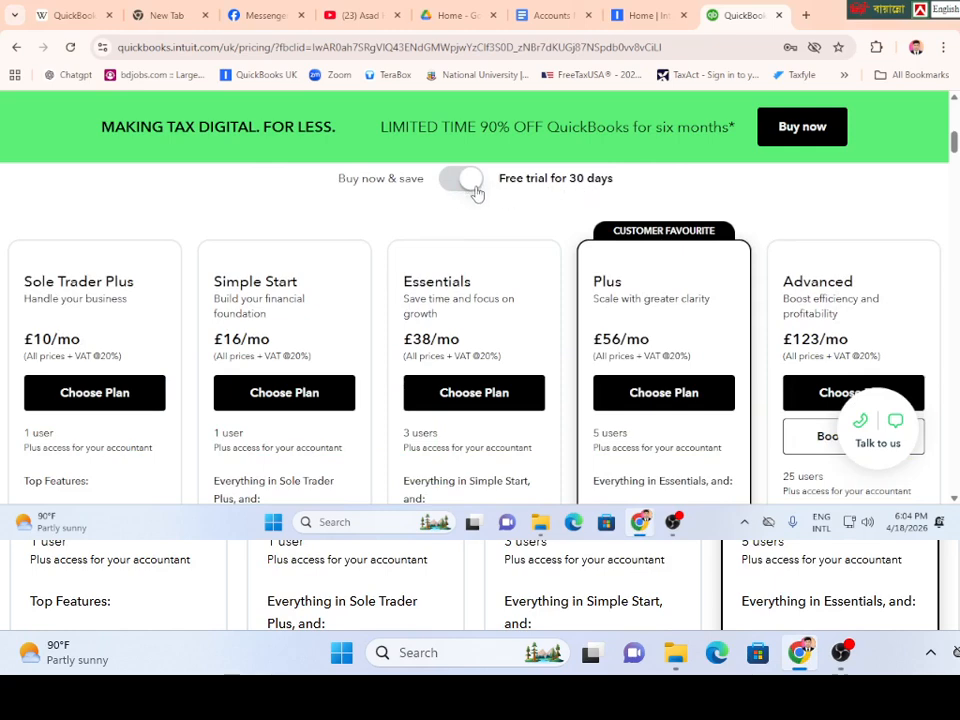
scroll(475, 203, "down", 1)
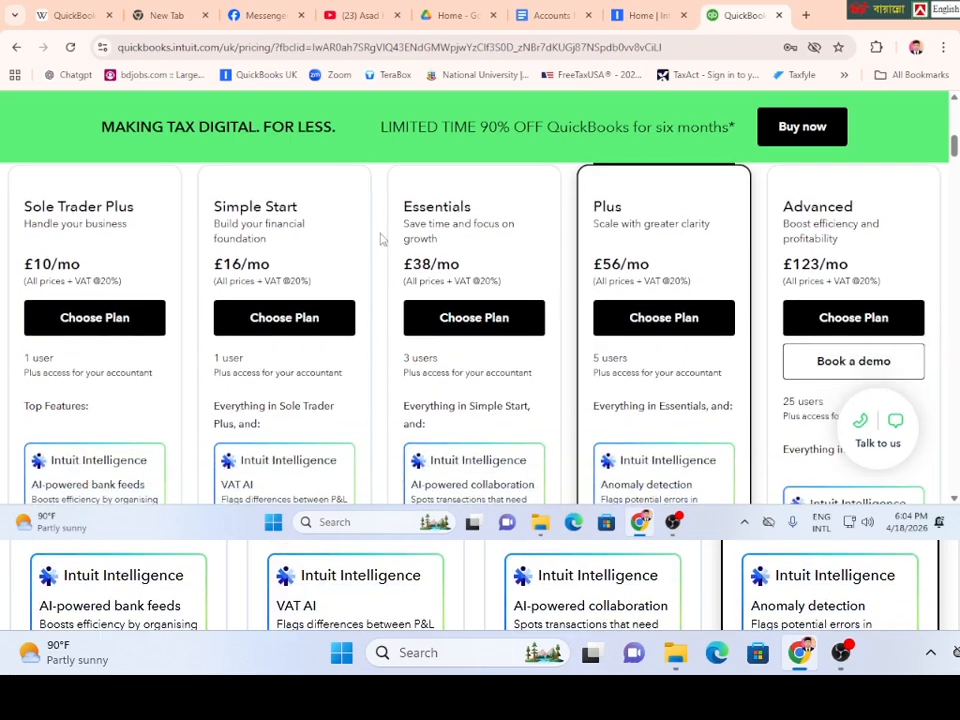
scroll(436, 237, "up", 1)
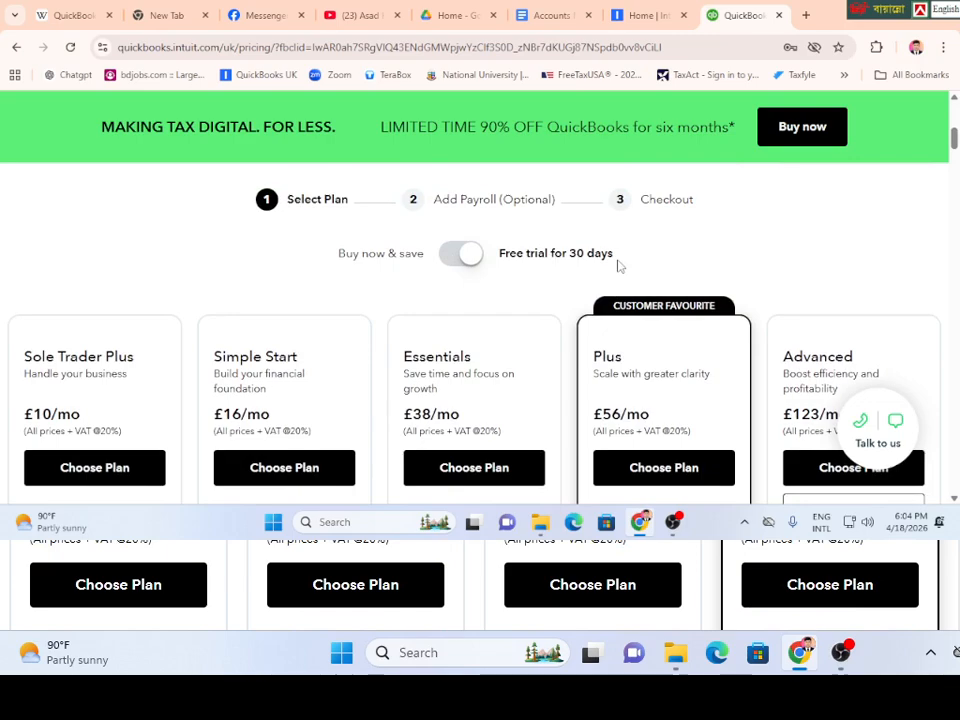
scroll(617, 266, "down", 1)
scroll(548, 262, "down", 1)
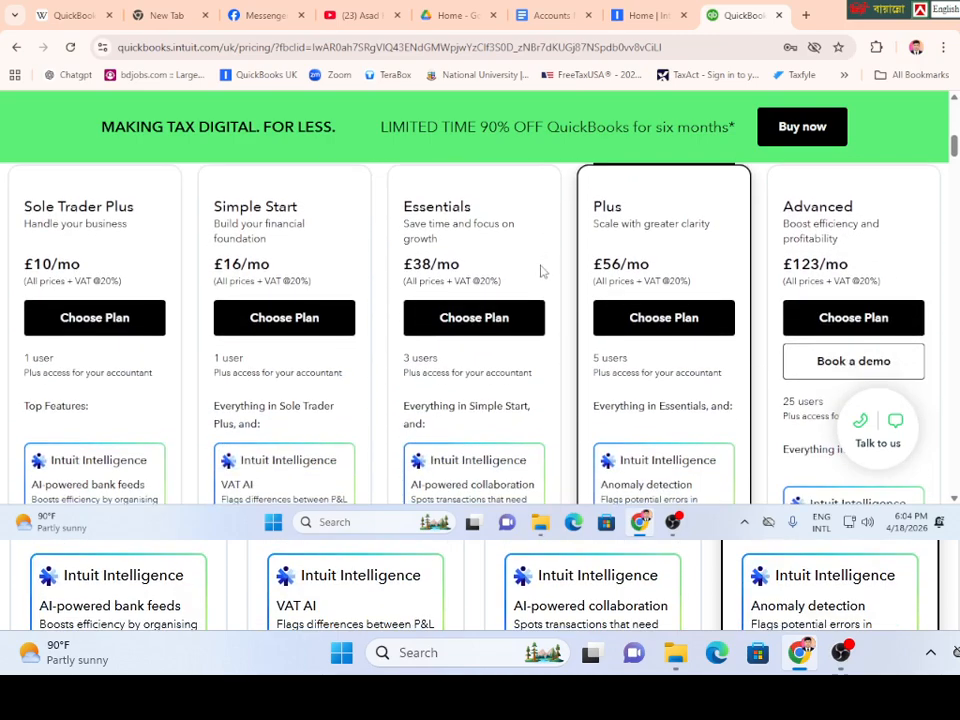
- Choose the Advanced plan and add the Payroll Elite plan to the free trial order
left_click(866, 319)
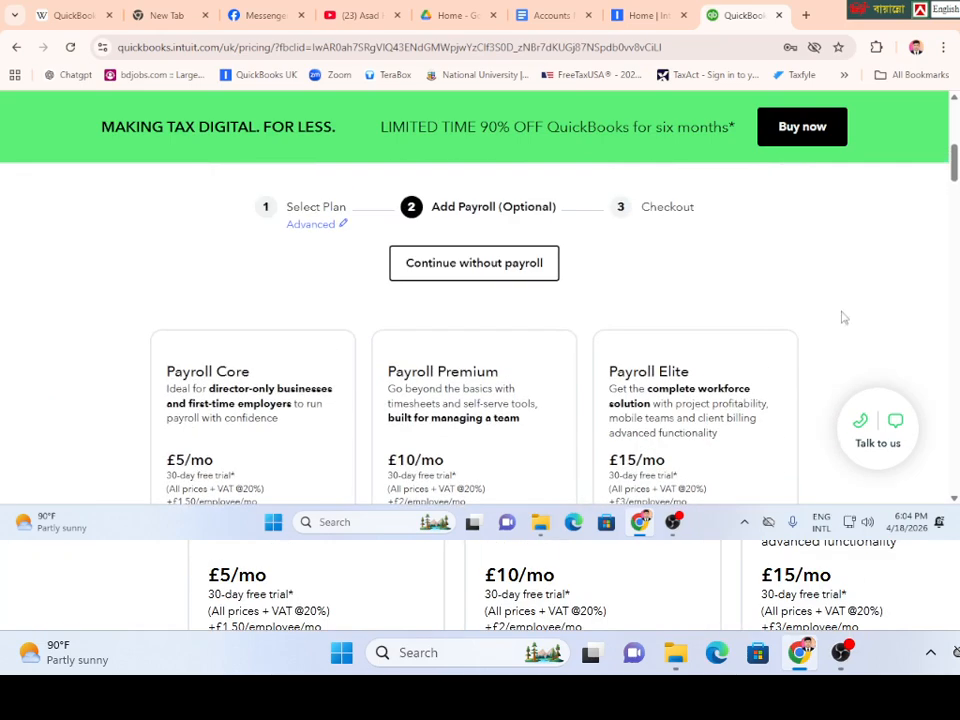
scroll(538, 322, "up", 3)
scroll(540, 323, "down", 1)
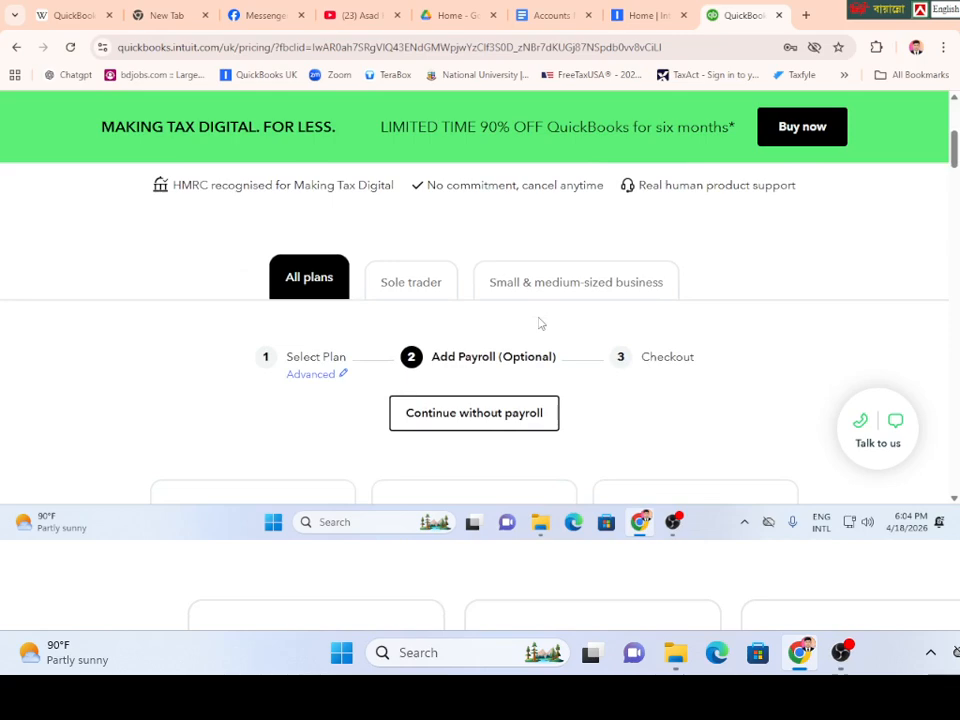
scroll(540, 323, "down", 4)
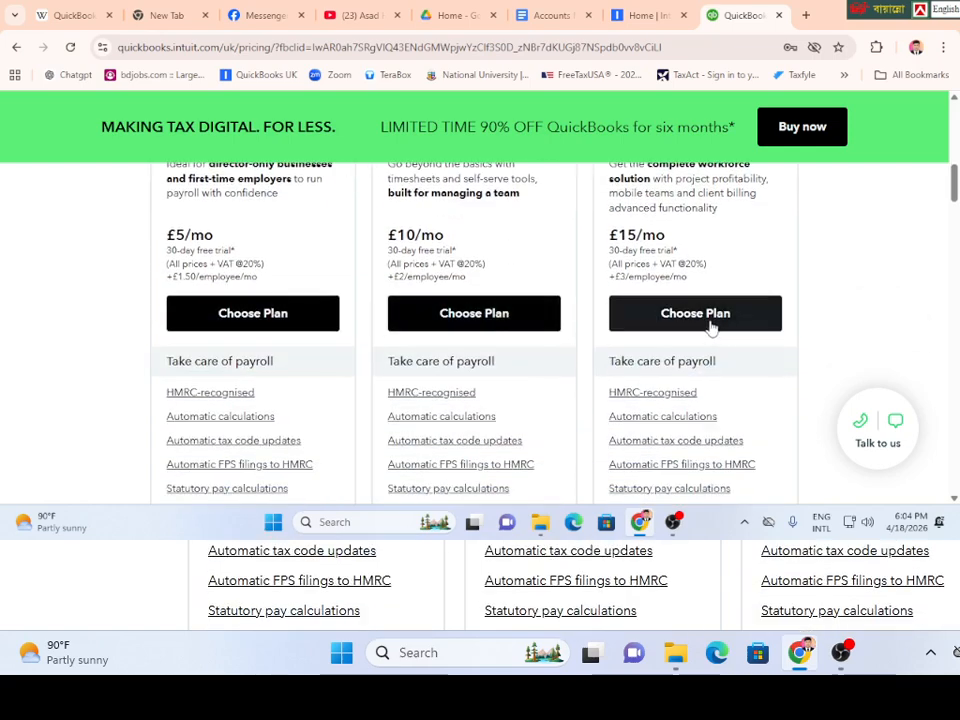
left_click(712, 318)
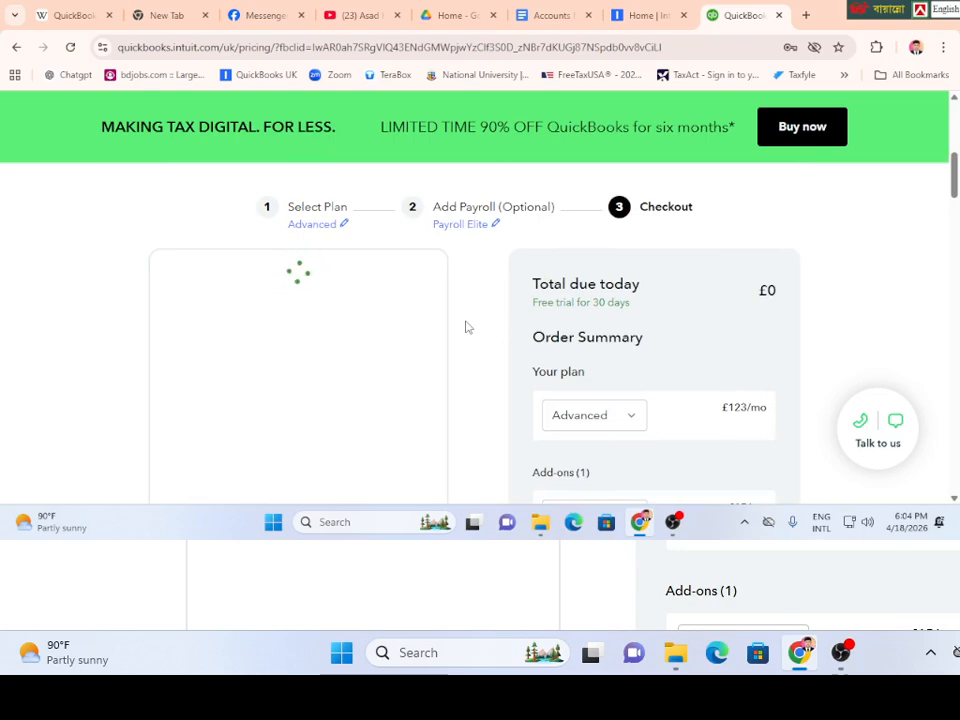
- Examine the Intuit account sign-up form, from the e-mail, name, password and phone fields to the sign-in option for existing accounts
scroll(465, 327, "down", 2)
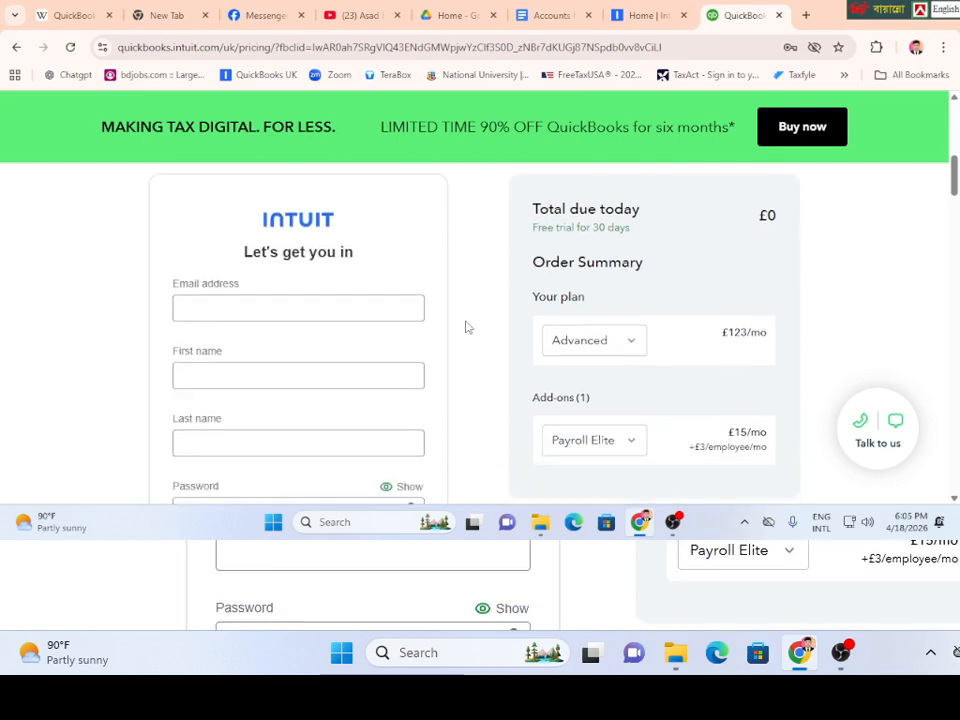
scroll(465, 327, "up", 2)
scroll(465, 327, "down", 1)
scroll(465, 327, "down", 2)
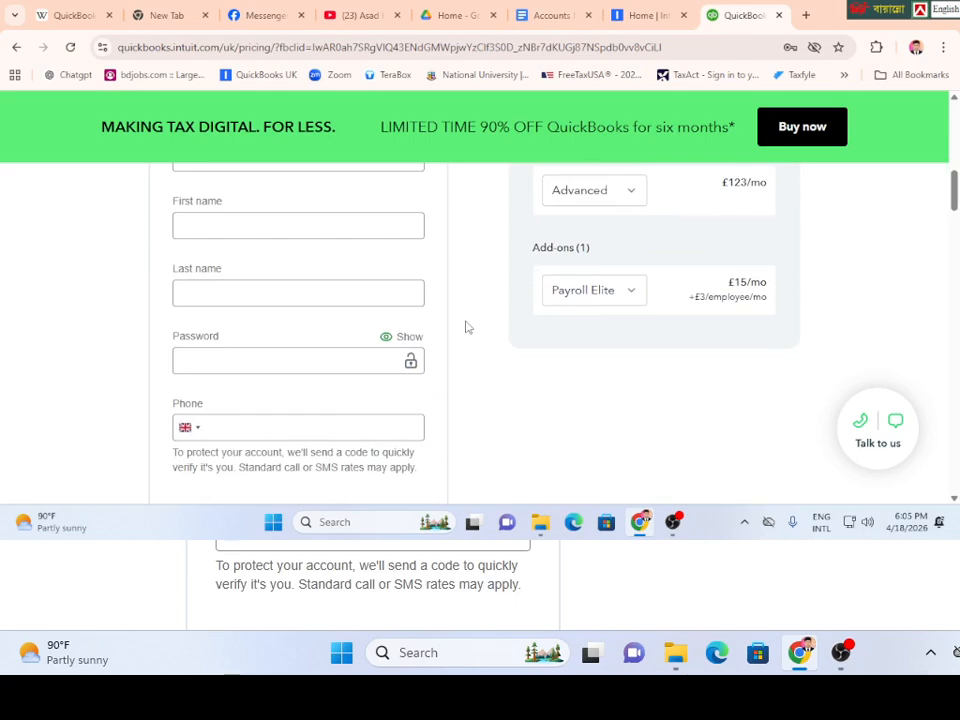
scroll(465, 327, "down", 5)
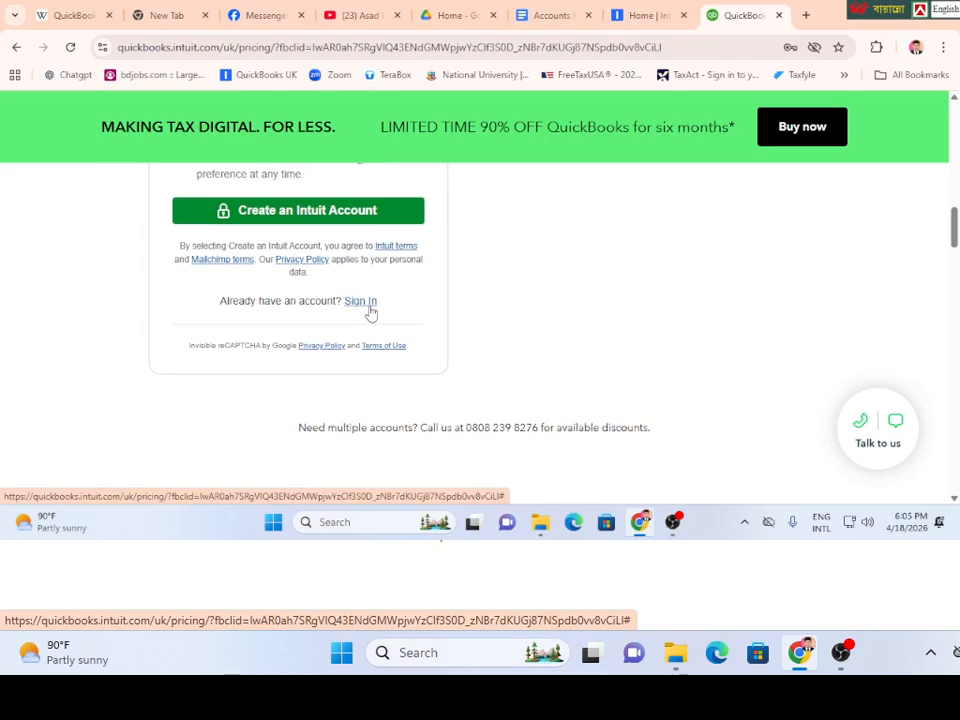
scroll(370, 313, "up", 4)
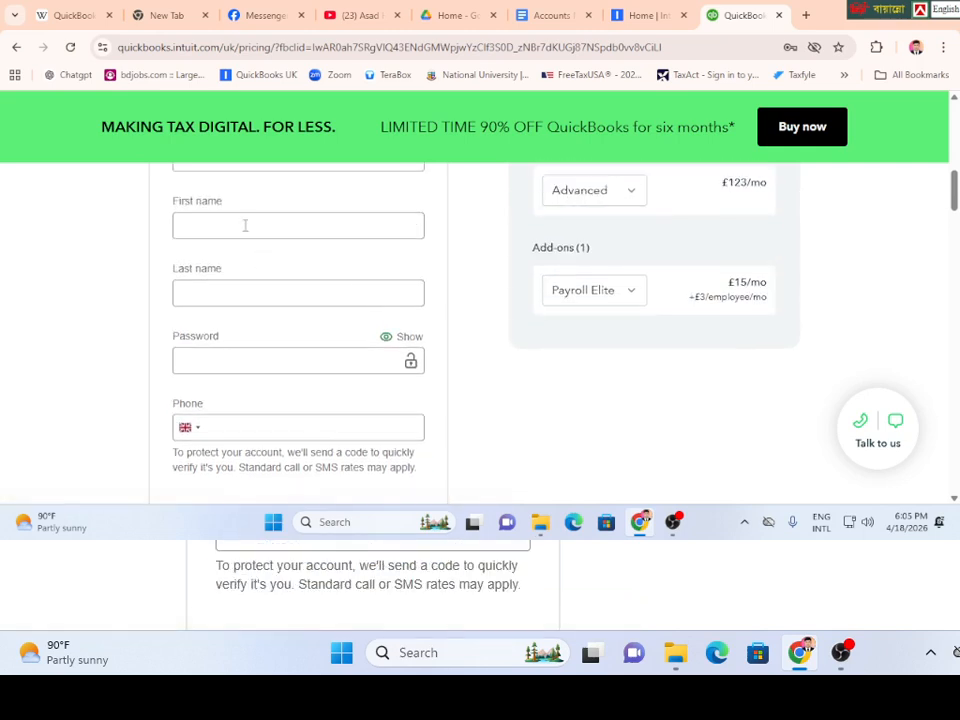
scroll(285, 310, "down", 1)
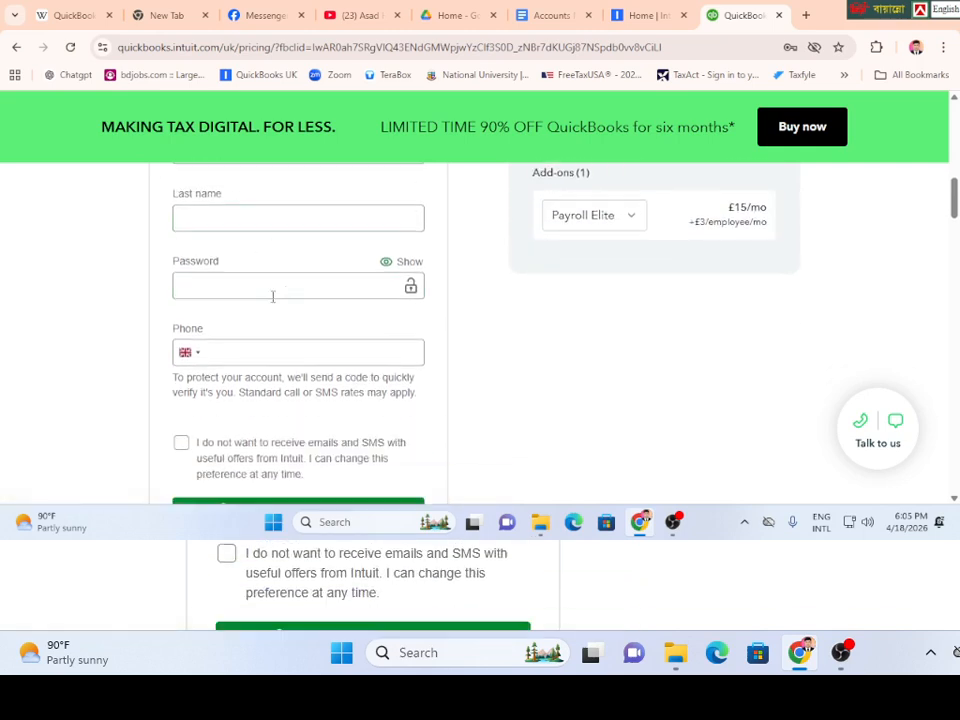
left_click(209, 355)
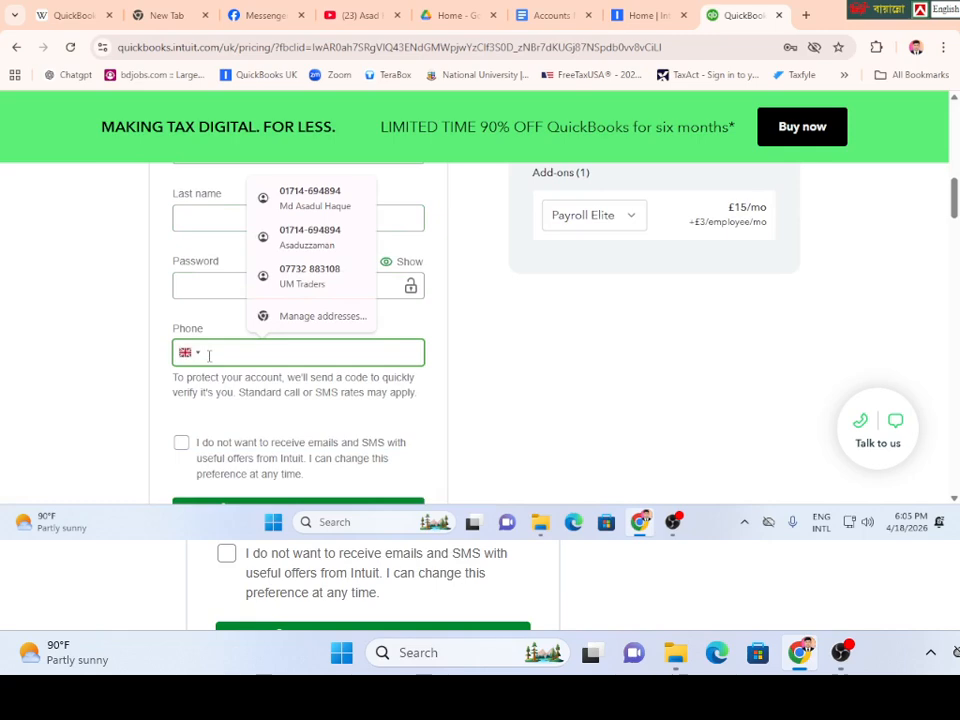
scroll(209, 355, "down", 2)
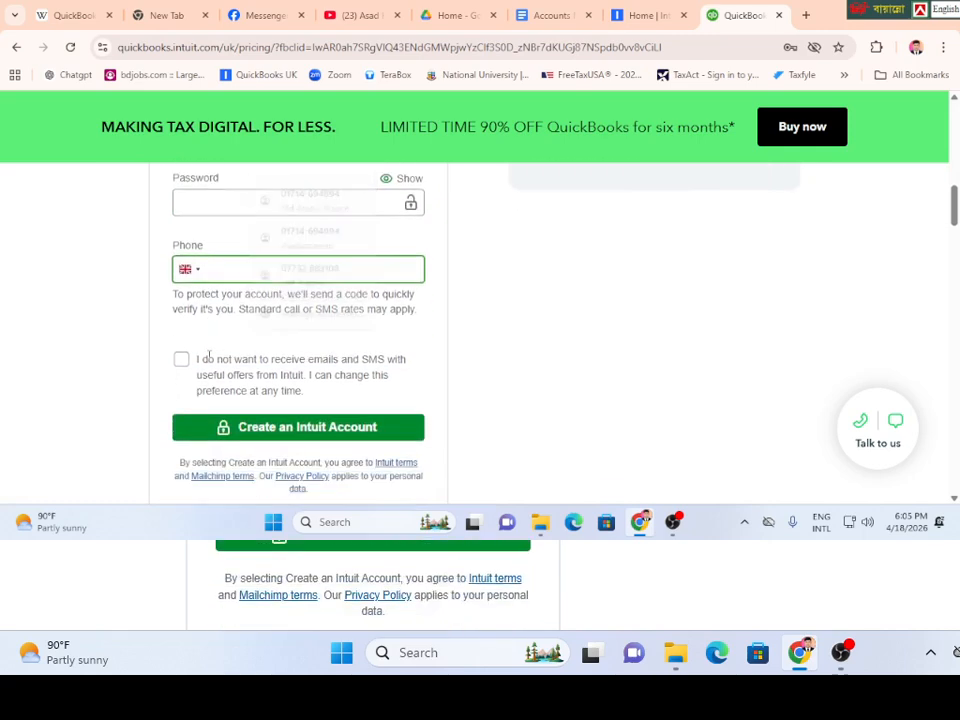
scroll(210, 362, "down", 1)
scroll(210, 362, "down", 1)
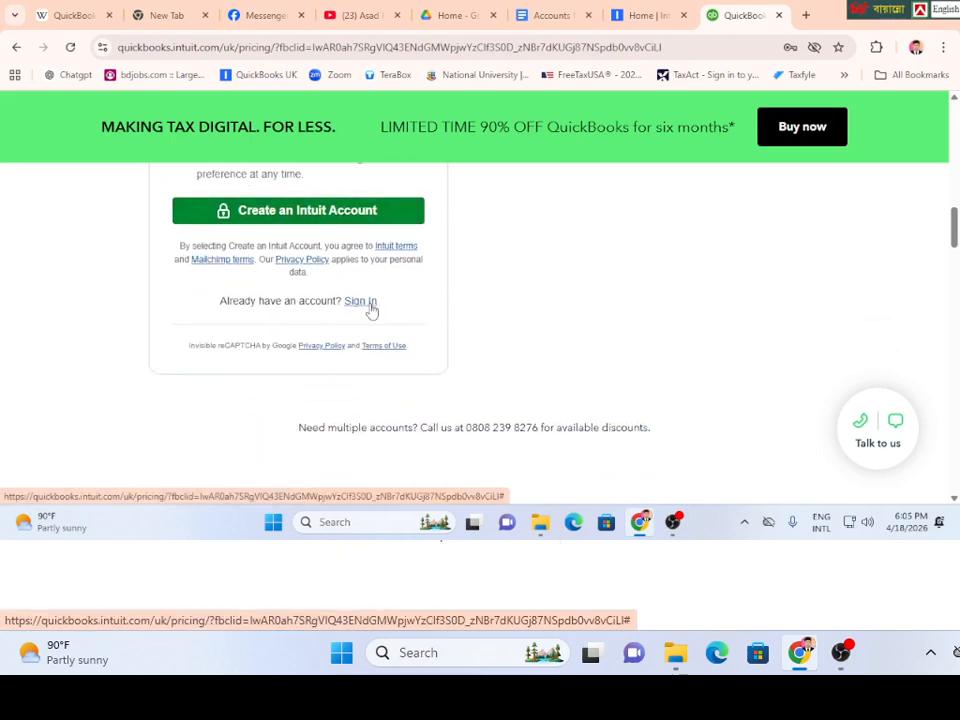
- Sign in to the existing Intuit account with the saved e-mail address and account password
scroll(370, 308, "down", 3)
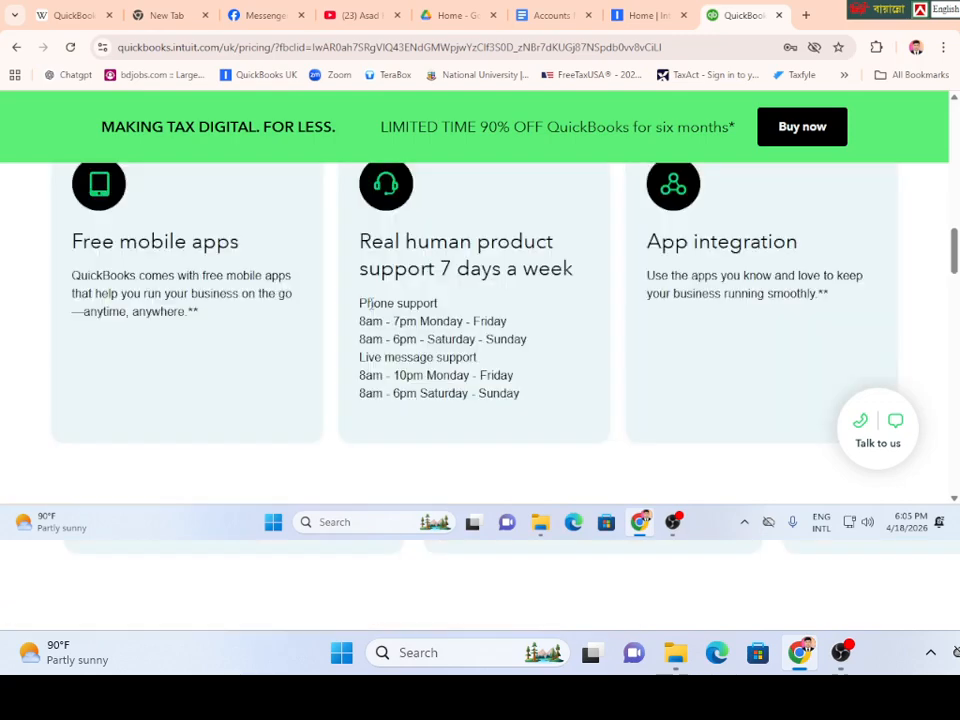
scroll(317, 300, "down", 3)
scroll(318, 296, "up", 8)
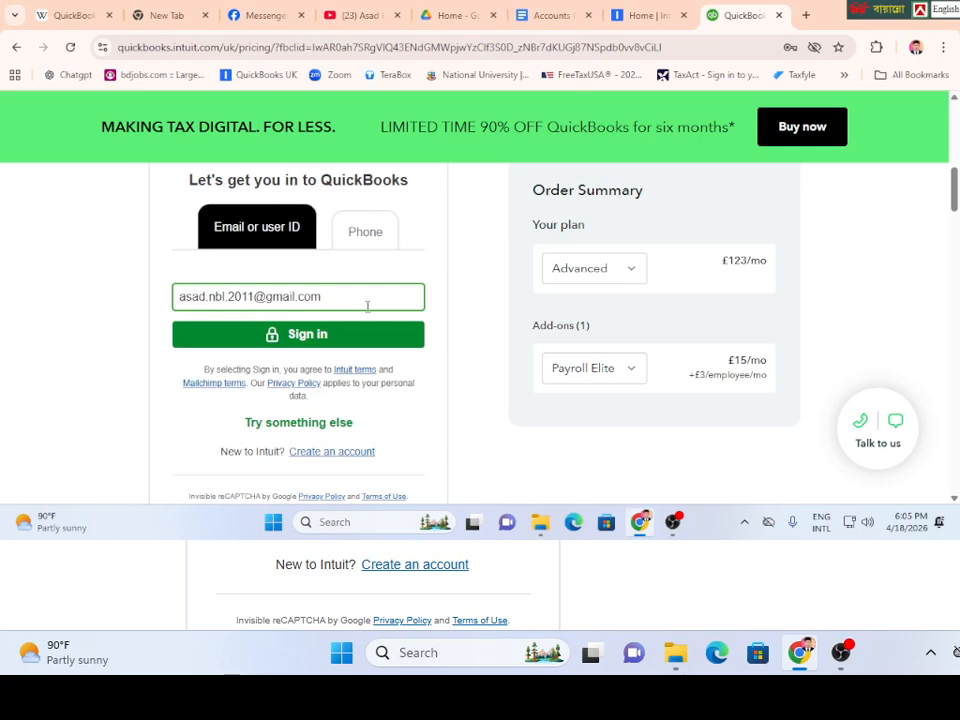
left_click(315, 336)
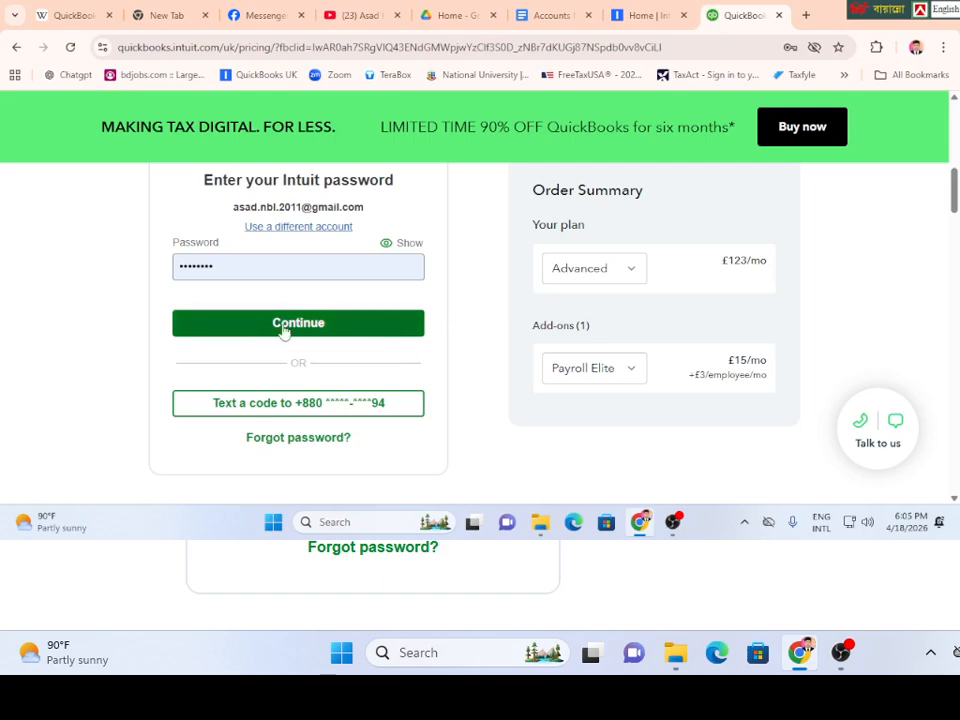
scroll(309, 332, "down", 5)
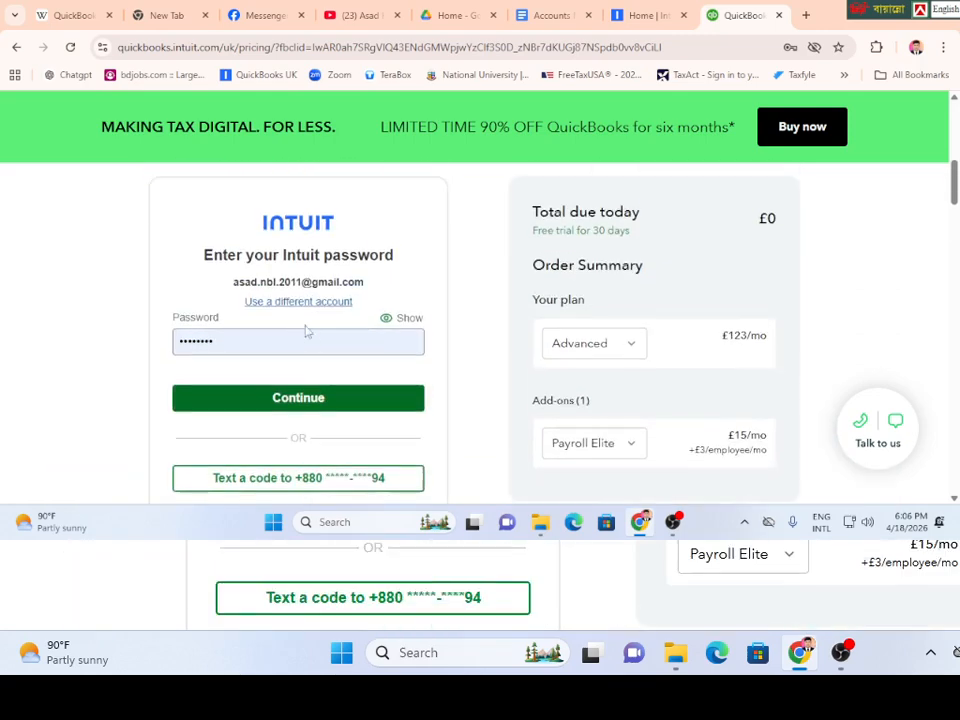
left_click(306, 404)
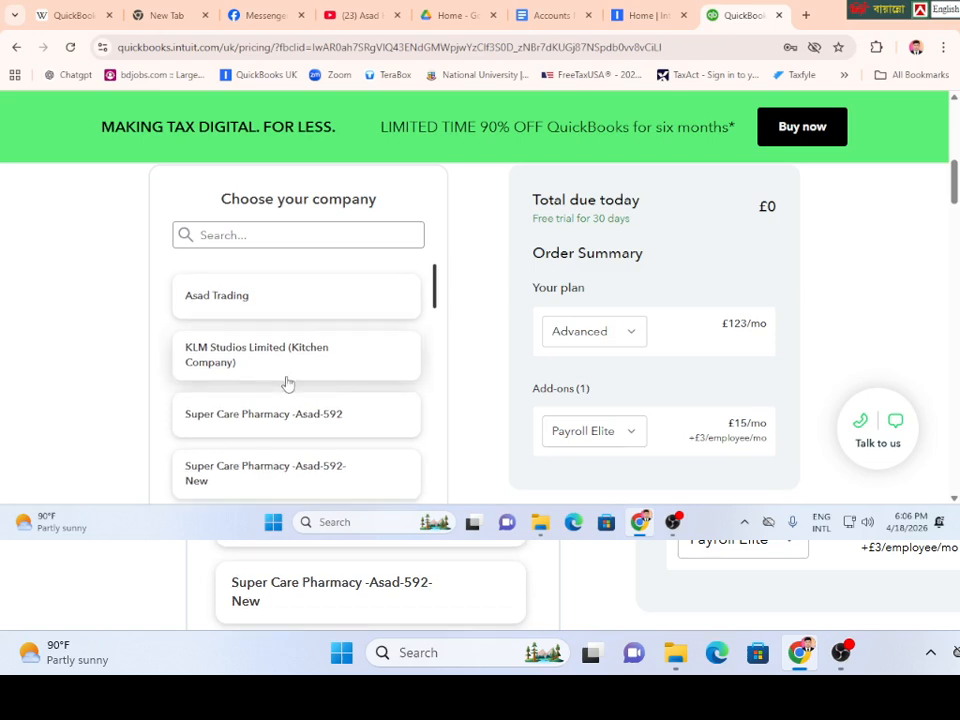
- Look through the list of existing companies and choose to create a new company for the trial
scroll(286, 385, "down", 1)
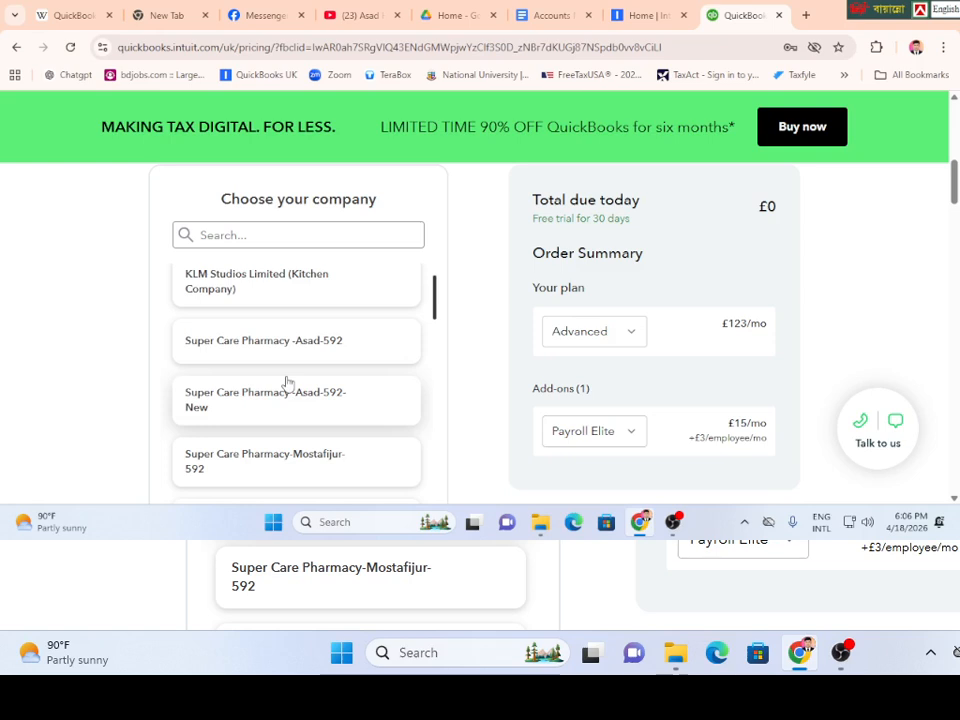
scroll(286, 383, "down", 10)
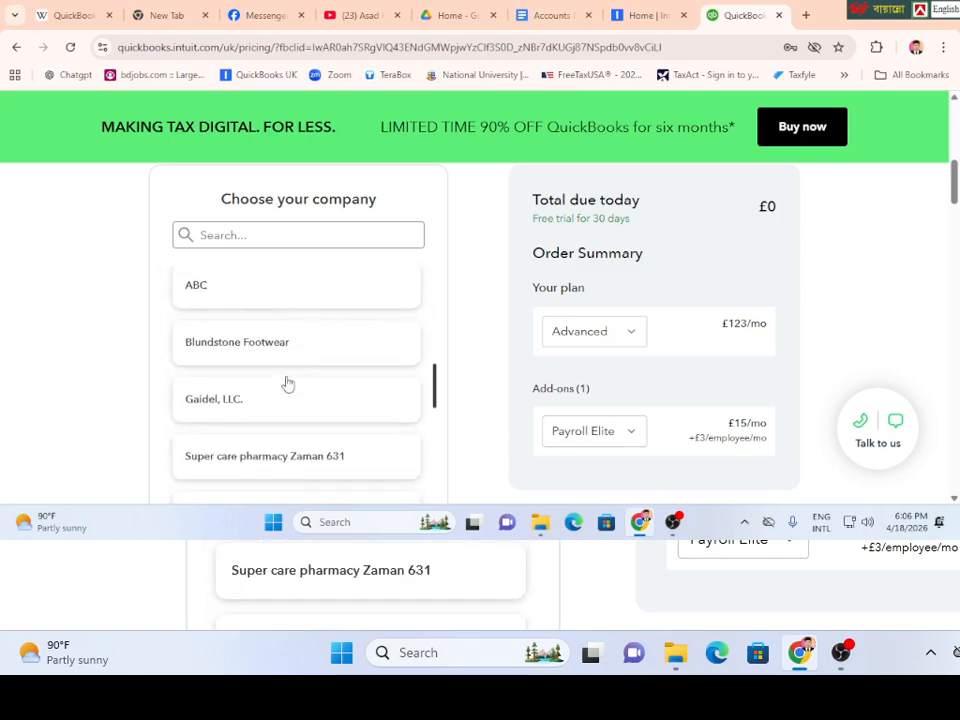
scroll(287, 384, "down", 10)
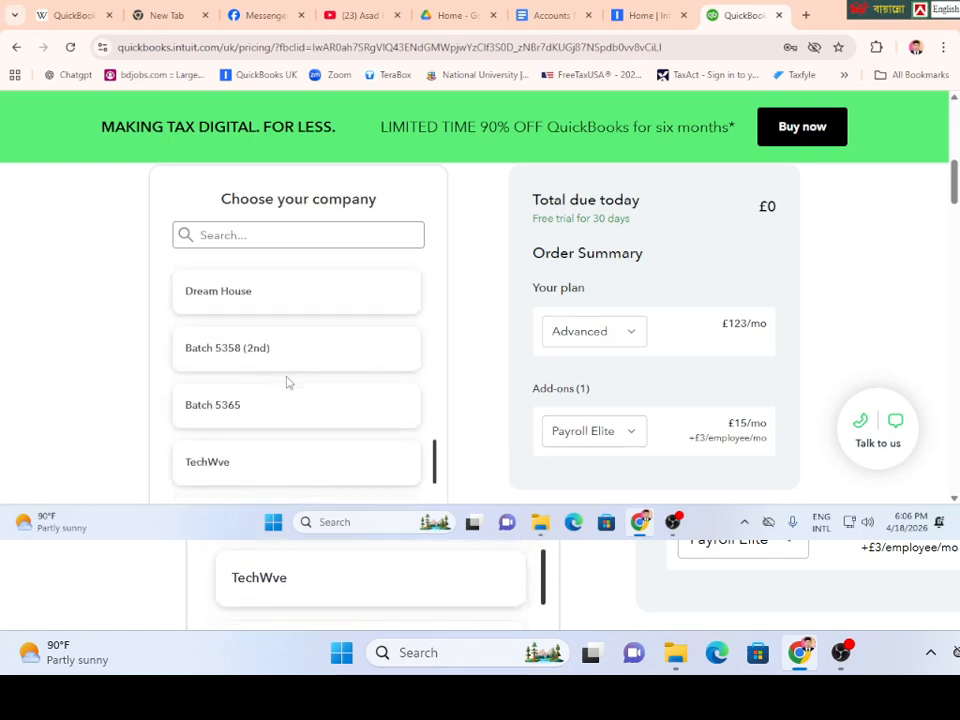
scroll(287, 383, "down", 1)
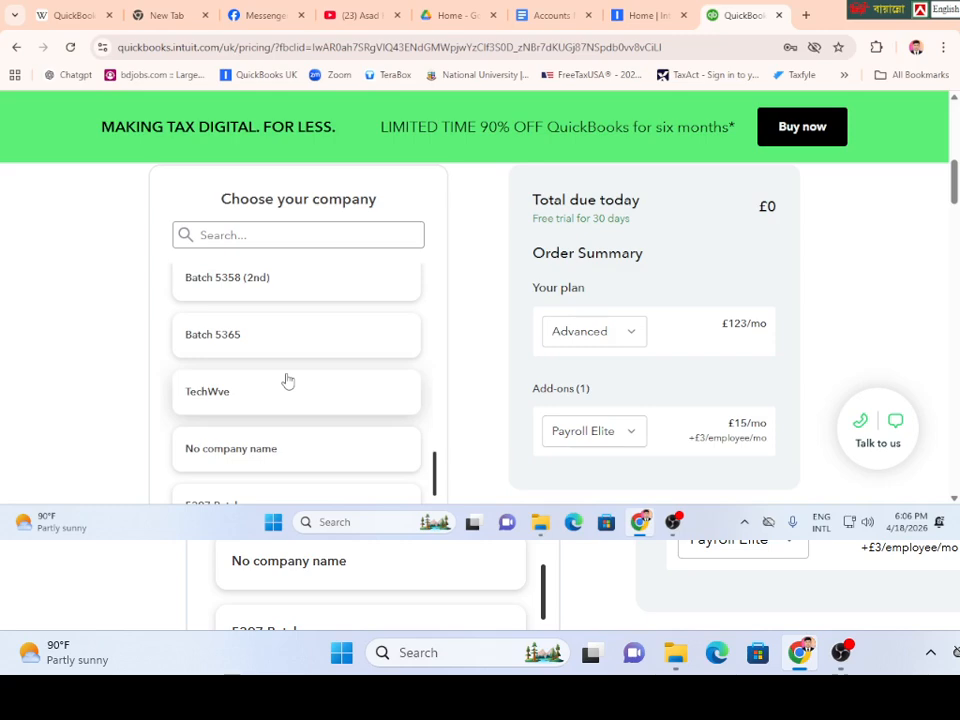
scroll(287, 380, "down", 2)
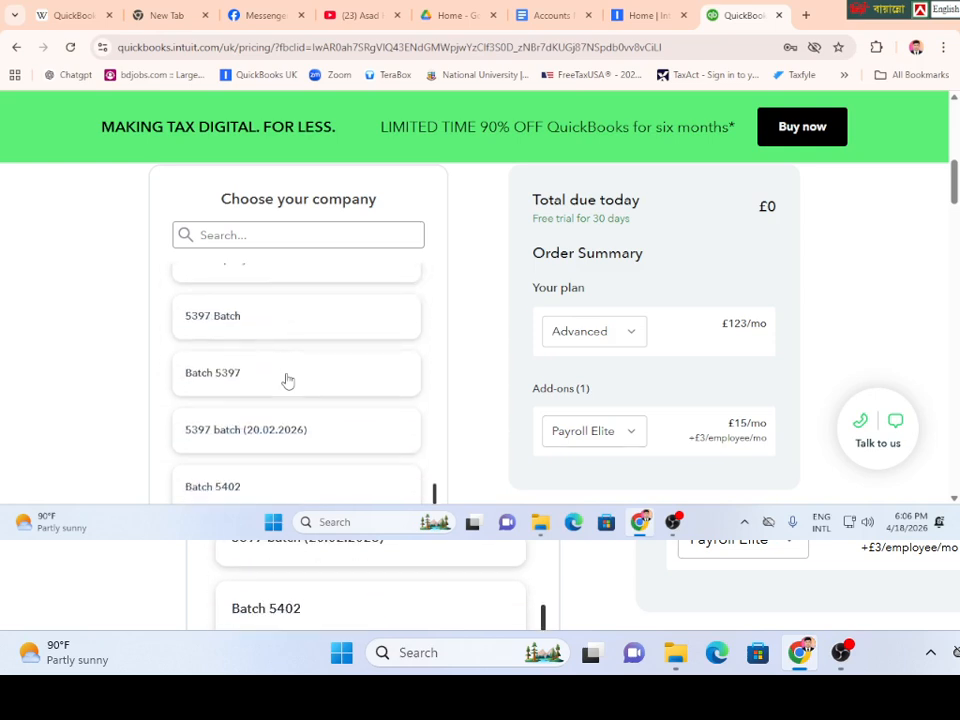
scroll(490, 331, "down", 2)
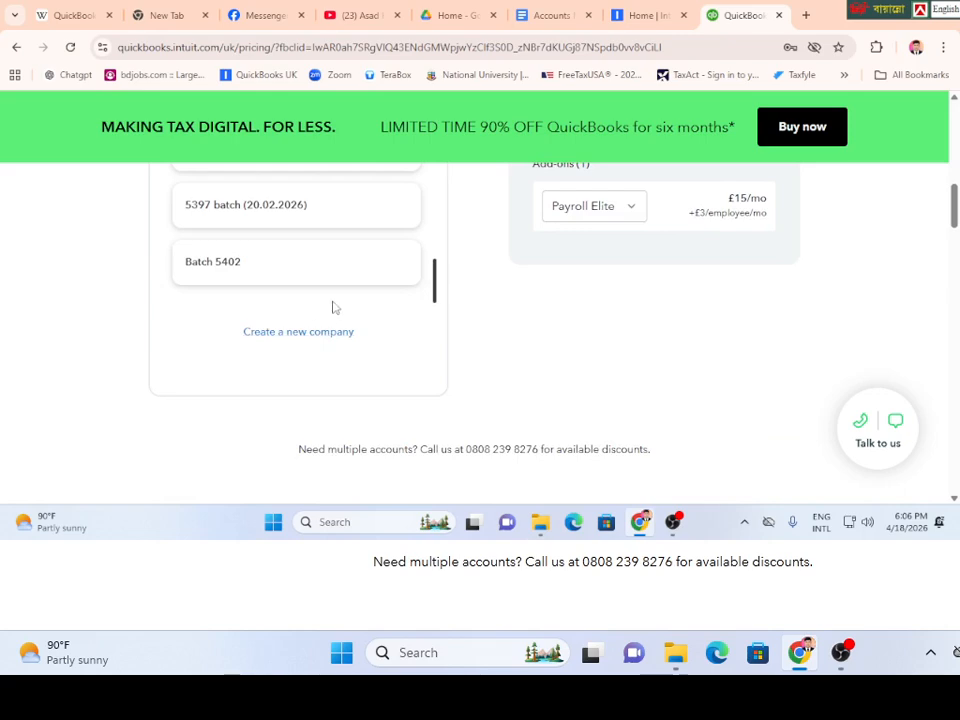
scroll(336, 274, "up", 5)
scroll(338, 274, "down", 10)
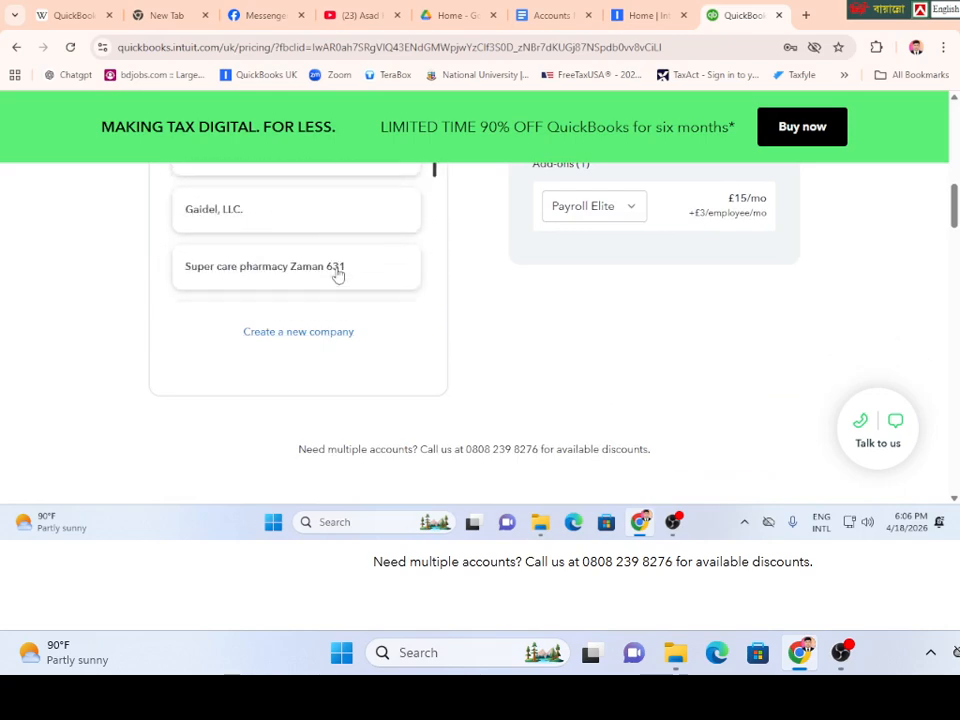
left_click(308, 337)
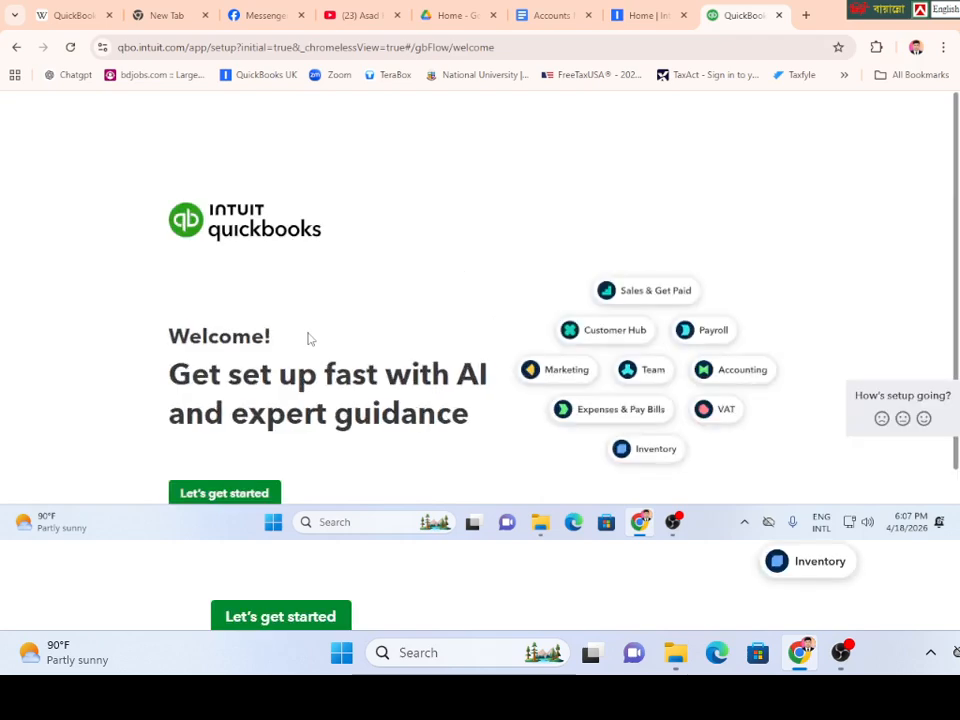
- Start the guided company setup and submit "Barch 5403" as the business name
scroll(308, 338, "down", 1)
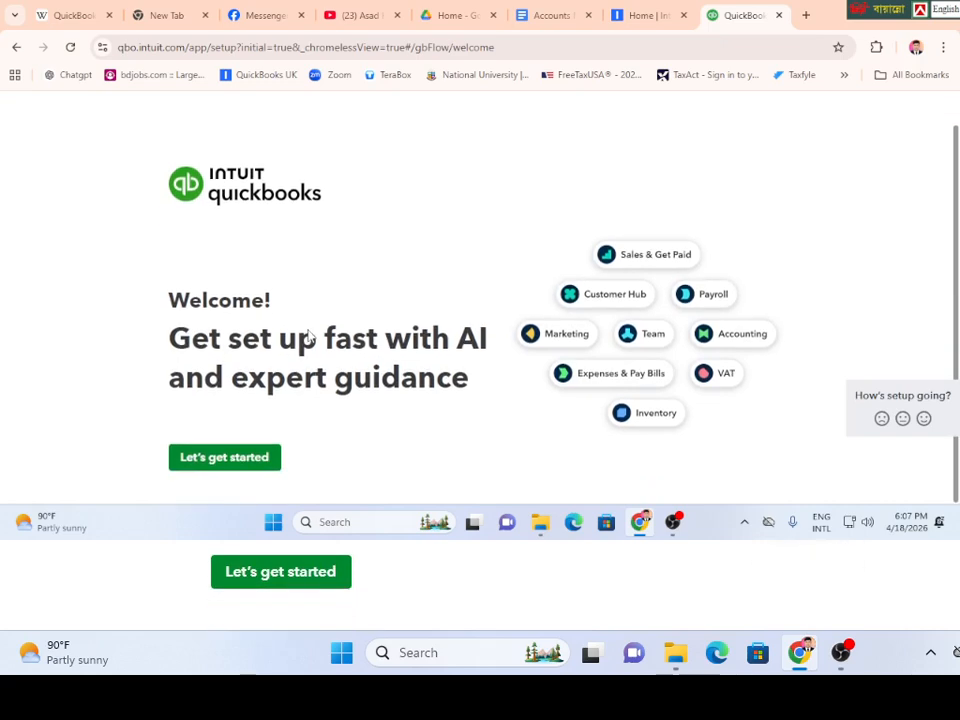
left_click(233, 470)
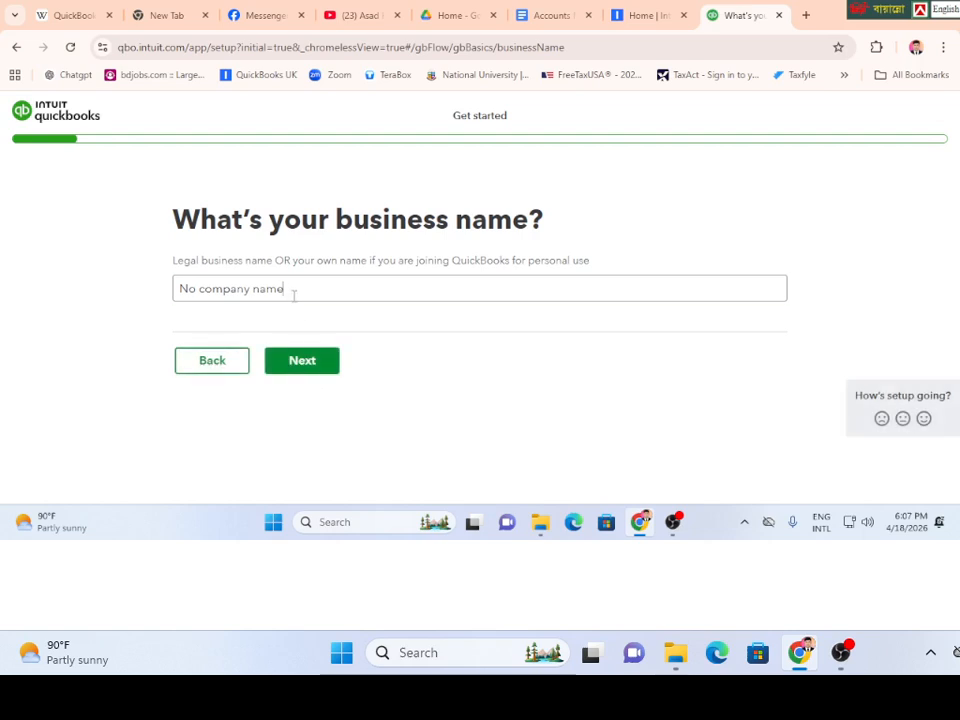
left_click(293, 294)
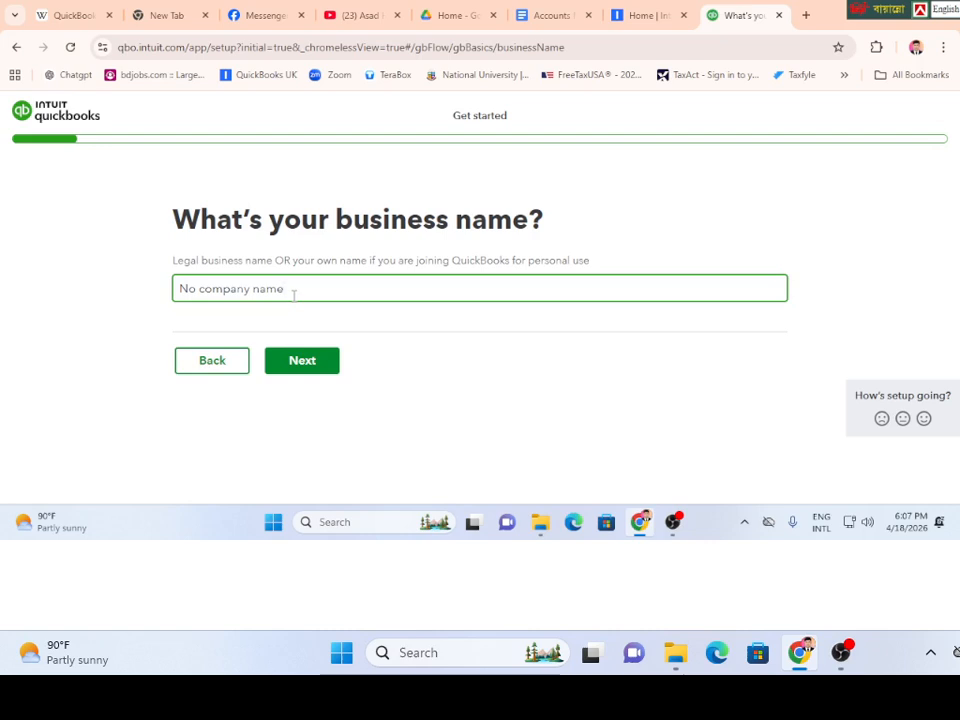
left_click_drag(304, 288, 170, 305)
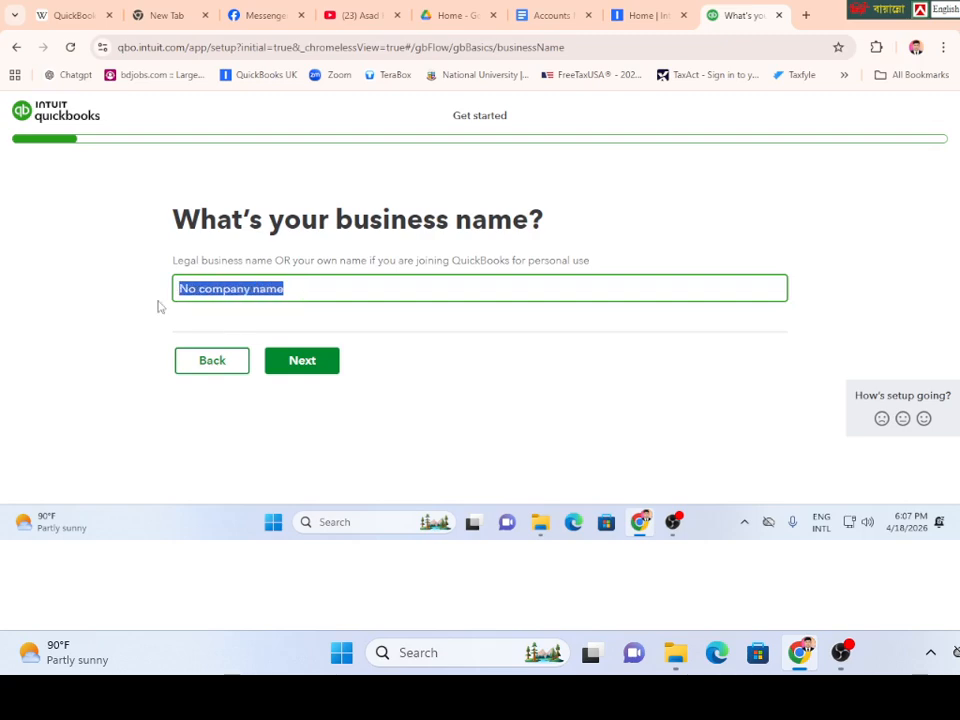
type("Ba")
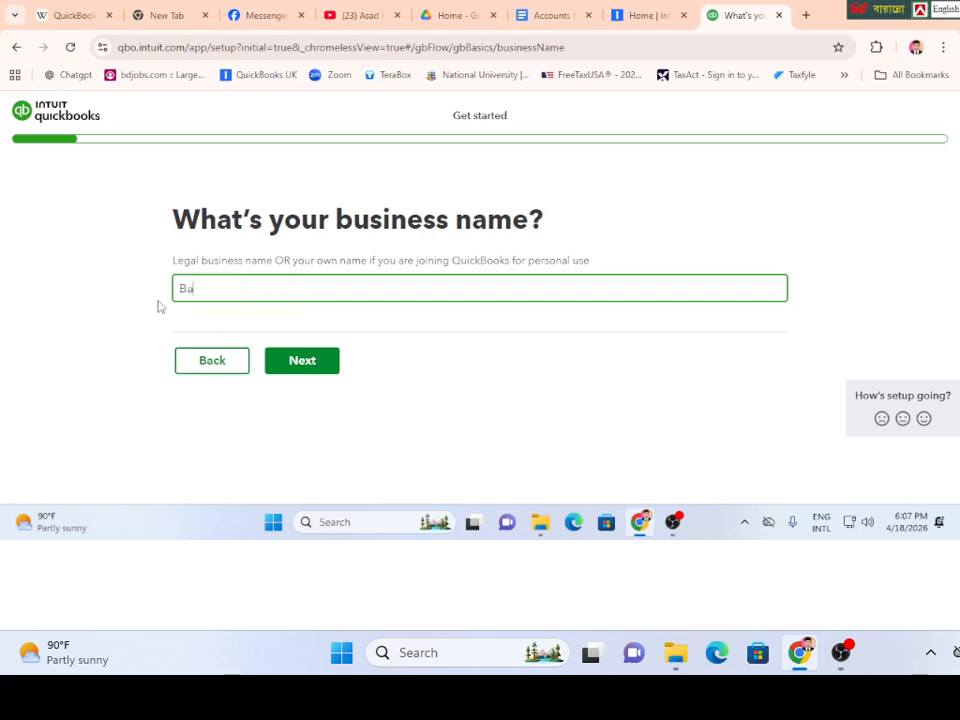
type("rch 5403")
left_click(311, 370)
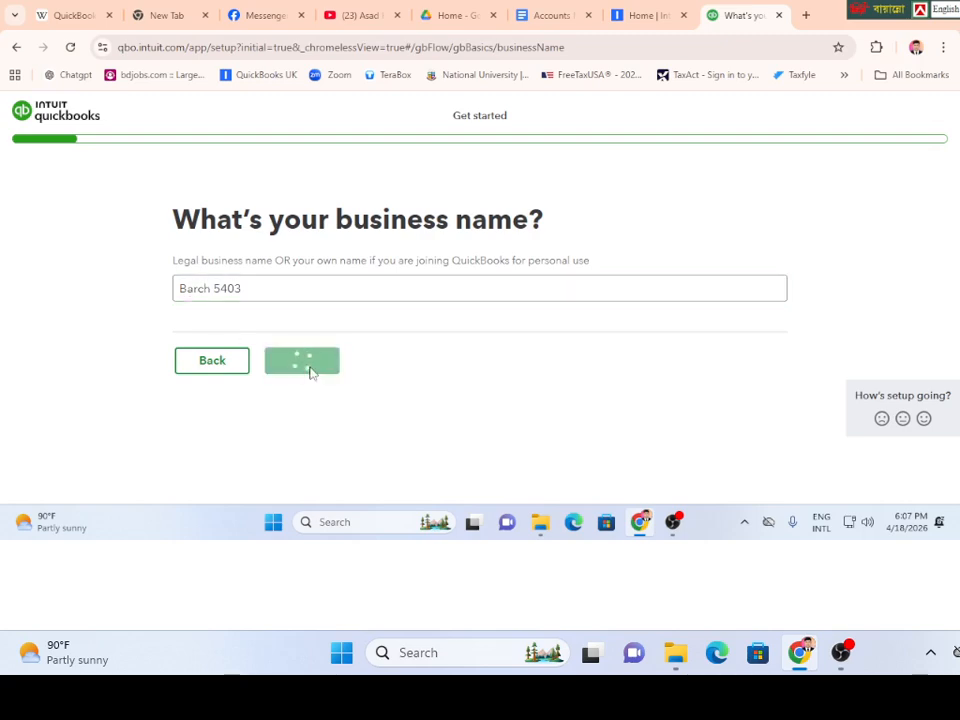
- Review the previous-tool options and submit Xero as what was used before QuickBooks
scroll(343, 333, "down", 1)
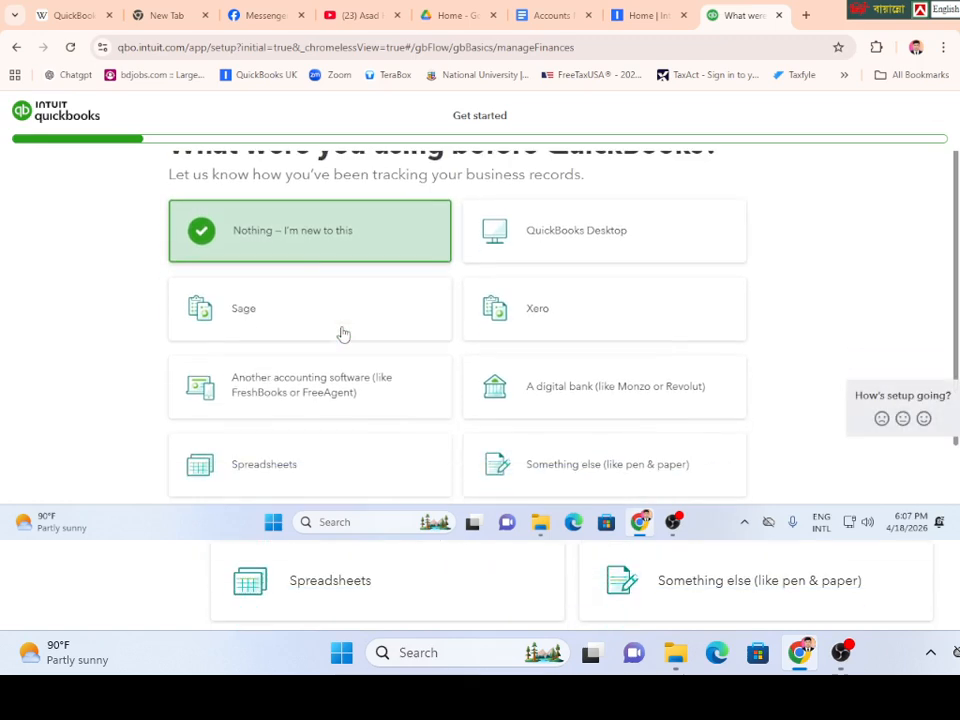
scroll(350, 328, "up", 1)
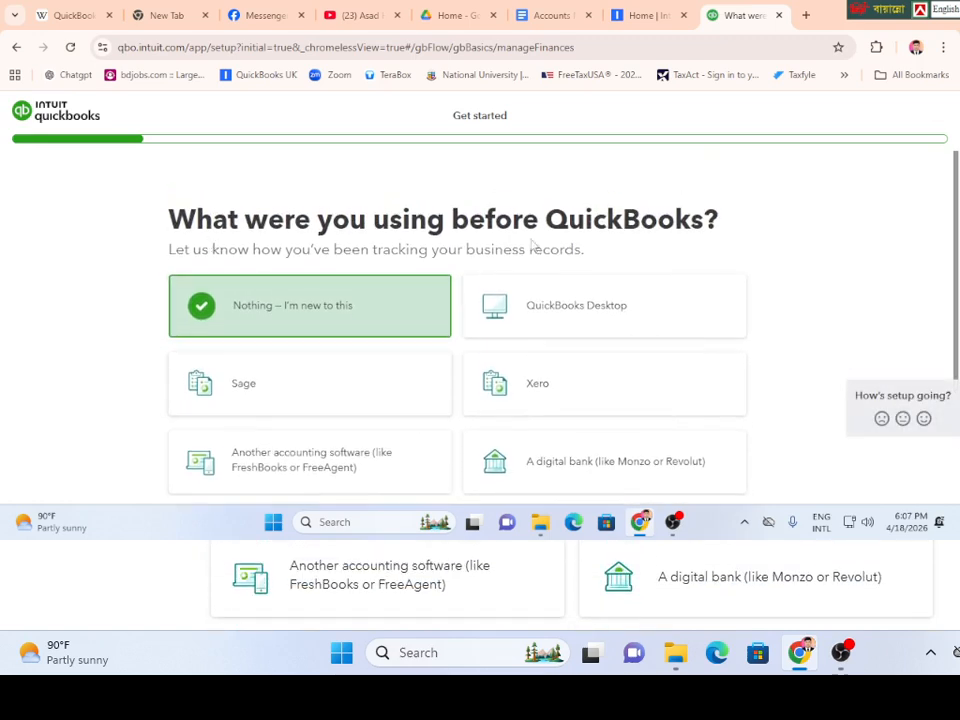
scroll(611, 242, "down", 1)
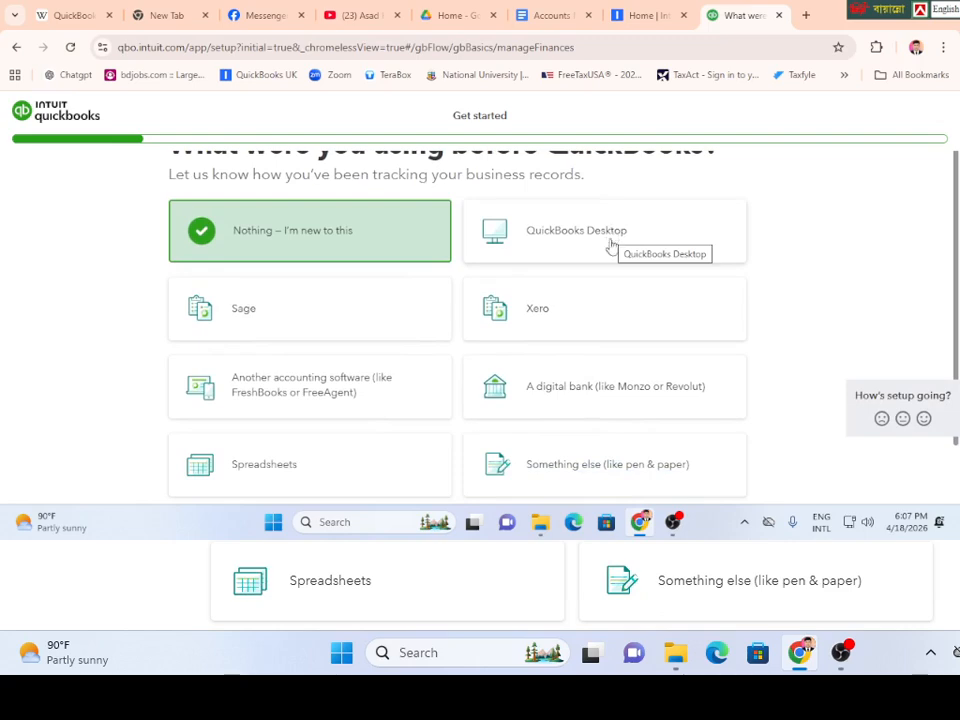
scroll(530, 320, "up", 1)
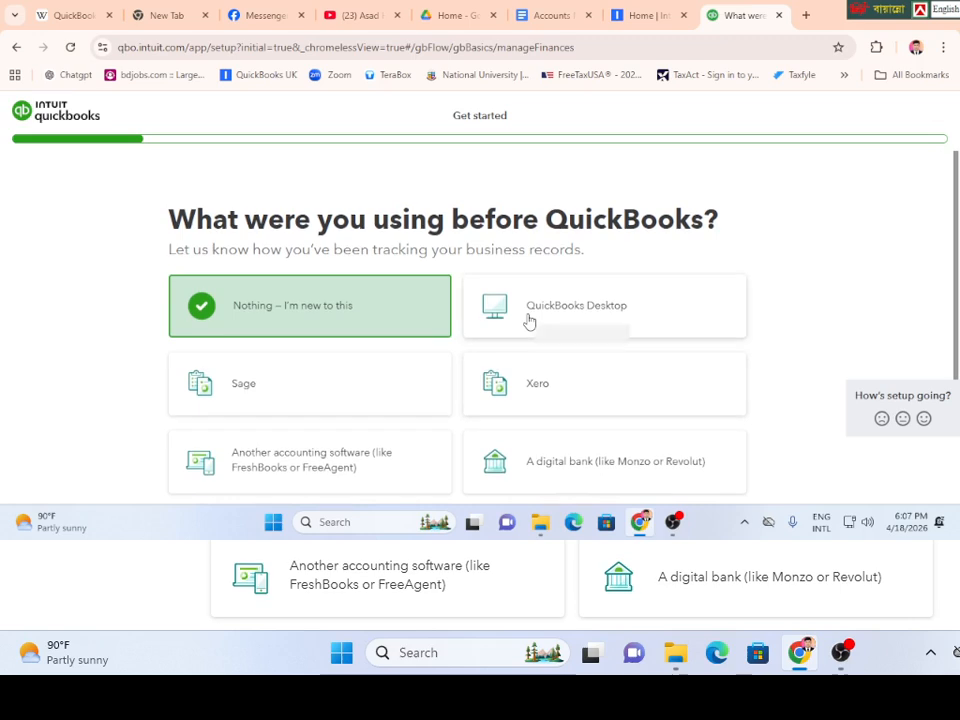
scroll(388, 320, "down", 2)
scroll(381, 321, "up", 2)
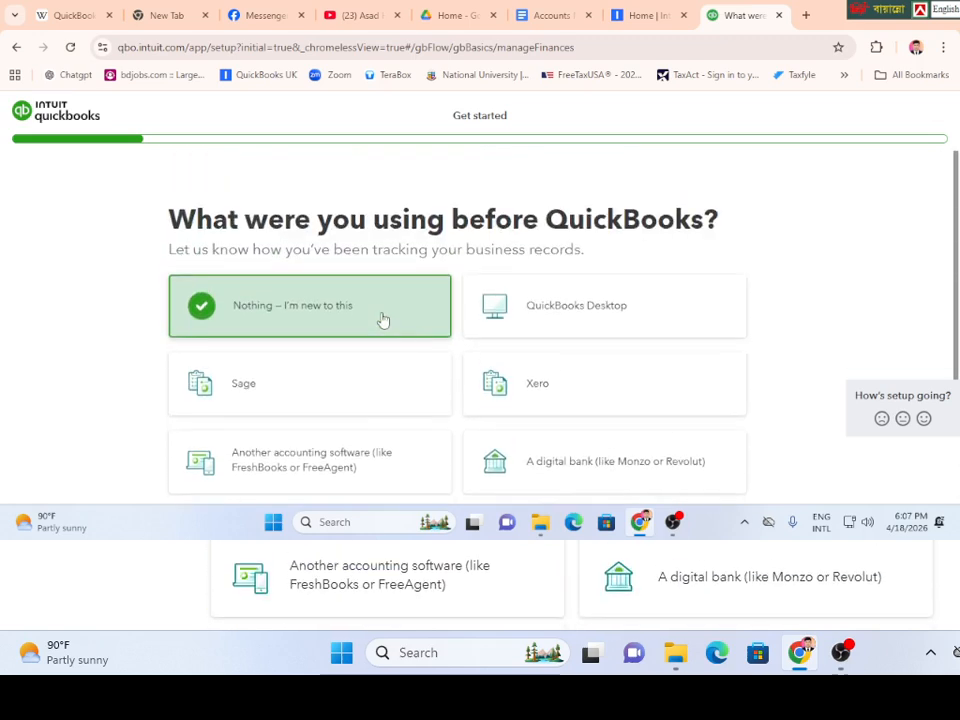
scroll(546, 332, "down", 1)
left_click(546, 325)
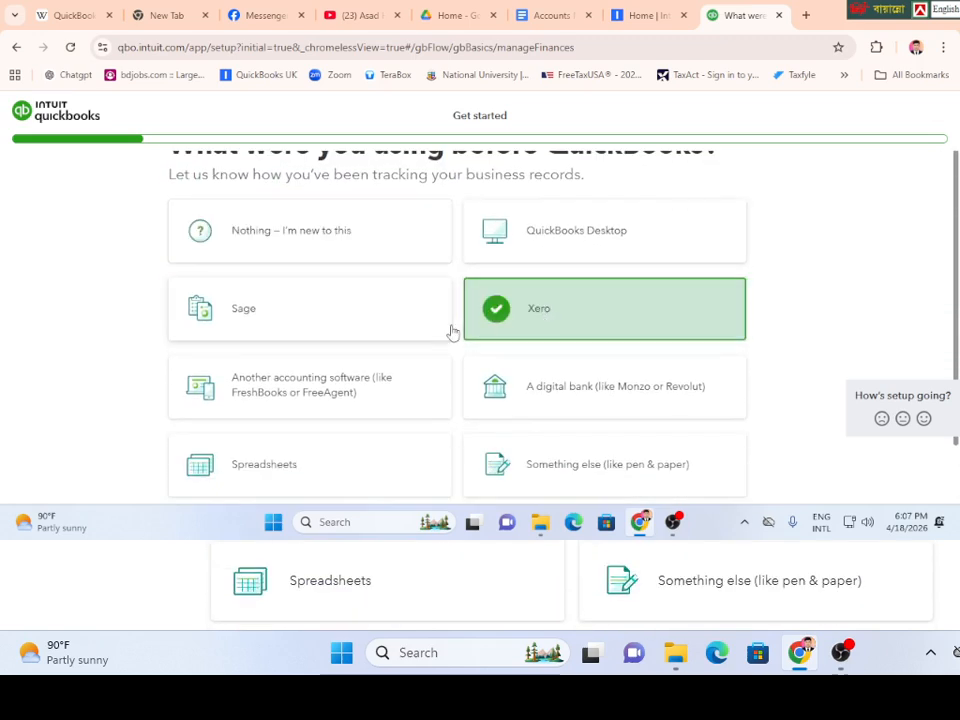
scroll(450, 332, "down", 1)
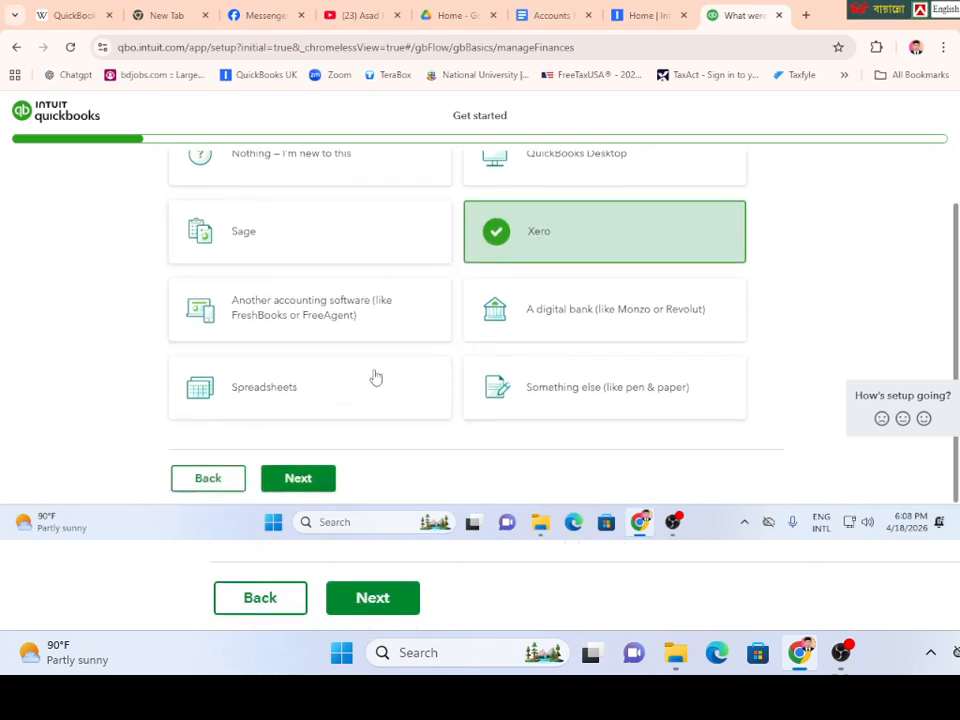
left_click(299, 487)
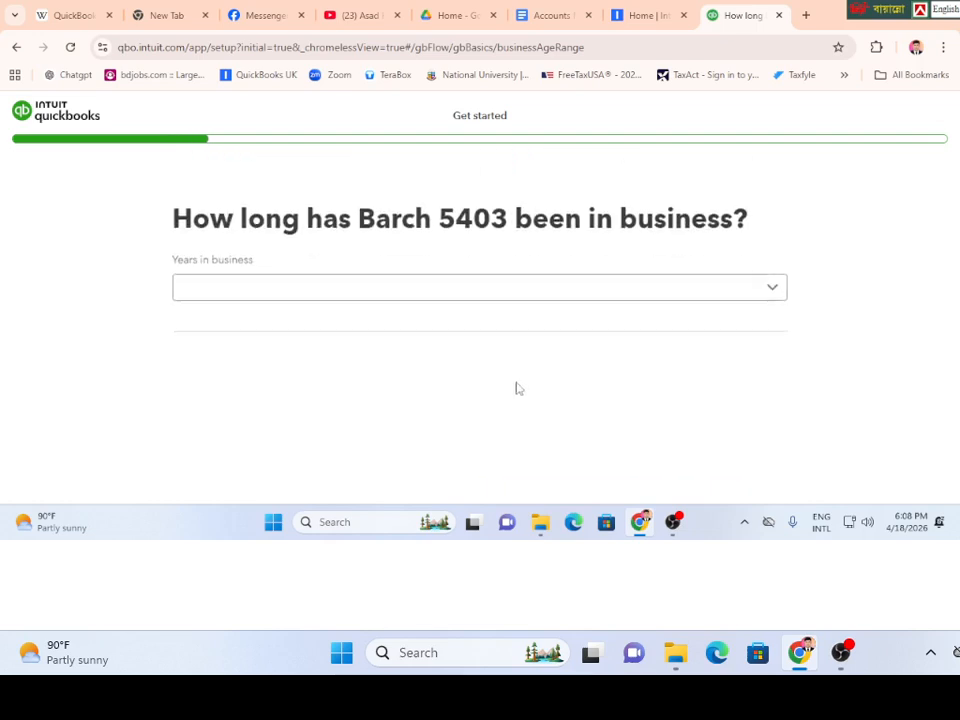
- Submit 1-2 years in business, and search the industries for "re" to submit Media representatives
left_click(269, 289)
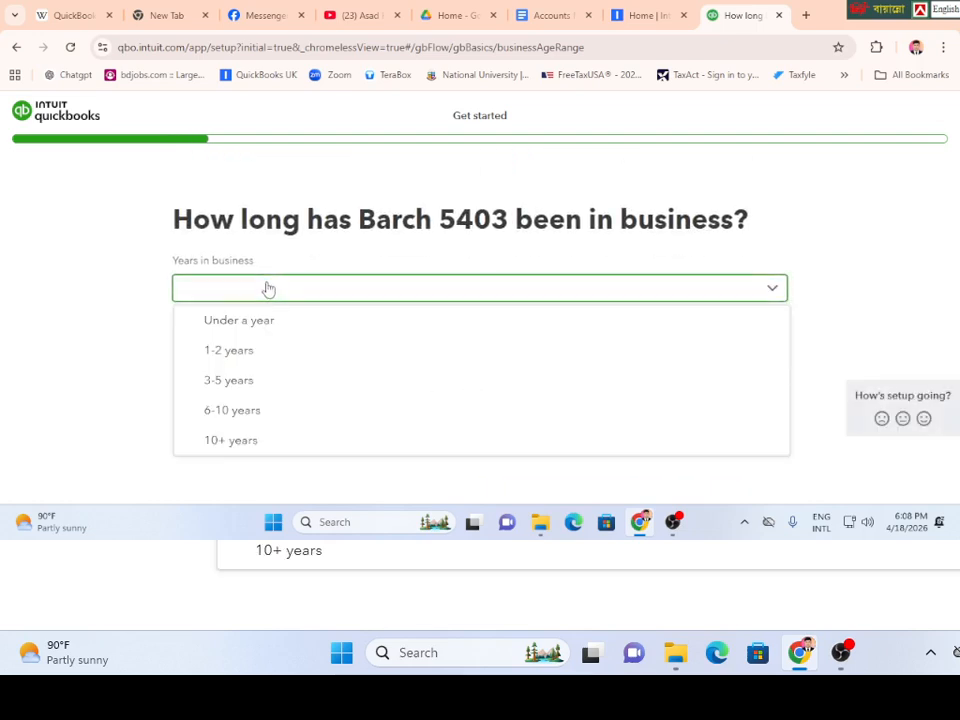
left_click(238, 361)
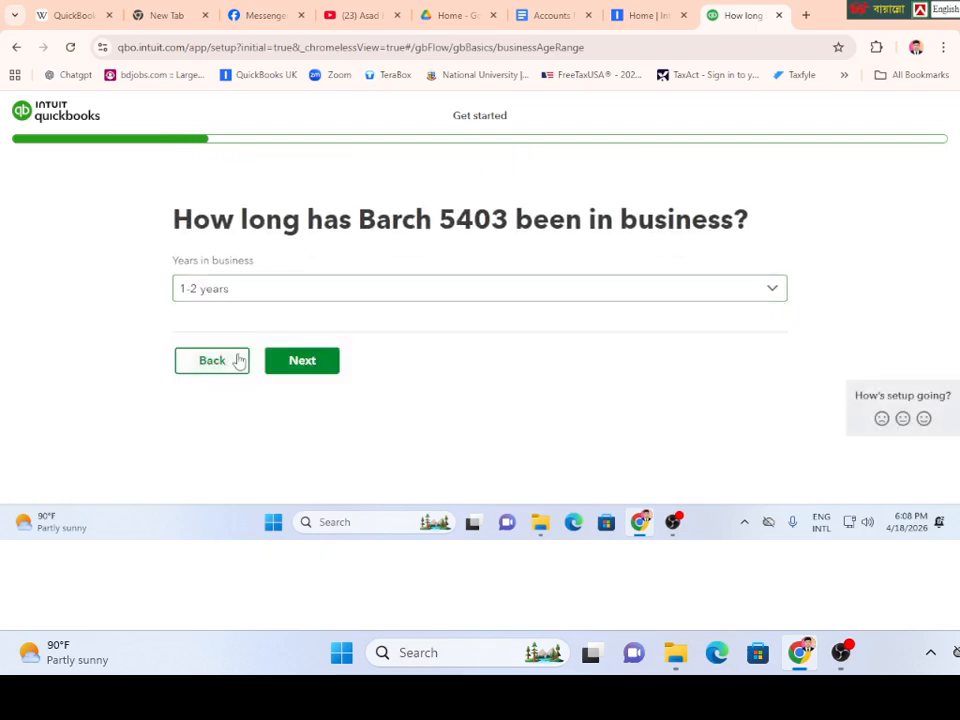
left_click(311, 364)
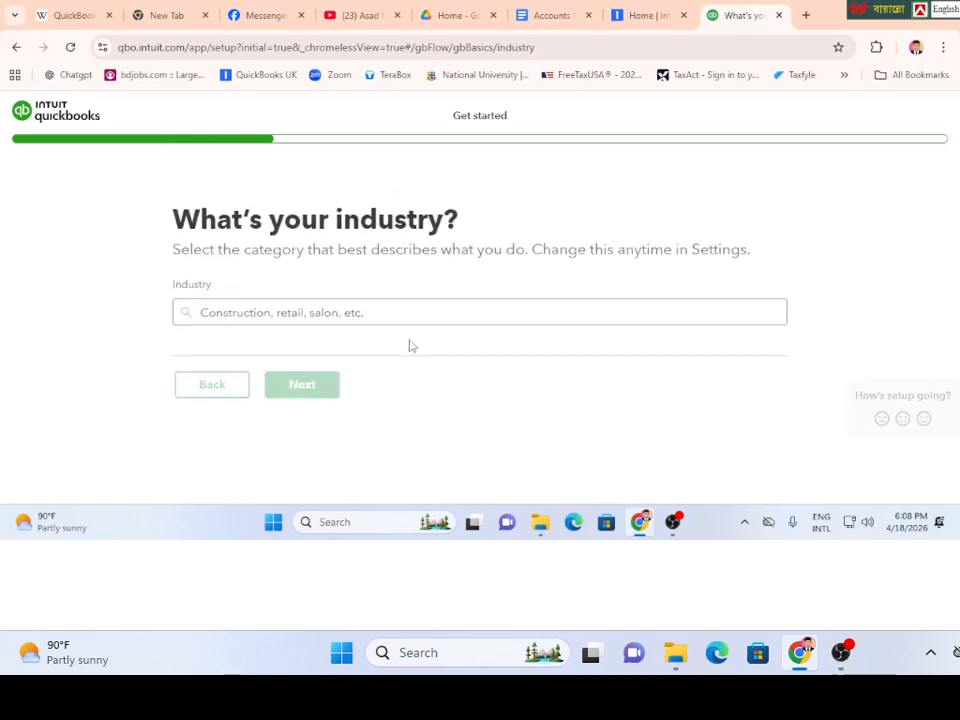
left_click(237, 316)
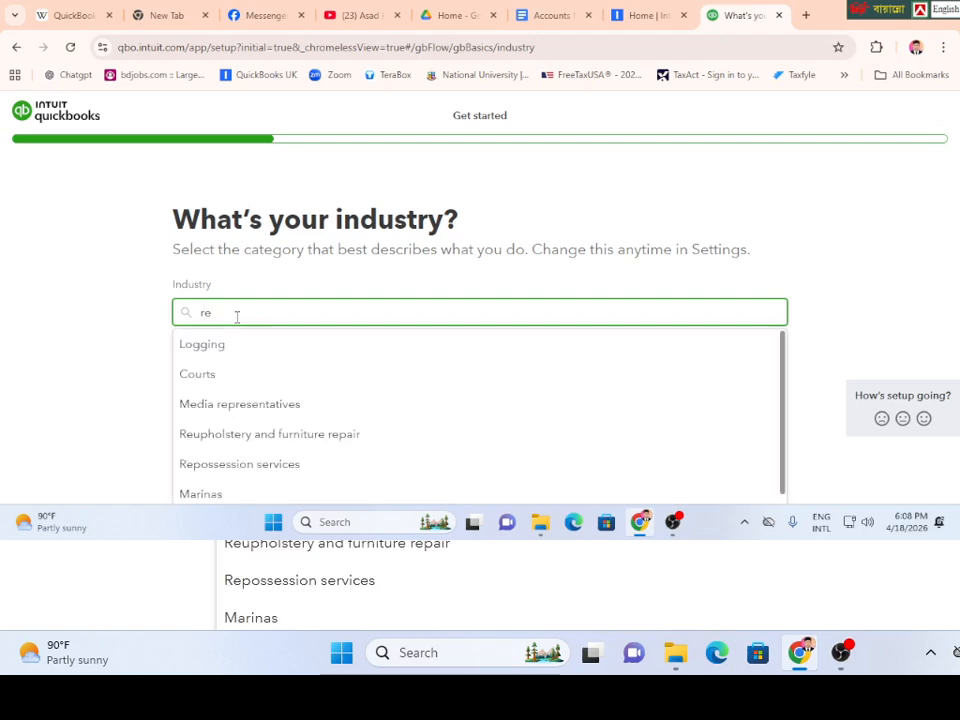
left_click(232, 405)
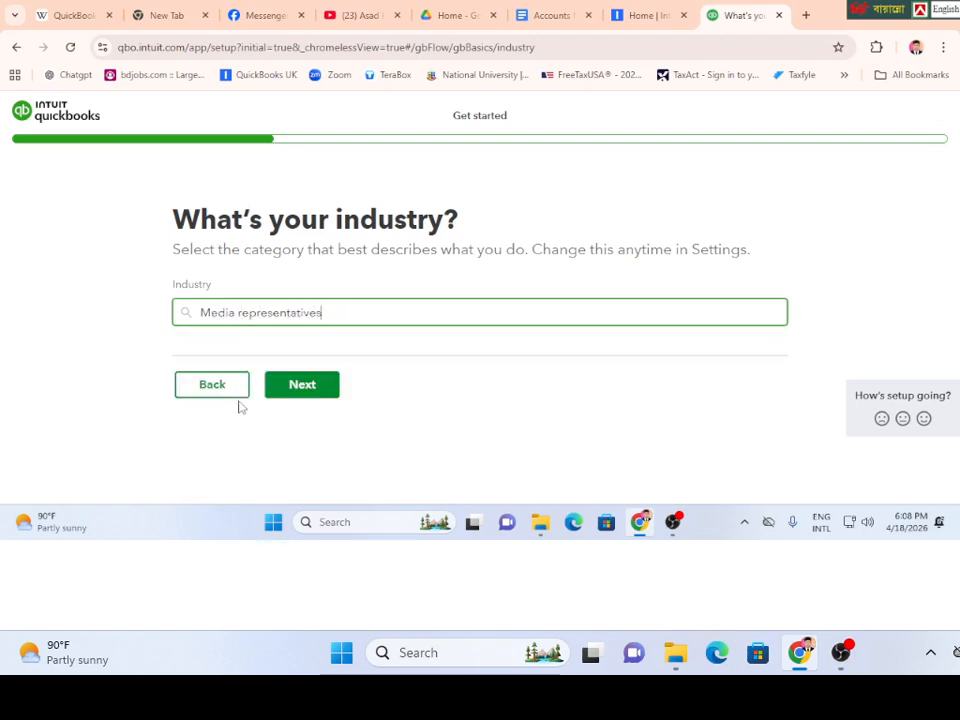
left_click(301, 385)
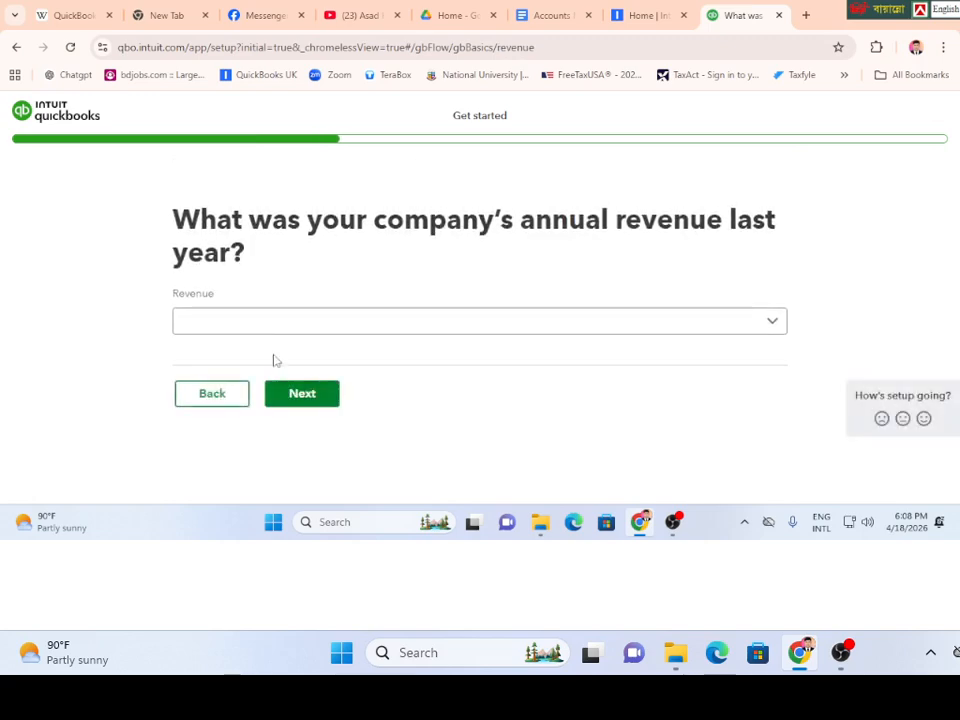
- Submit "Greater than 1M GBP" as the company's annual revenue for last year
left_click(497, 322)
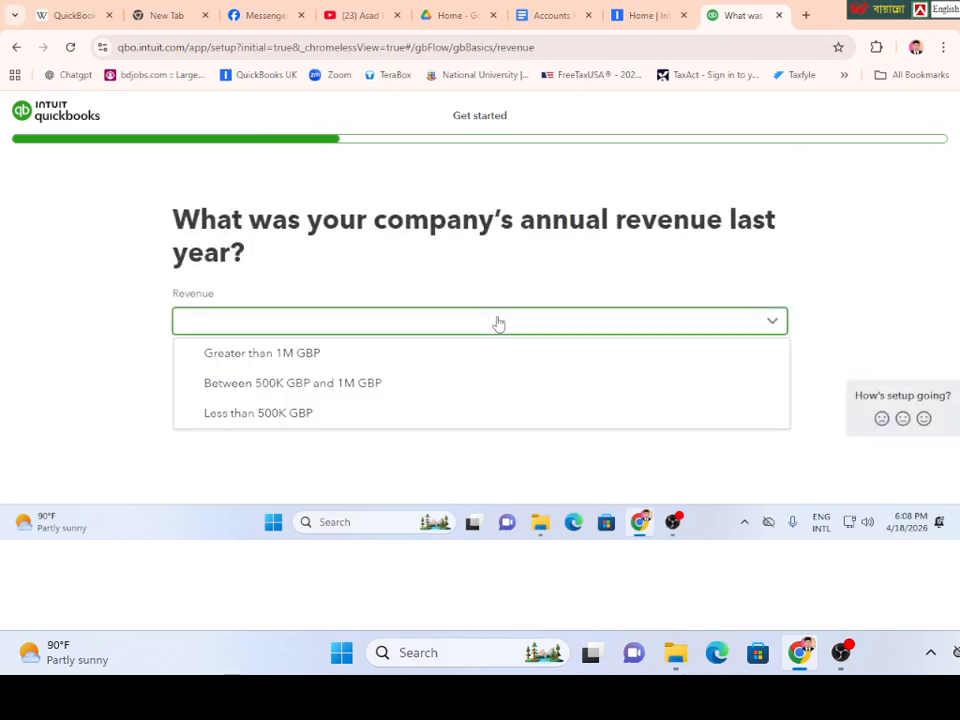
left_click(352, 308)
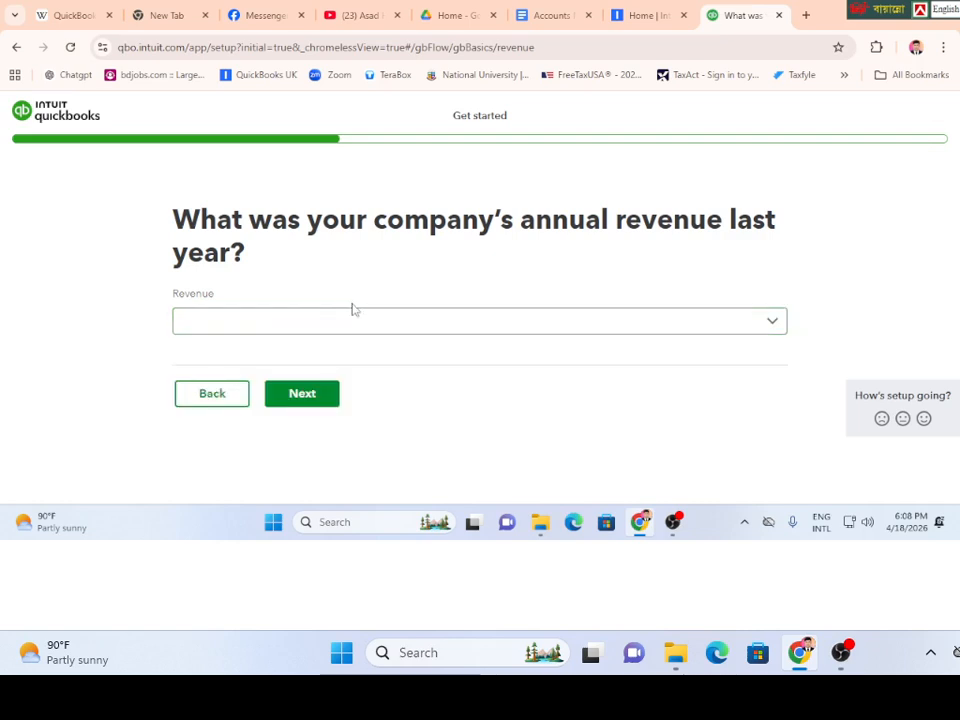
left_click(262, 326)
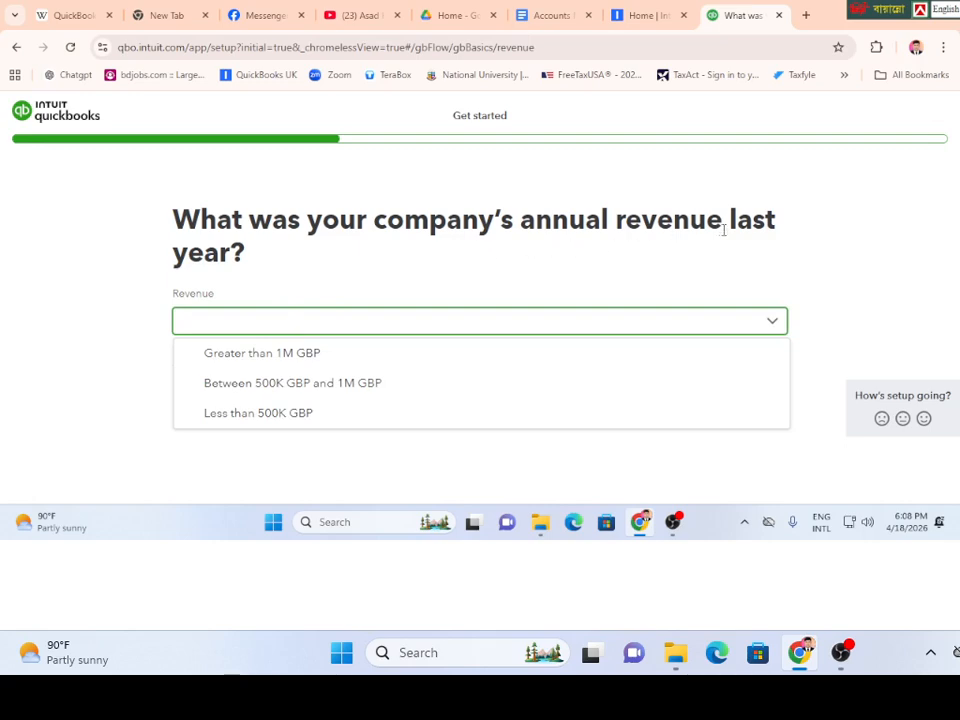
left_click(278, 358)
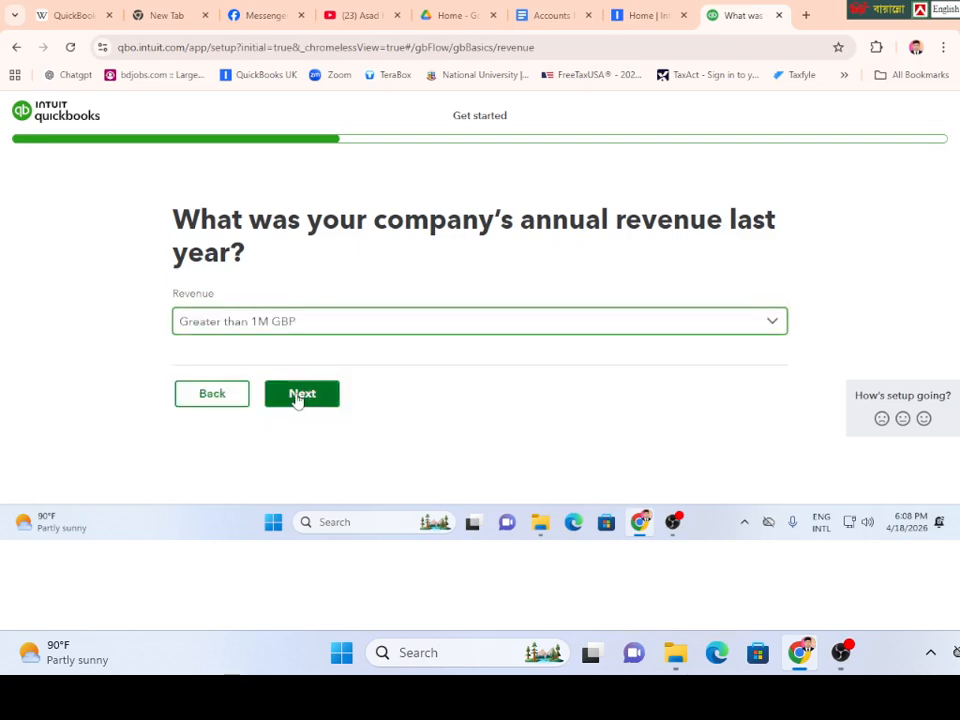
left_click(297, 397)
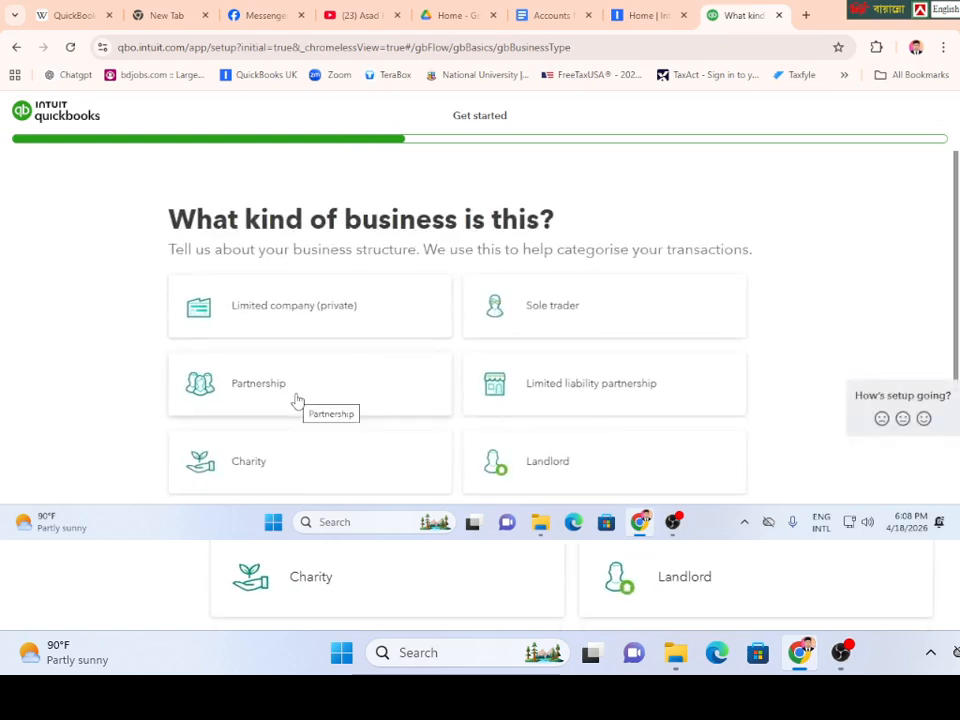
- Submit Sole trader as the kind of business and Bookkeeper or accountant as the main role
scroll(297, 400, "down", 1)
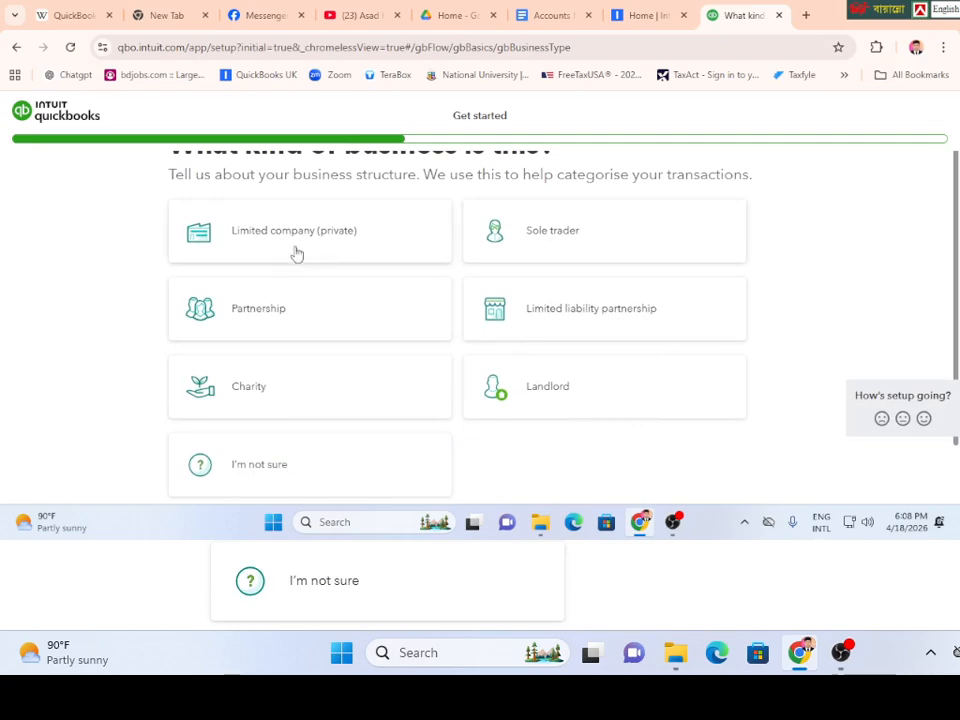
left_click(538, 241)
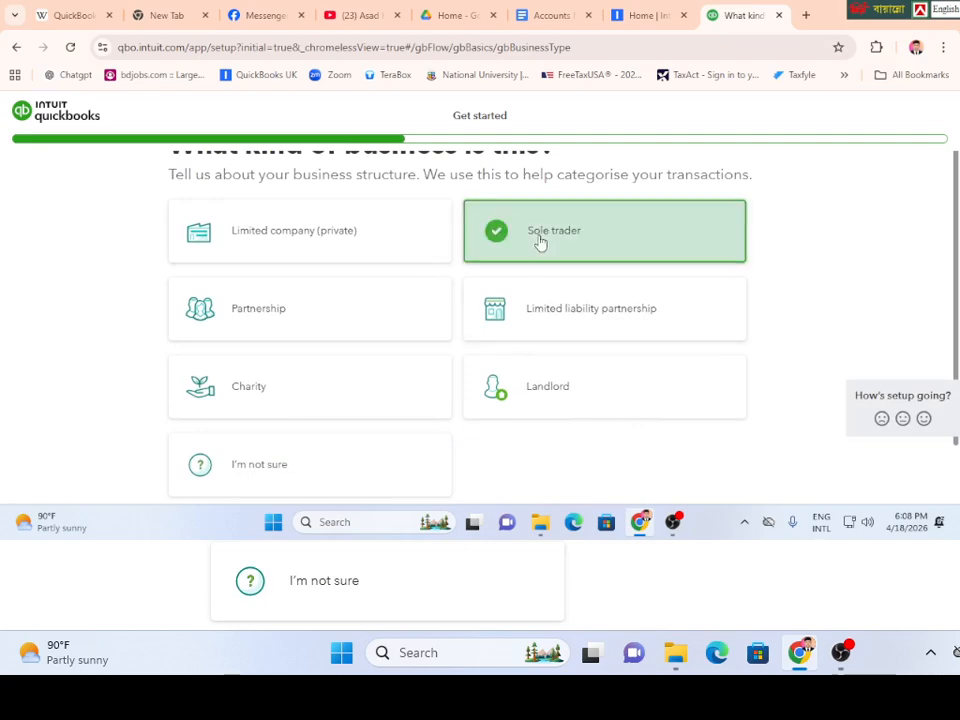
scroll(487, 293, "down", 1)
left_click(298, 478)
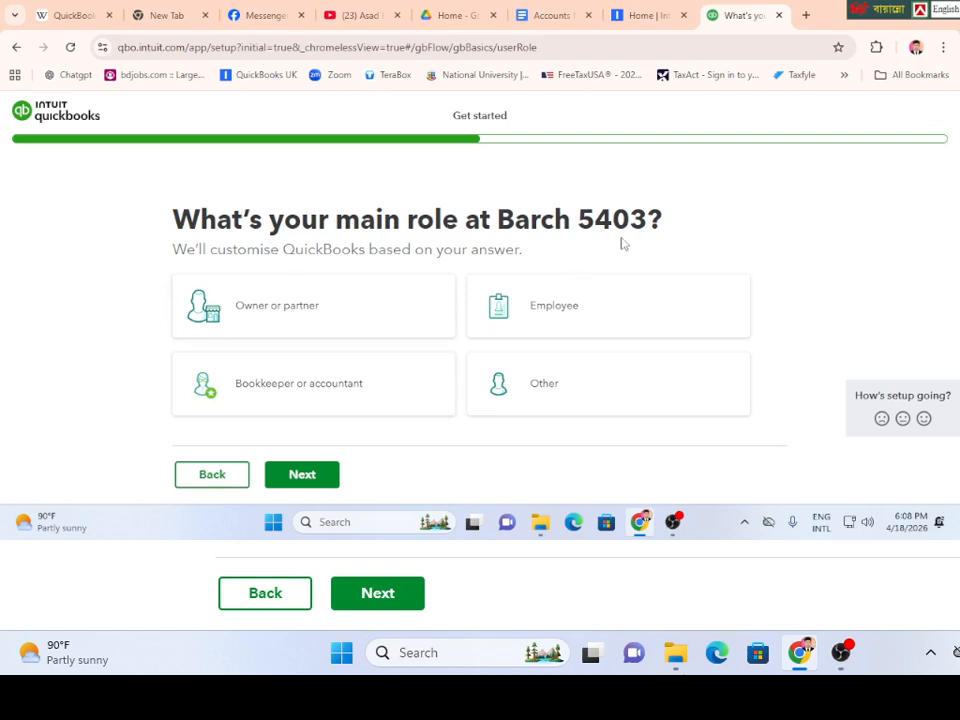
left_click(281, 396)
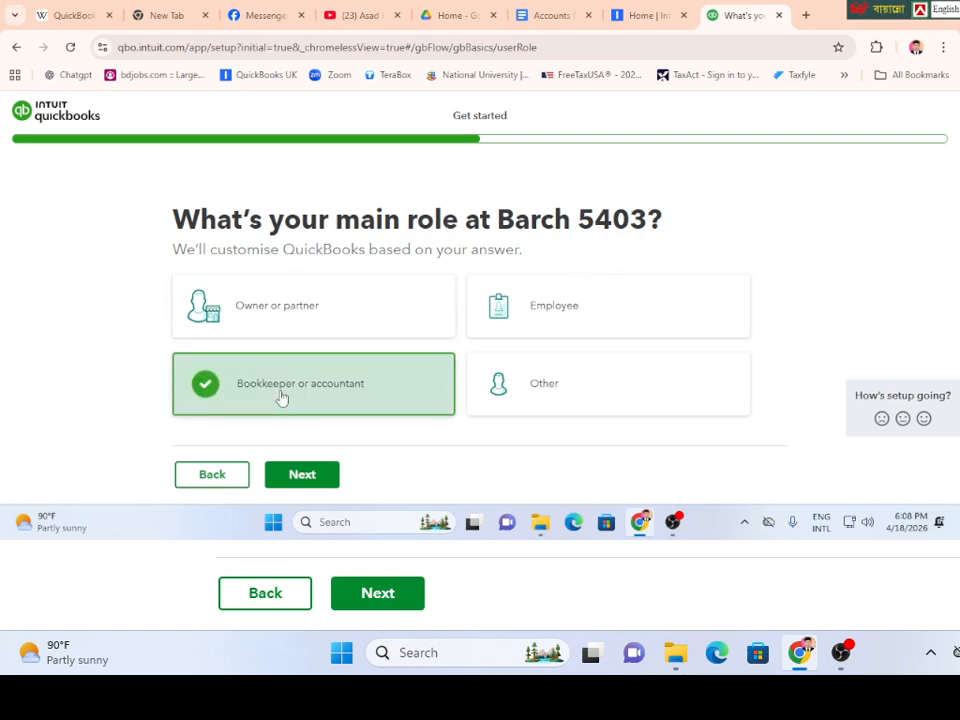
left_click(298, 478)
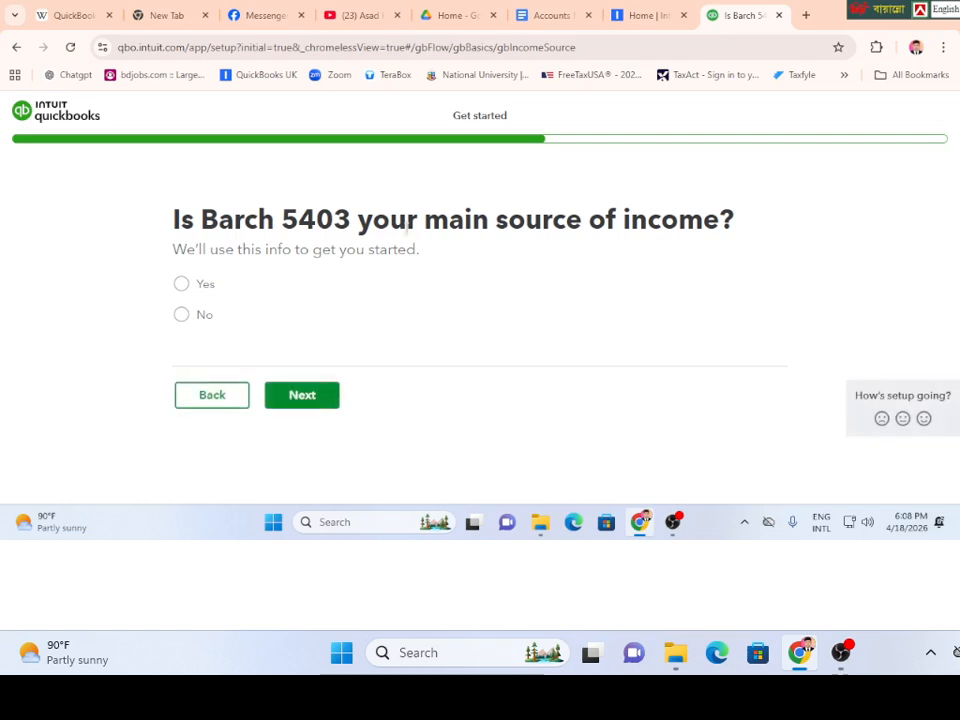
- Look at the follow-up question for a secondary income, and submit Yes for the business being the main source of income
left_click(182, 288)
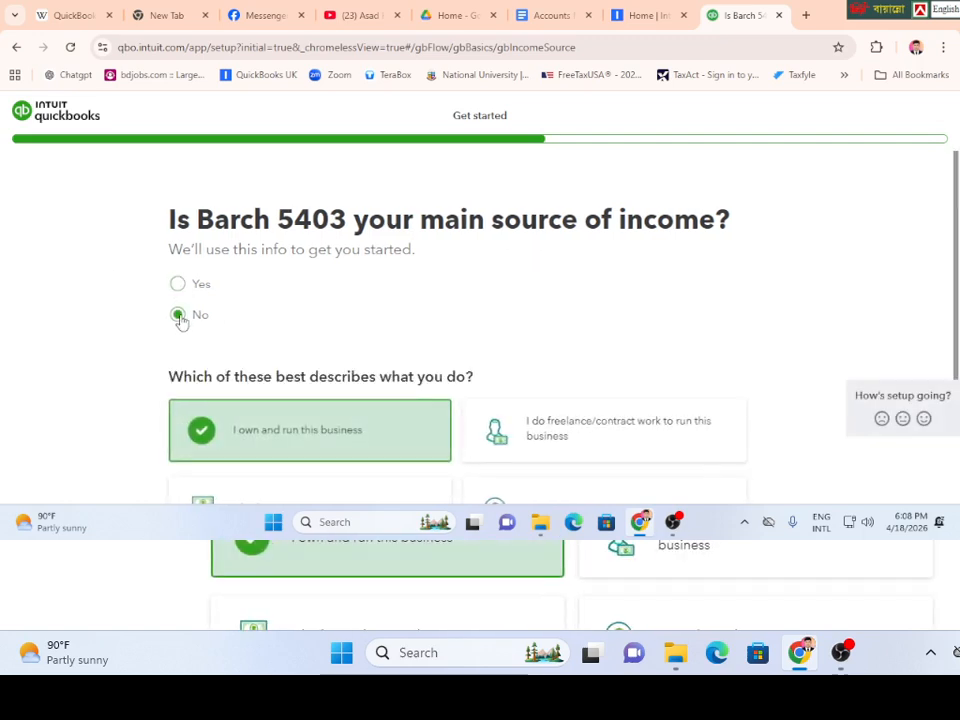
scroll(286, 320, "down", 3)
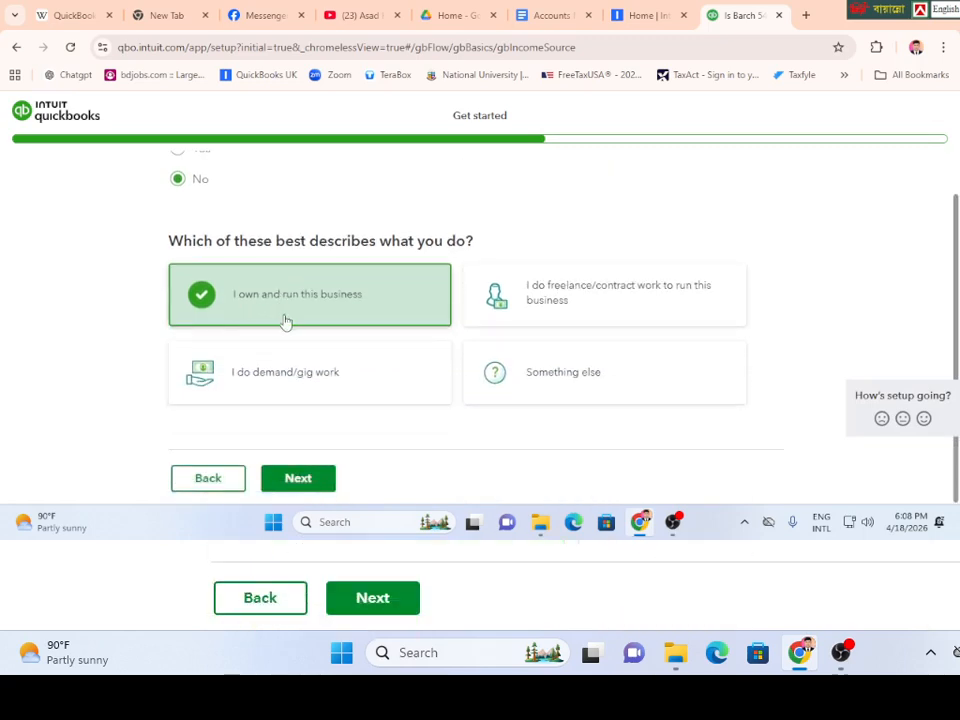
scroll(296, 437, "up", 2)
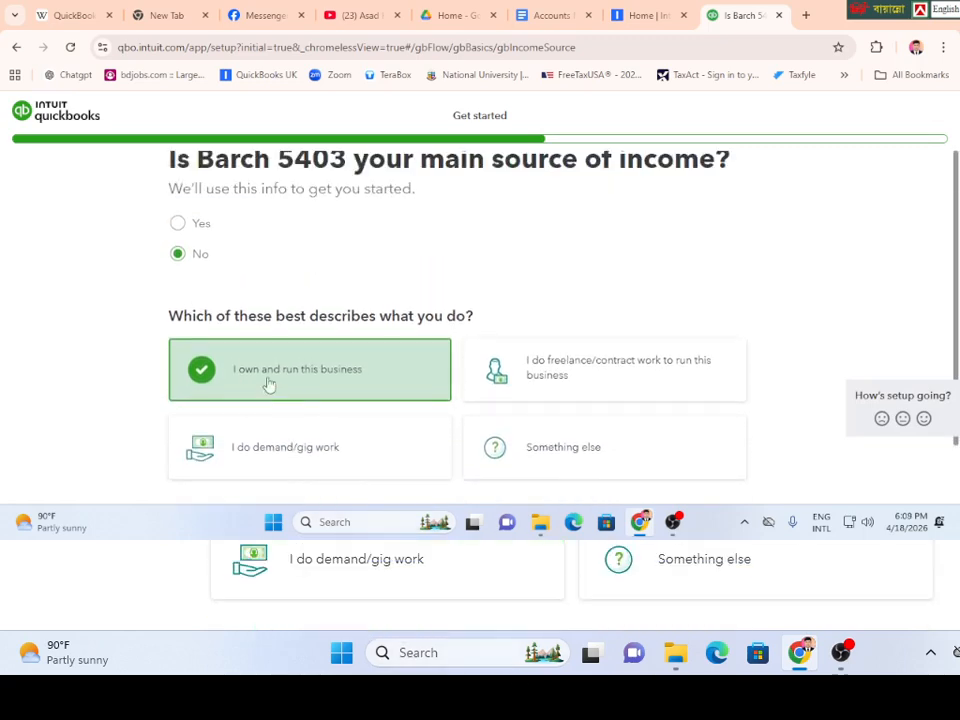
left_click(177, 230)
scroll(311, 371, "down", 2)
left_click(298, 480)
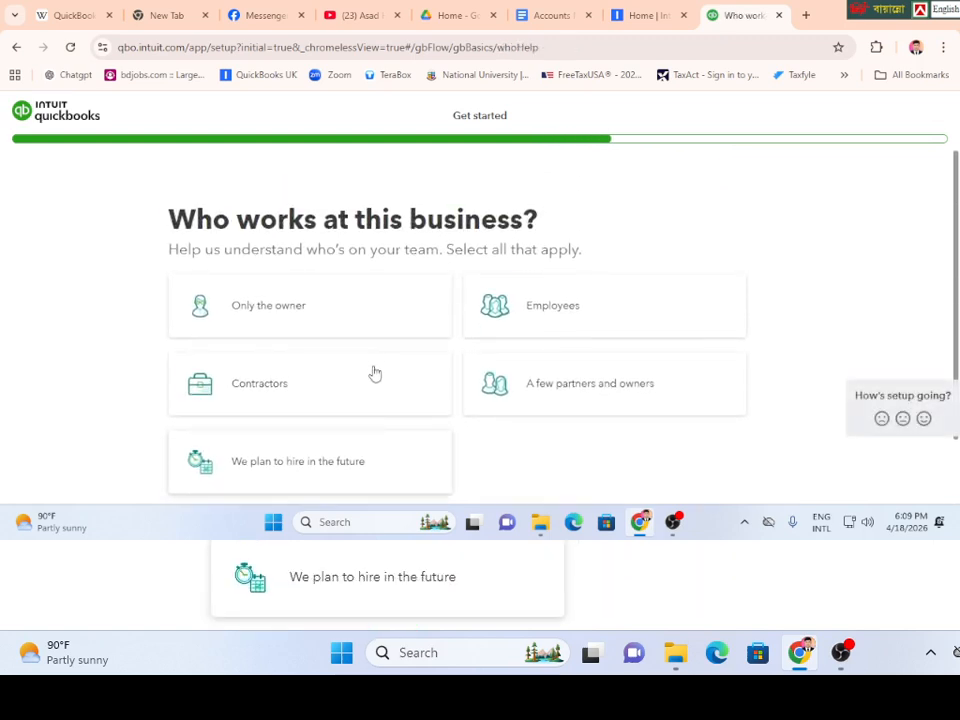
- Submit Employees as who works at the business, with 6-9 as the number of employees
left_click(553, 309)
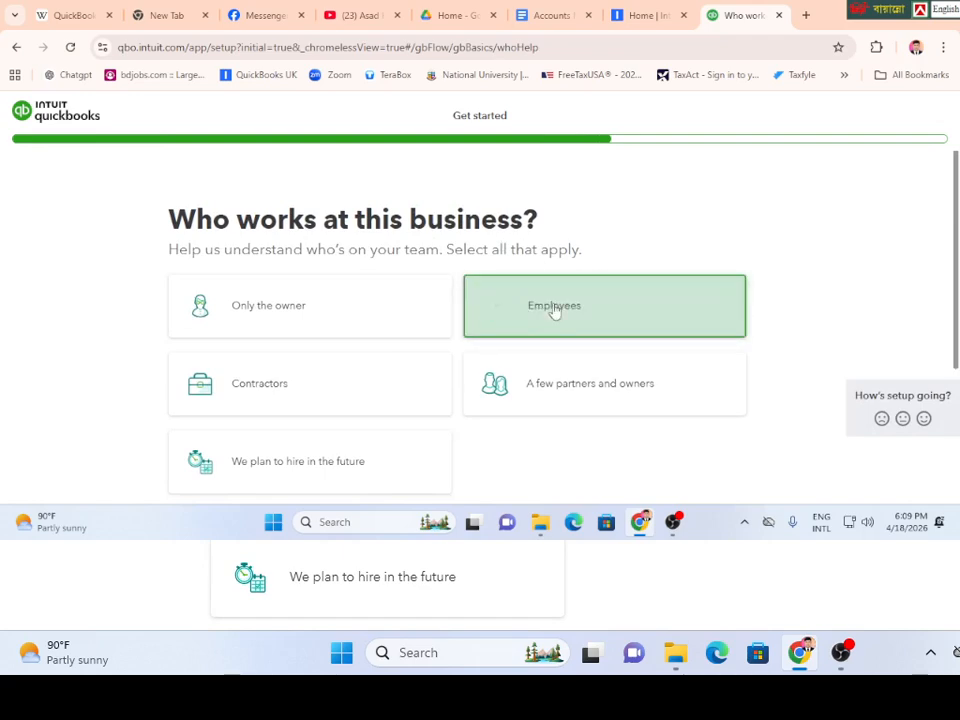
scroll(450, 343, "down", 2)
left_click(280, 400)
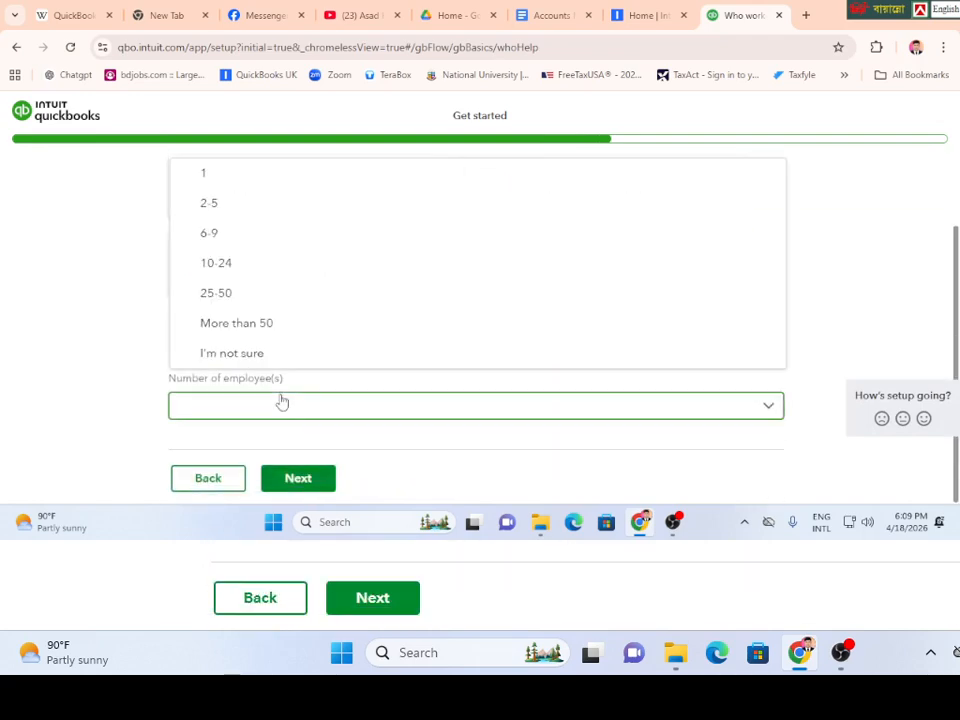
left_click(216, 233)
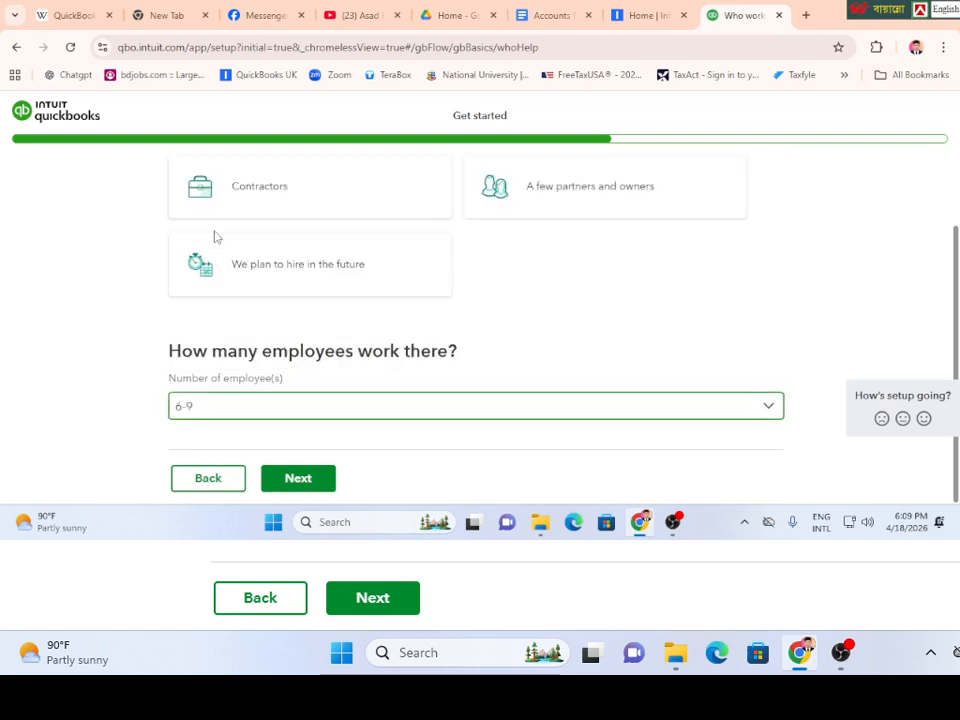
left_click(297, 483)
- Select all eight things to do in QuickBooks, from Manage VAT and Send & track invoices to Track hours and Track retail sales
scroll(401, 397, "up", 3)
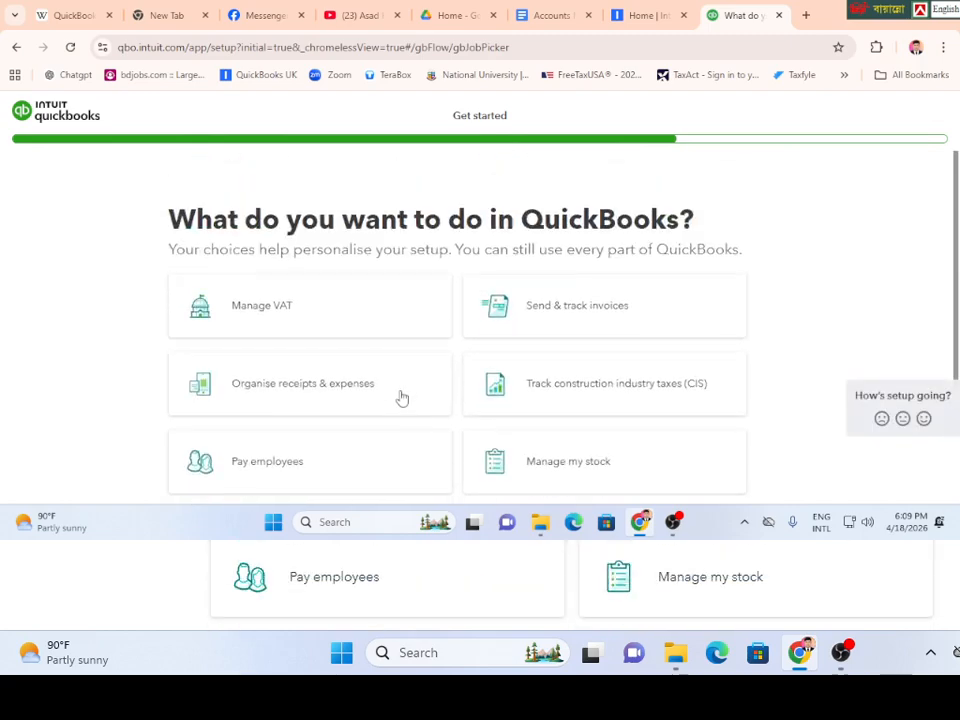
scroll(586, 330, "down", 1)
left_click(276, 180)
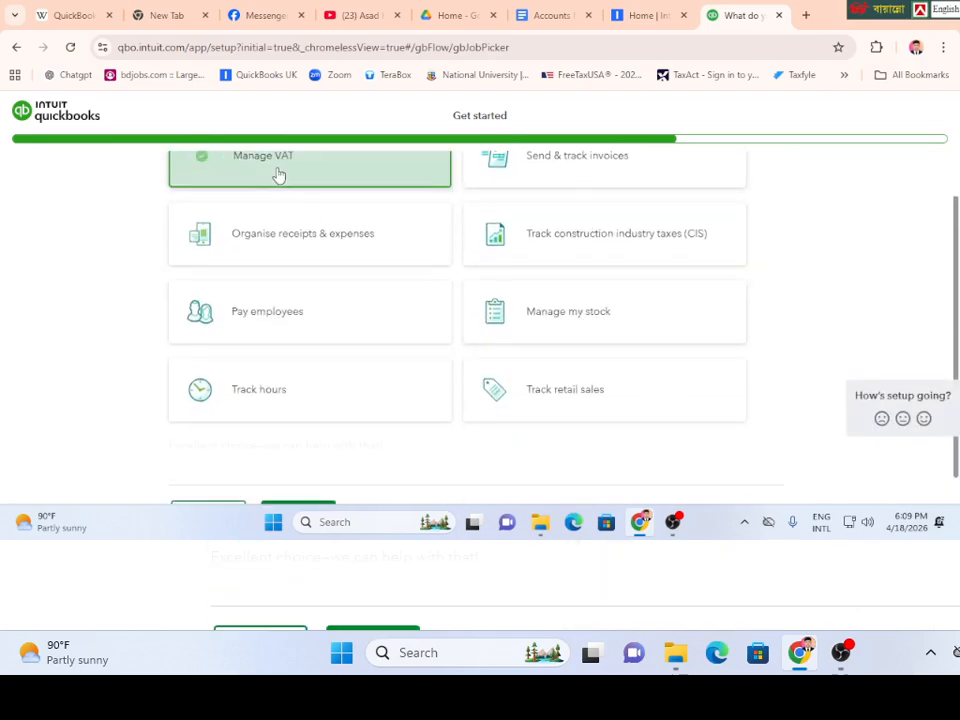
left_click(568, 178)
left_click(570, 248)
left_click(300, 257)
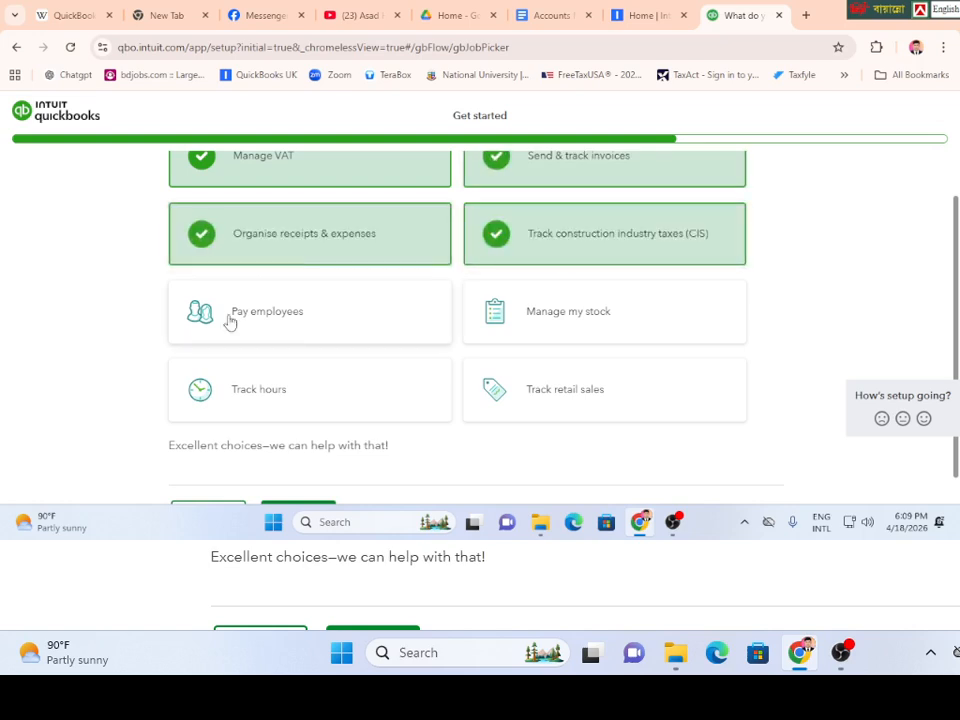
left_click(229, 321)
left_click(591, 311)
left_click(333, 404)
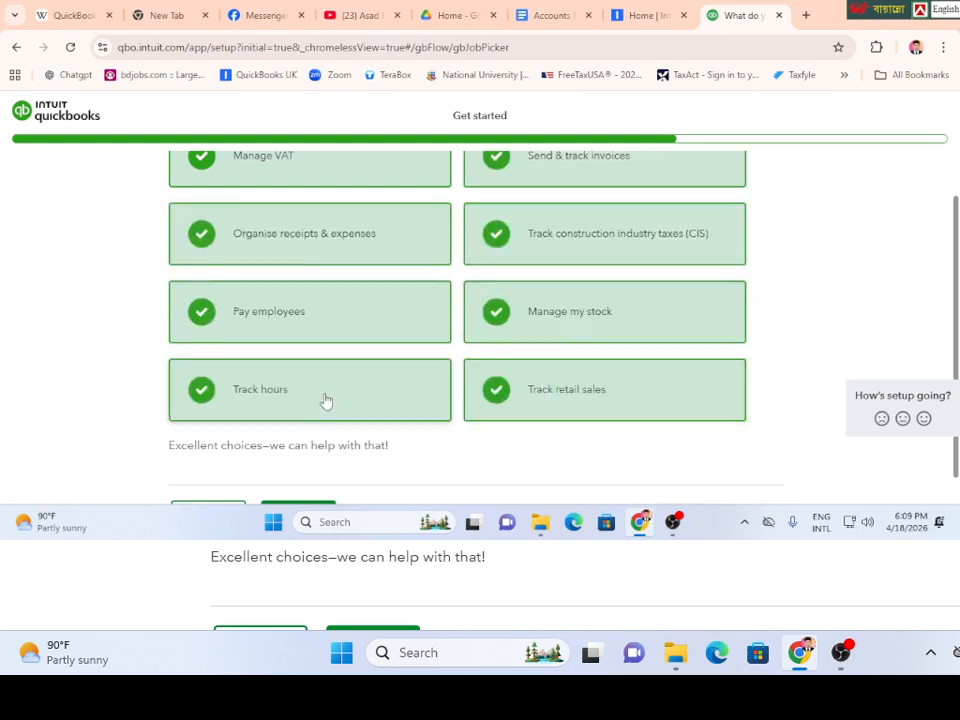
- Submit the selected list of things to do, and submit Get ready to invoice as what to do first
scroll(320, 420, "down", 1)
left_click(306, 480)
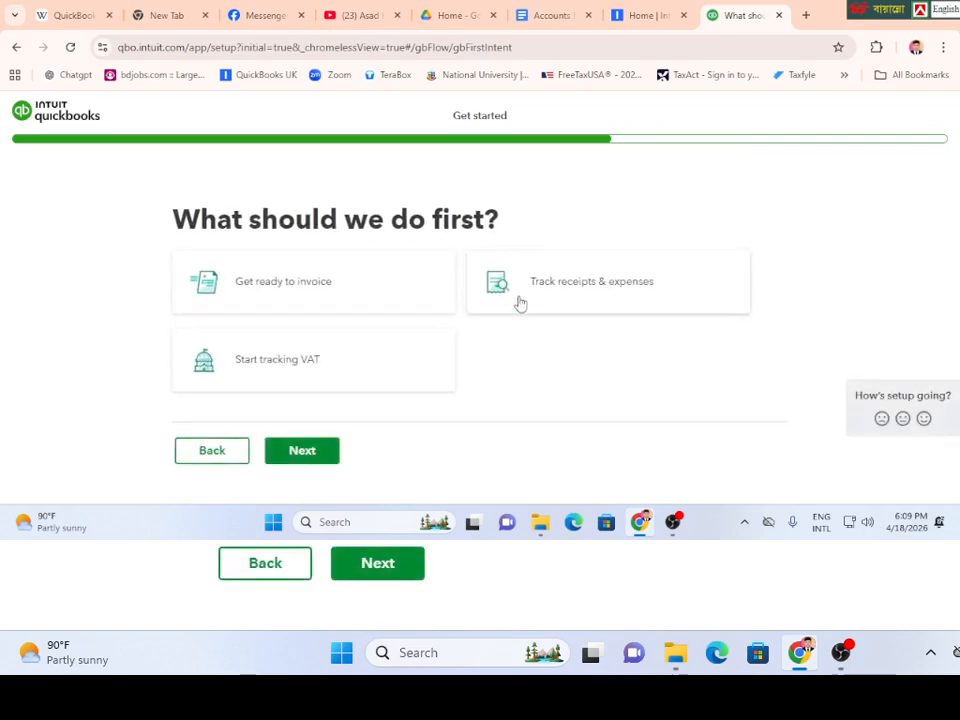
left_click(293, 291)
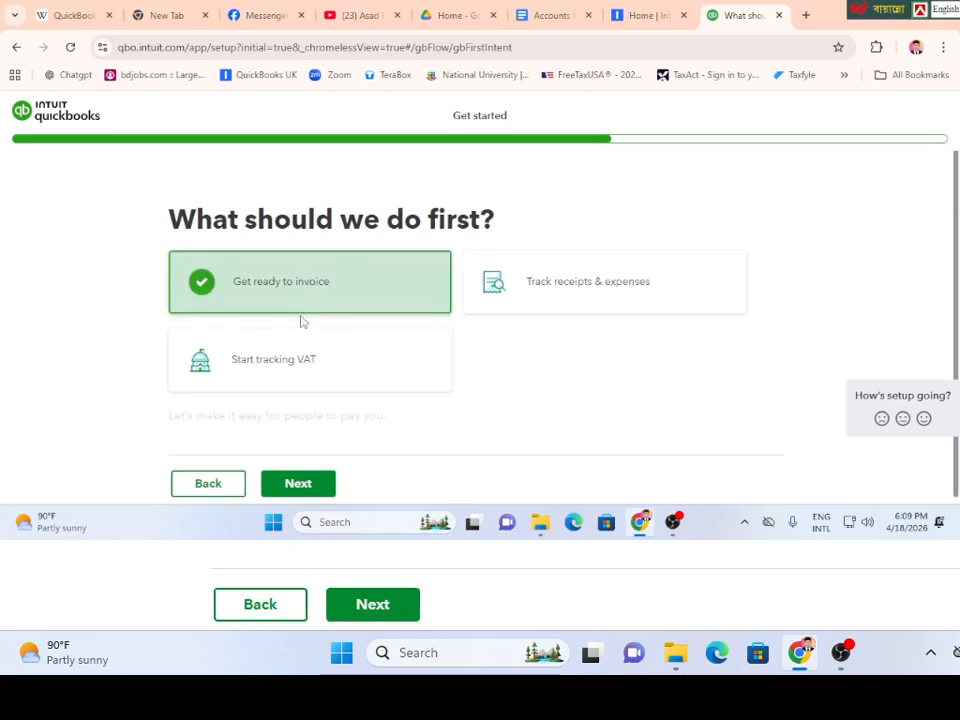
left_click(300, 488)
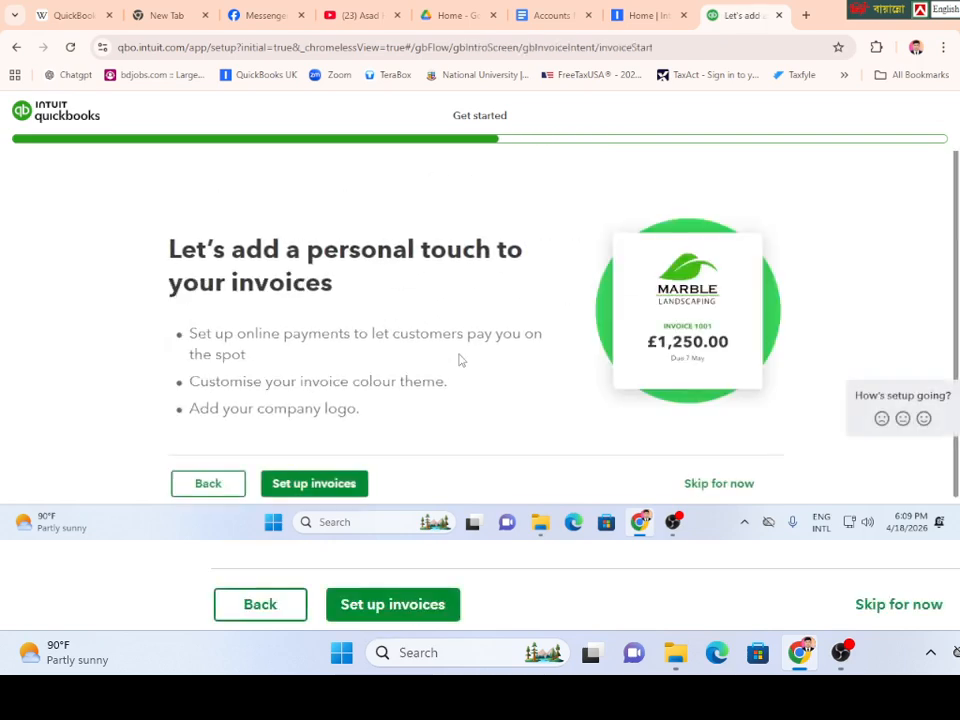
- Skip the invoice personalisation for now, and submit No thanks for letting customers pay right from invoices
left_click(713, 482)
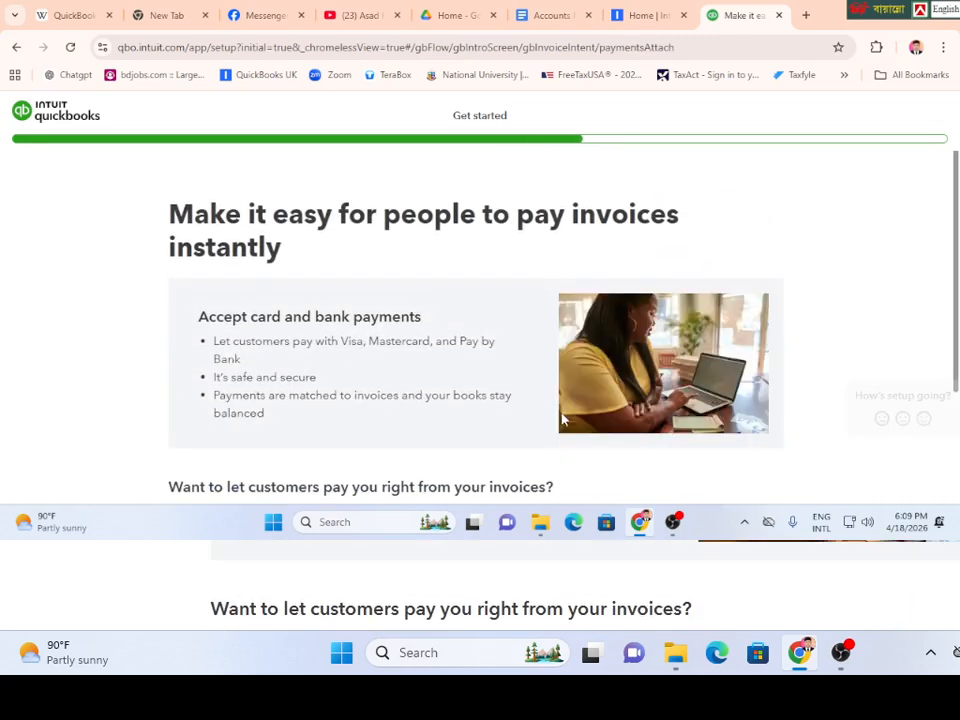
scroll(562, 413, "down", 3)
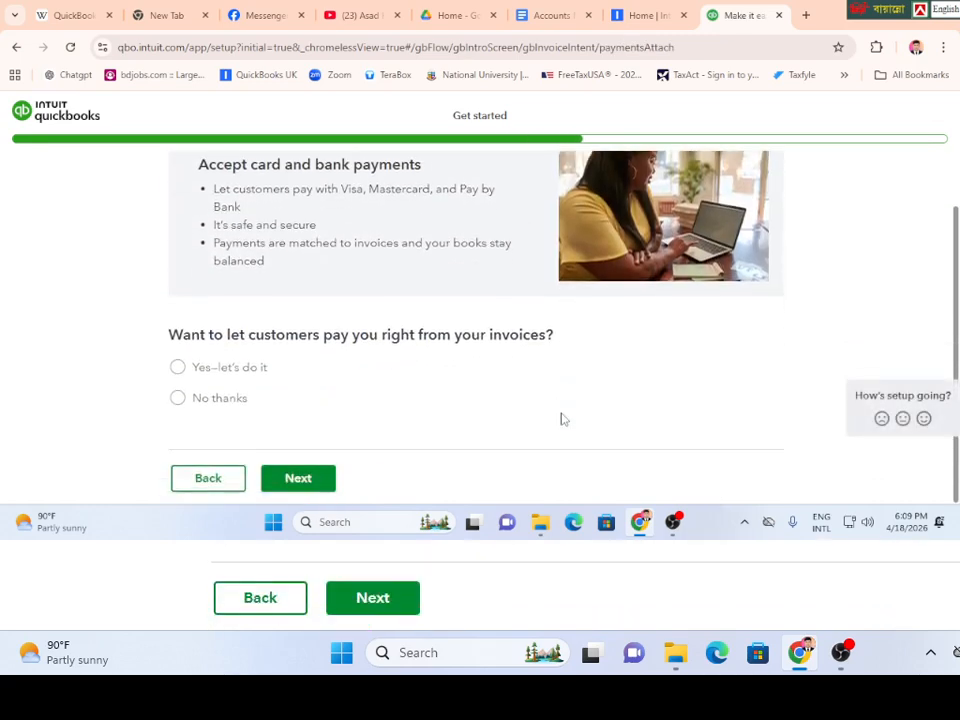
left_click(178, 398)
left_click(301, 480)
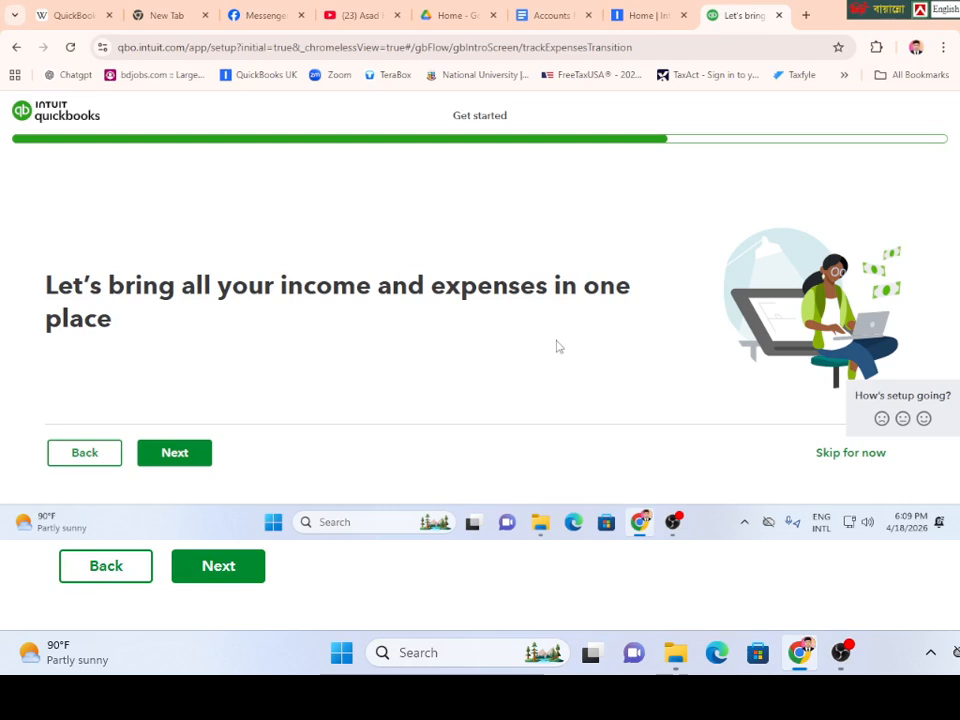
- Skip linking bank accounts for now, and submit I save paper receipts as the way receipts are tracked
left_click(174, 453)
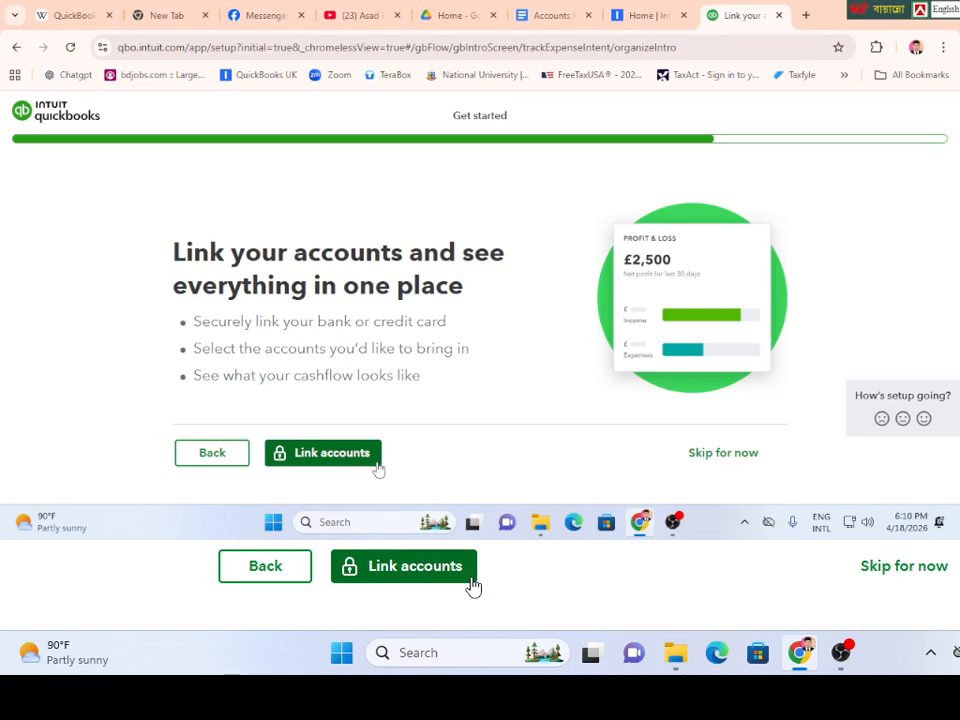
left_click(731, 460)
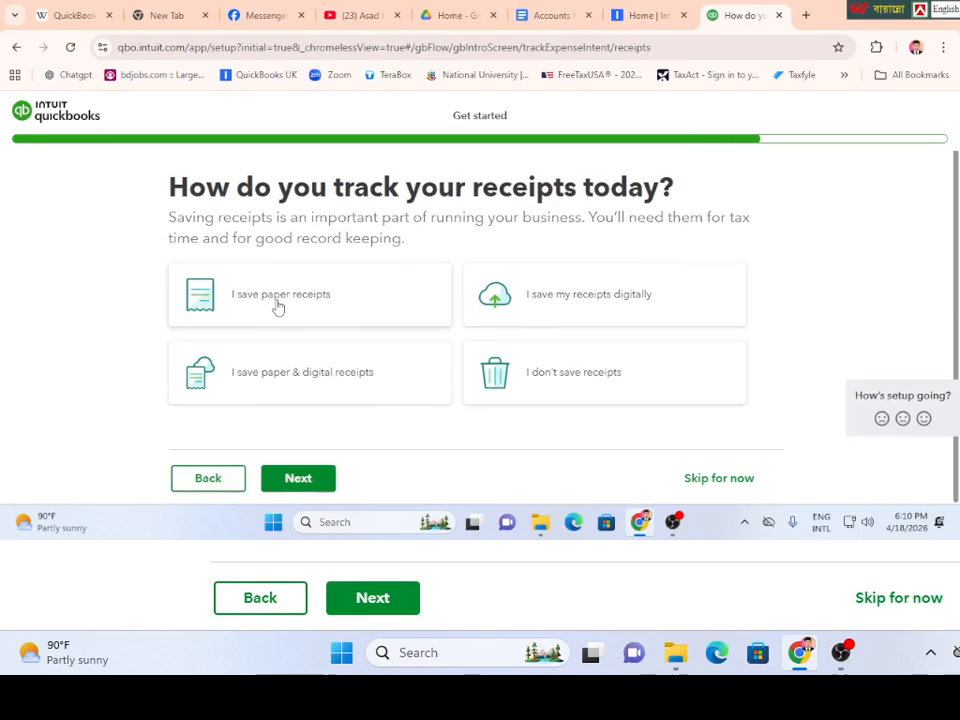
left_click(278, 300)
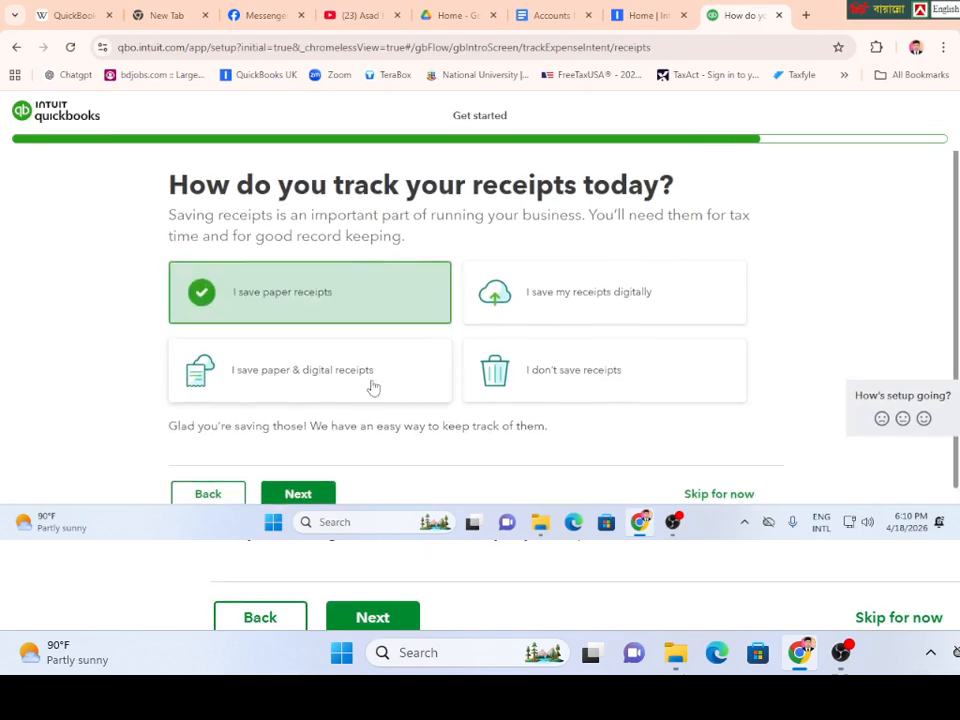
left_click(300, 478)
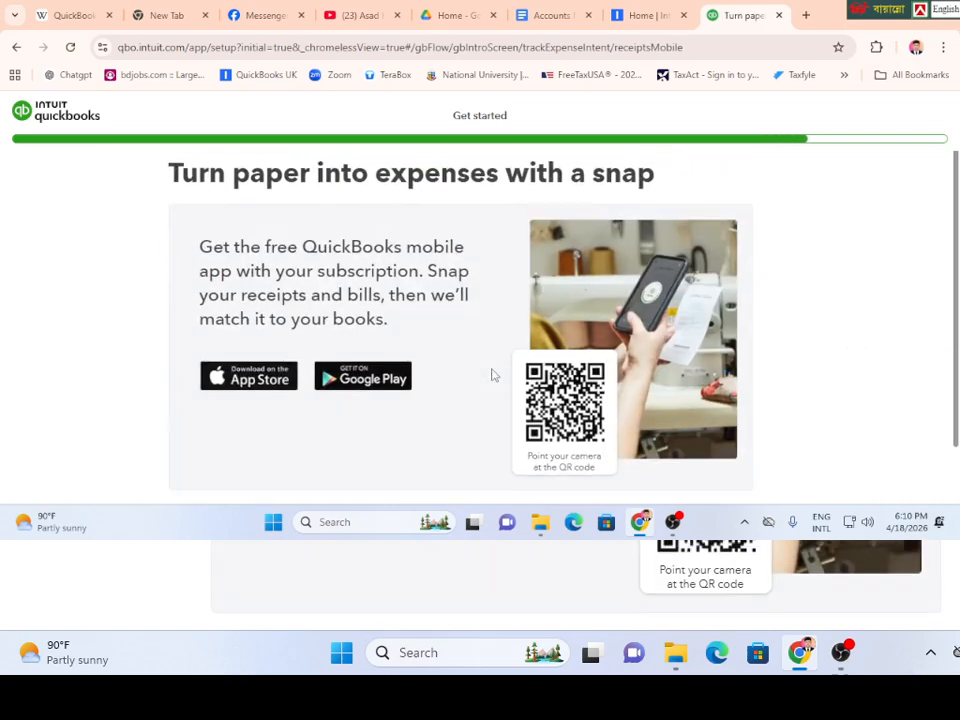
- Skip the mobile app offer, and submit Almost none for how much QuickBooks has been used
scroll(491, 375, "down", 1)
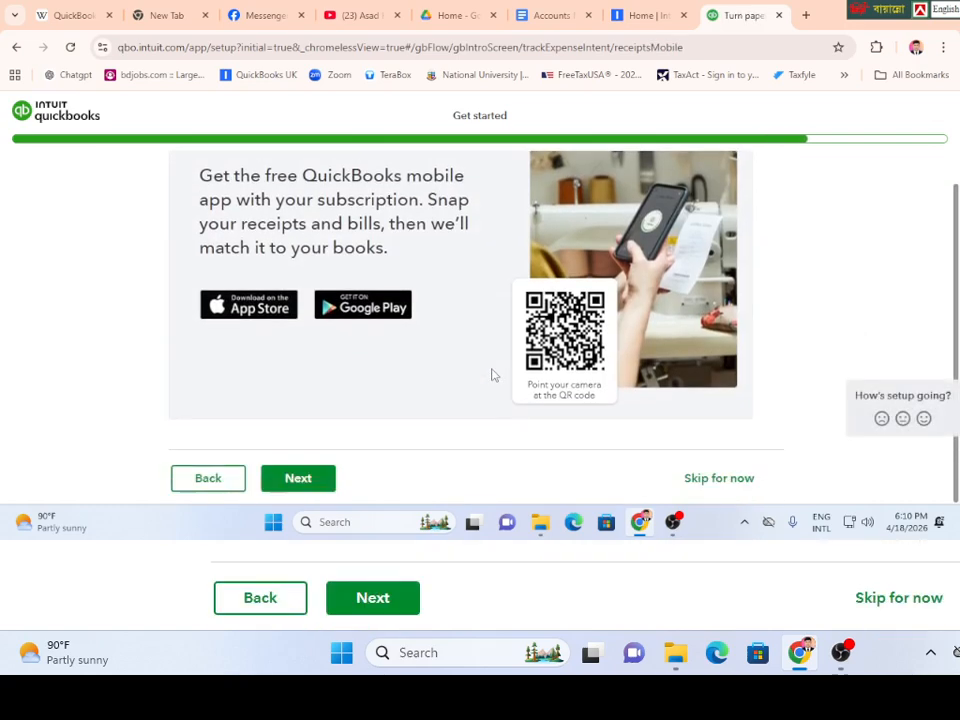
left_click(718, 482)
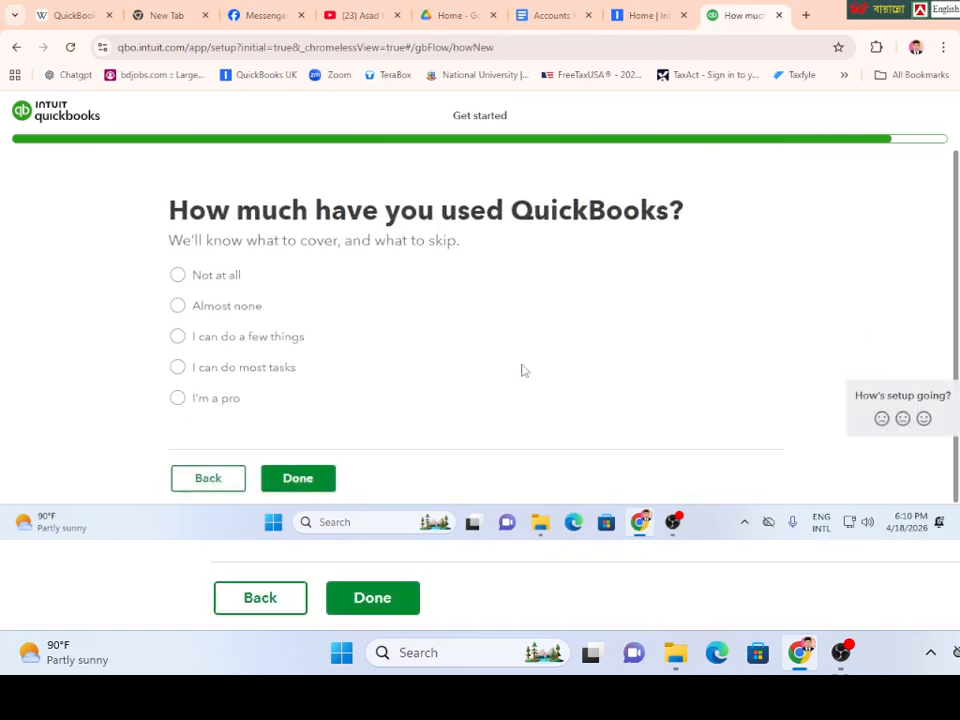
left_click(179, 312)
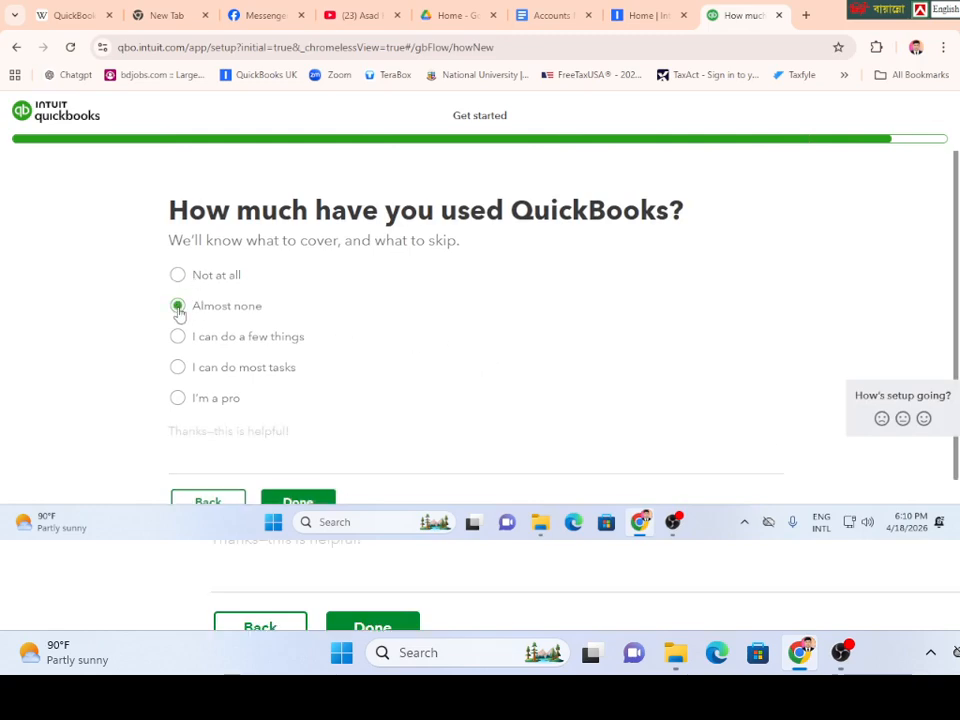
left_click(300, 482)
- Decline the onboarding call with Not right now, and finish the guided setup to open the company homepage
scroll(471, 369, "down", 3)
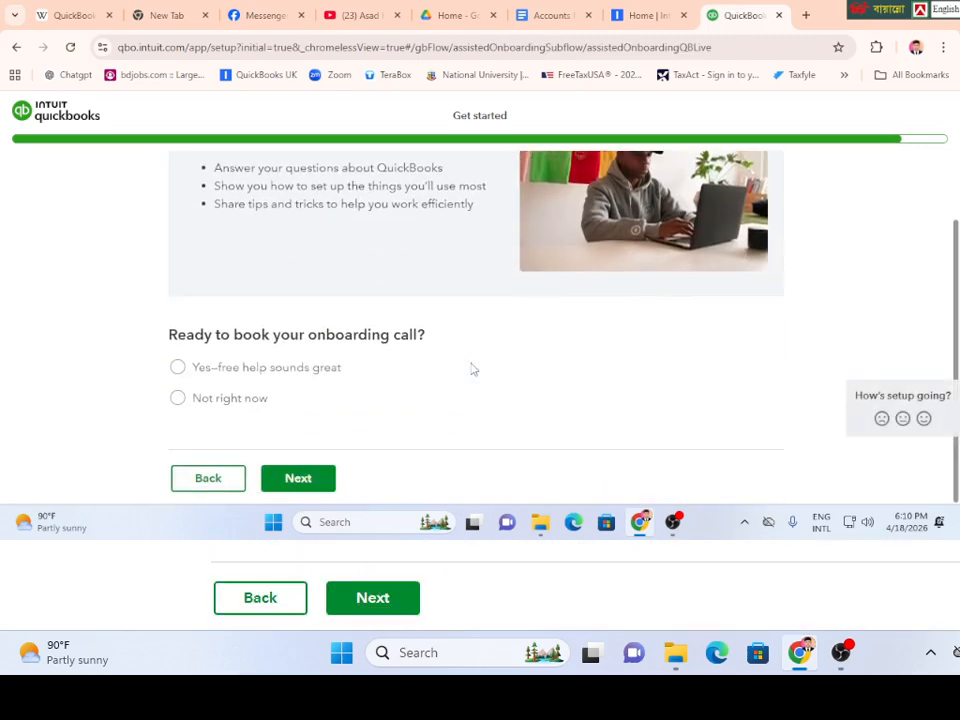
left_click(176, 399)
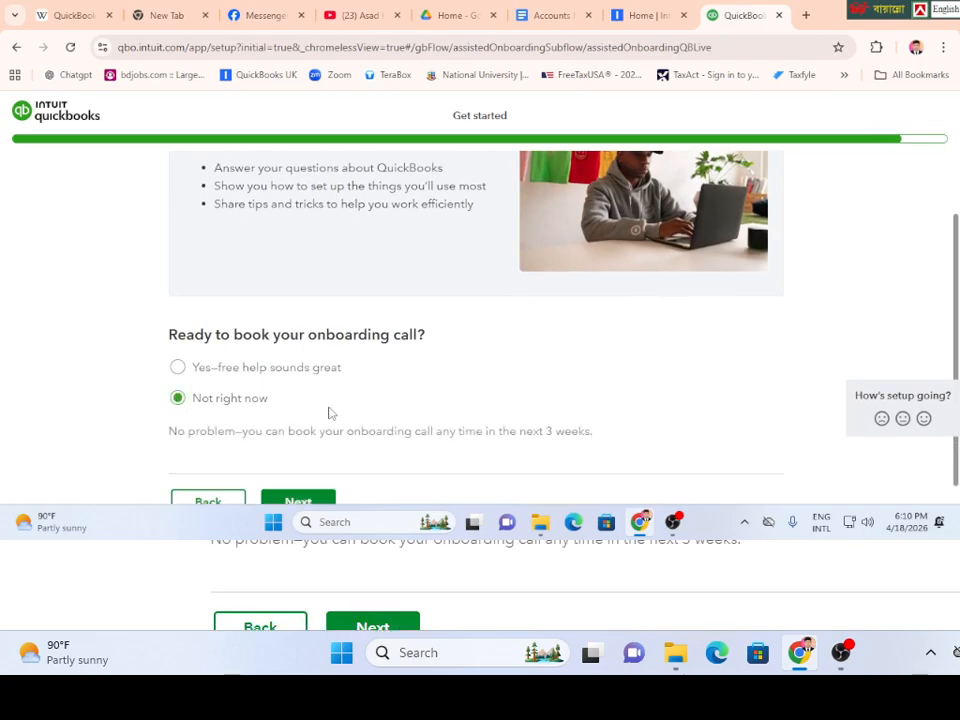
left_click(291, 482)
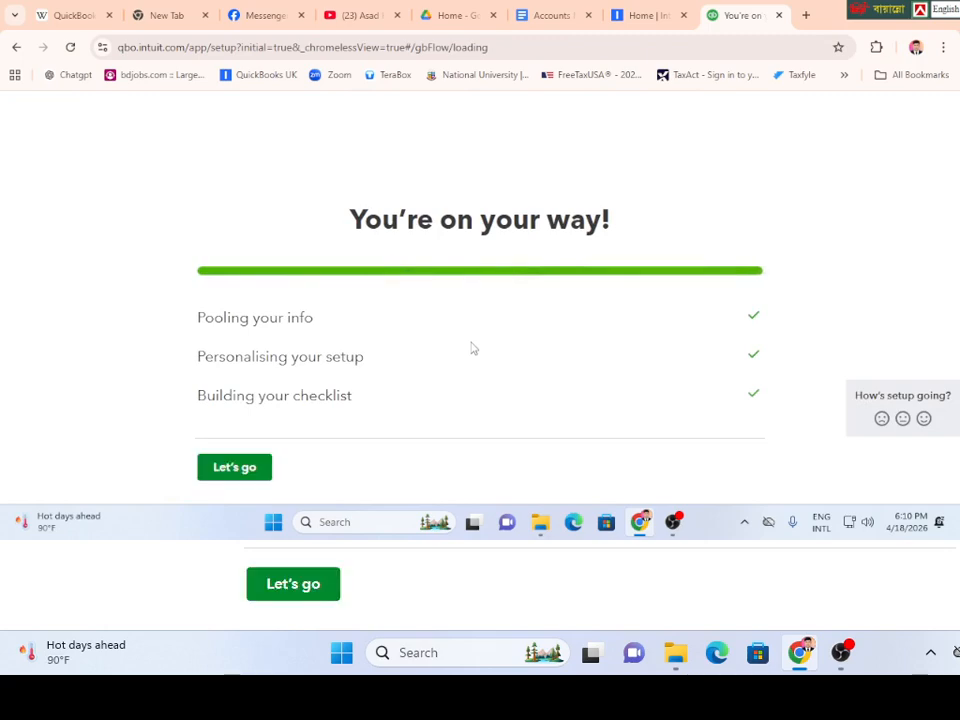
left_click(234, 474)
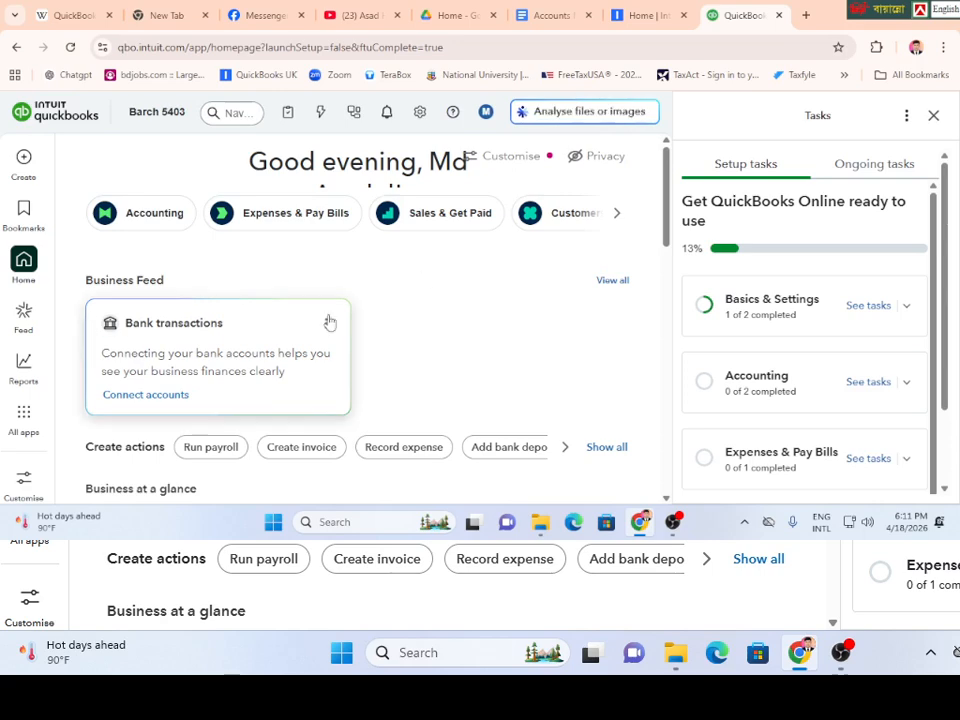
- Close the setup tasks and look through the whole company homepage
left_click(932, 115)
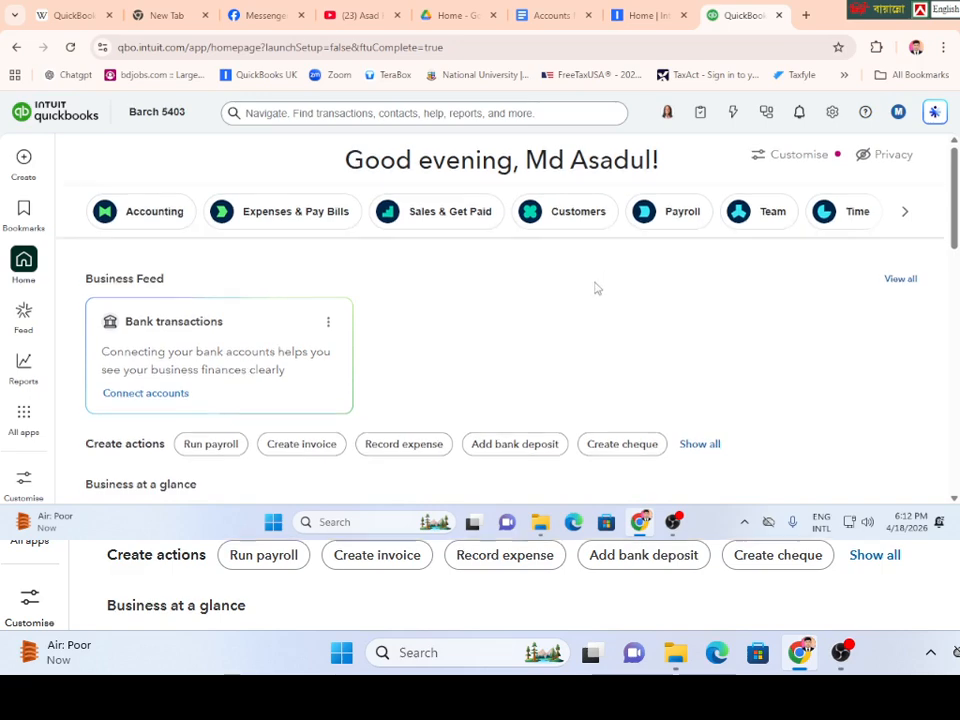
scroll(596, 287, "down", 10)
scroll(596, 287, "down", 3)
scroll(596, 287, "up", 15)
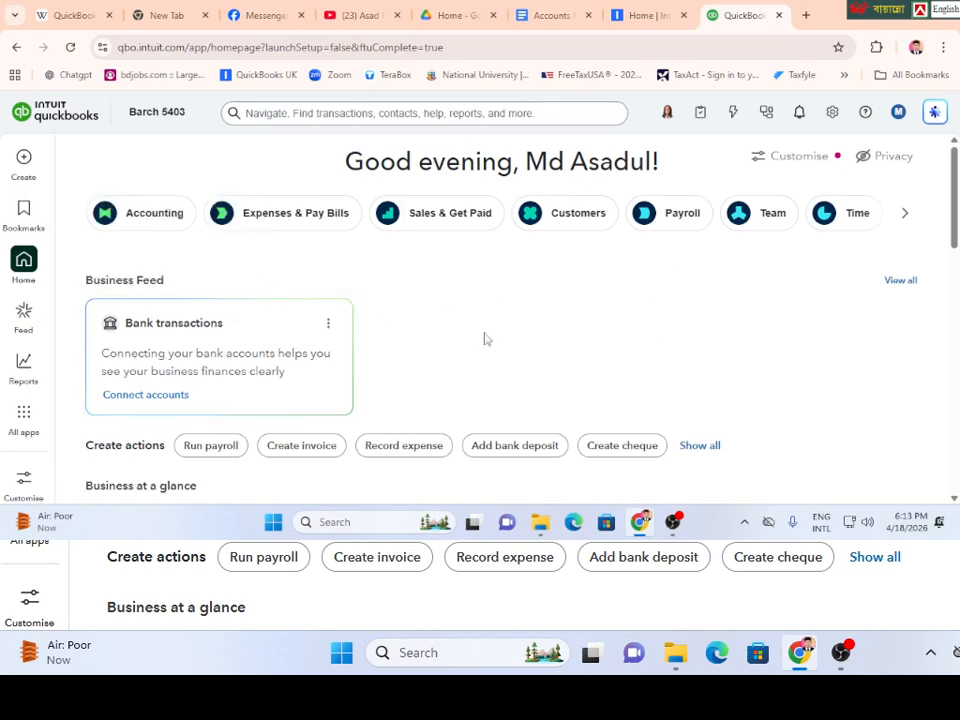
- Open the account and settings page and review the company info, legal info and customer contact info
left_click(832, 115)
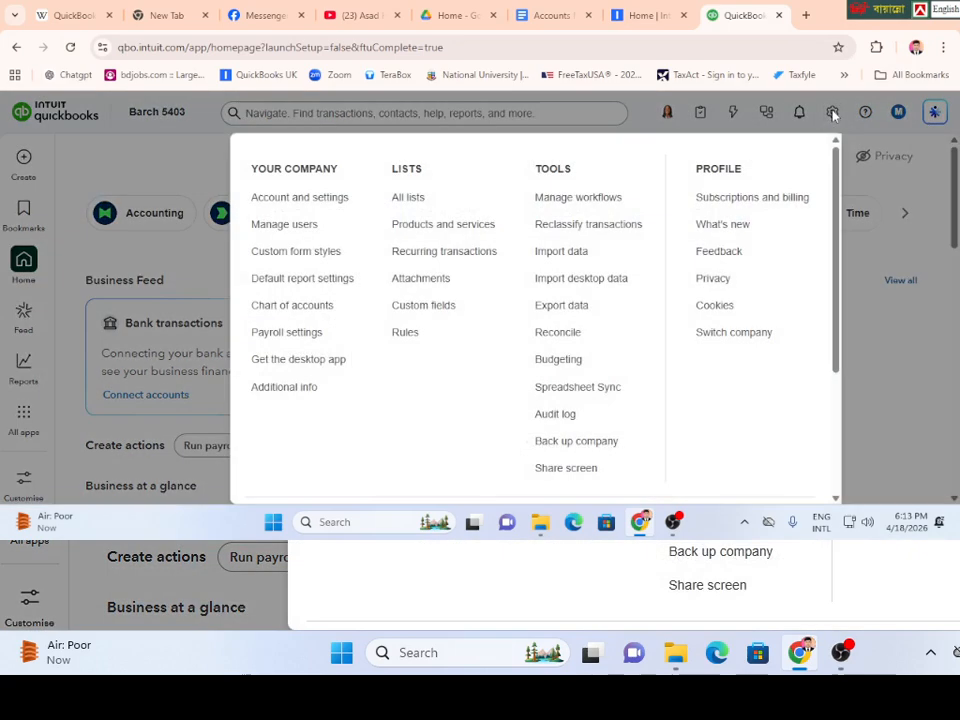
left_click(301, 200)
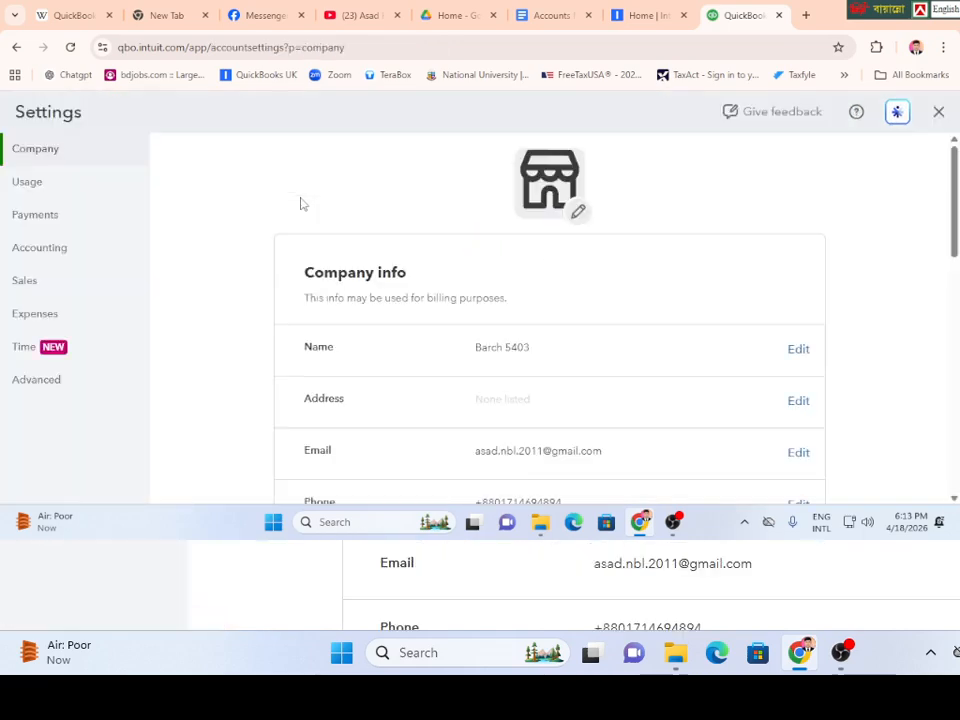
scroll(566, 280, "down", 3)
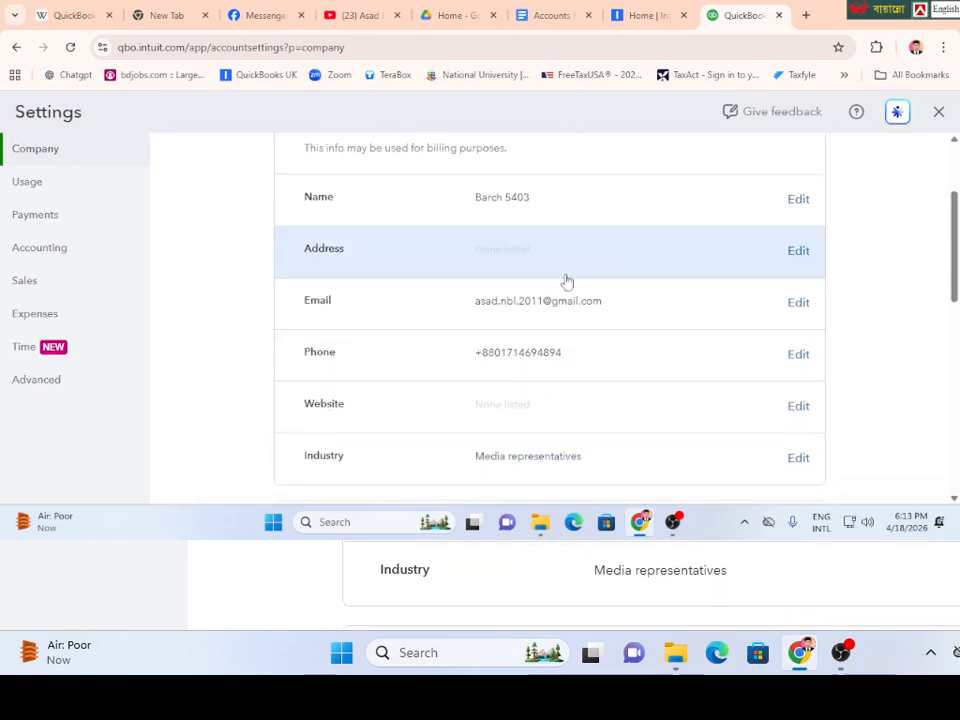
scroll(566, 280, "down", 3)
scroll(566, 280, "up", 3)
scroll(566, 281, "up", 1)
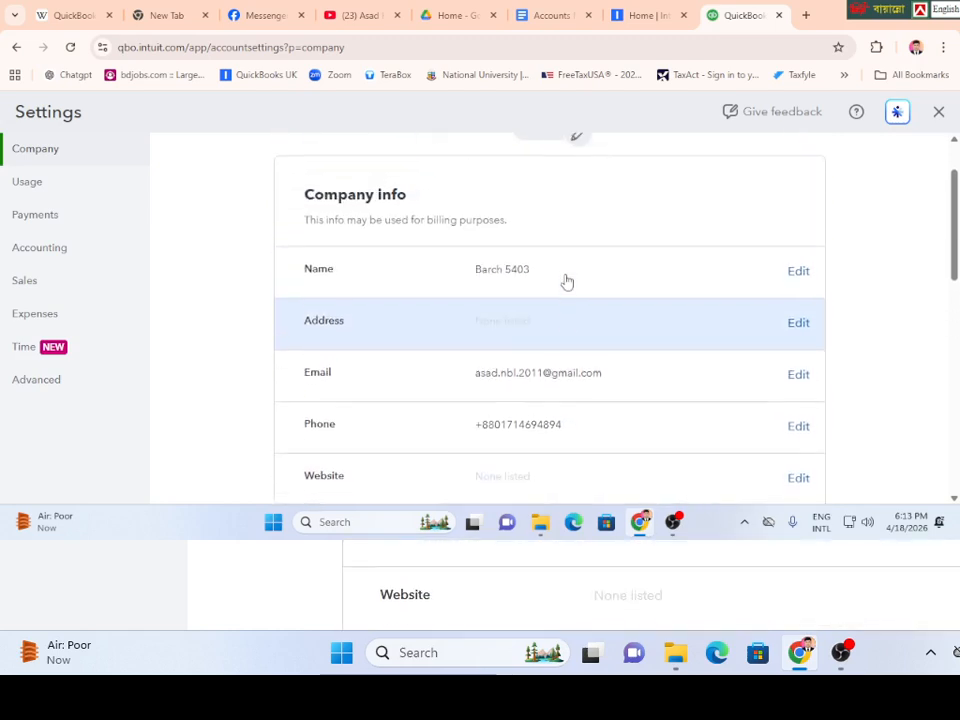
scroll(520, 265, "down", 6)
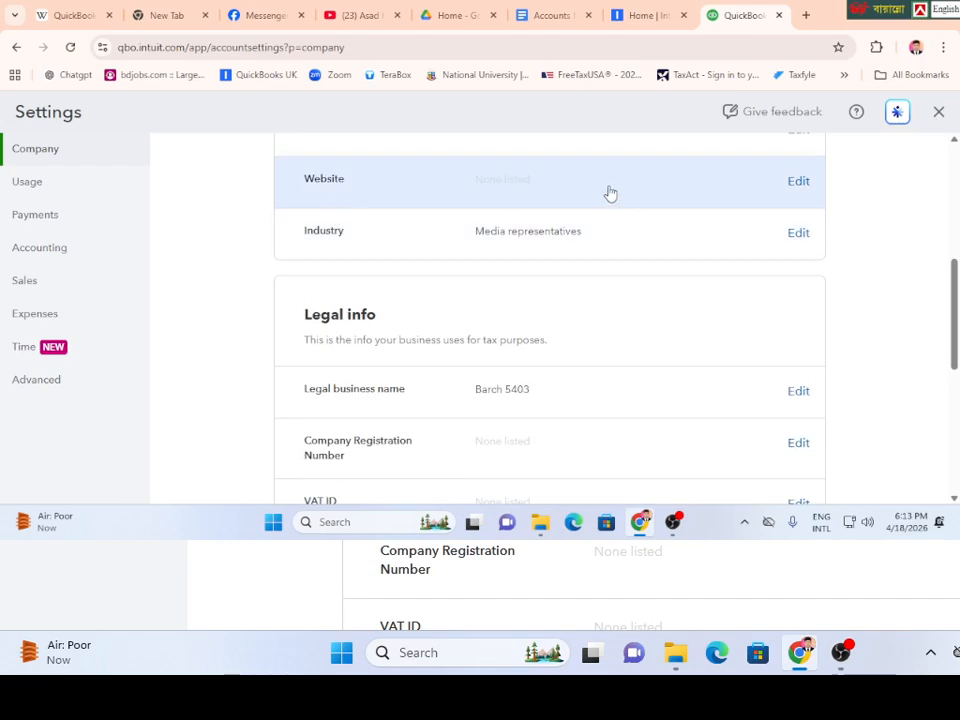
scroll(658, 311, "down", 3)
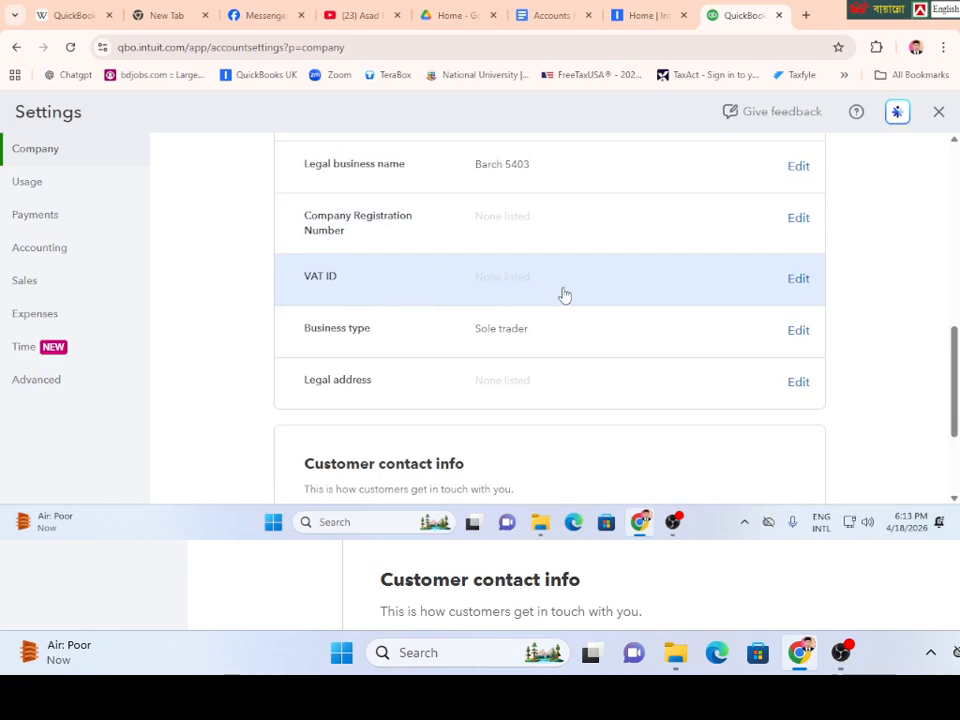
scroll(564, 294, "down", 2)
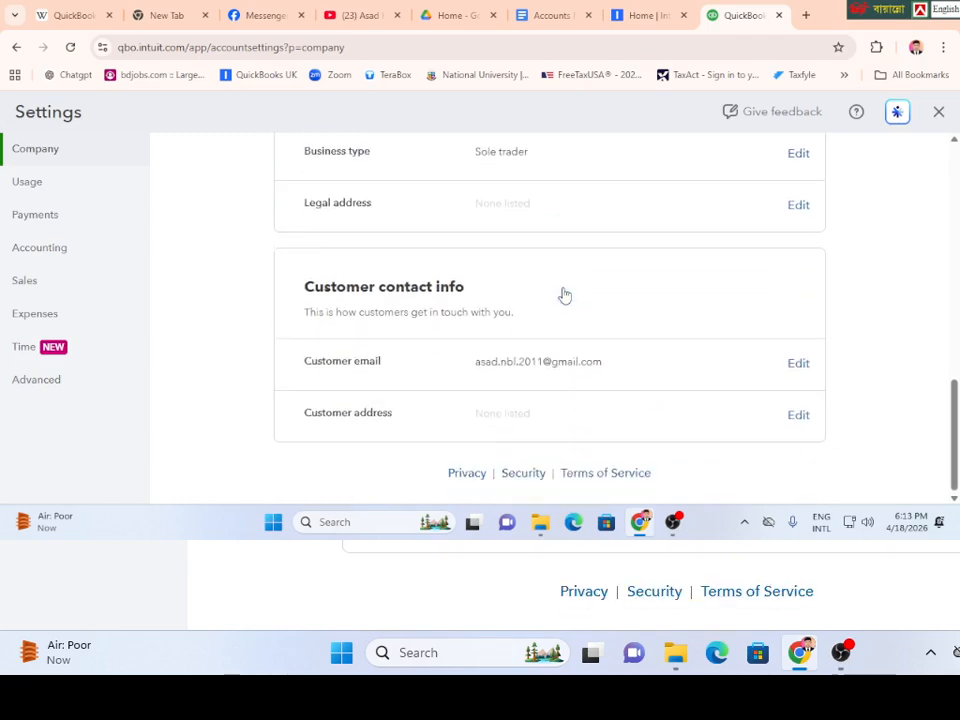
scroll(557, 365, "up", 5)
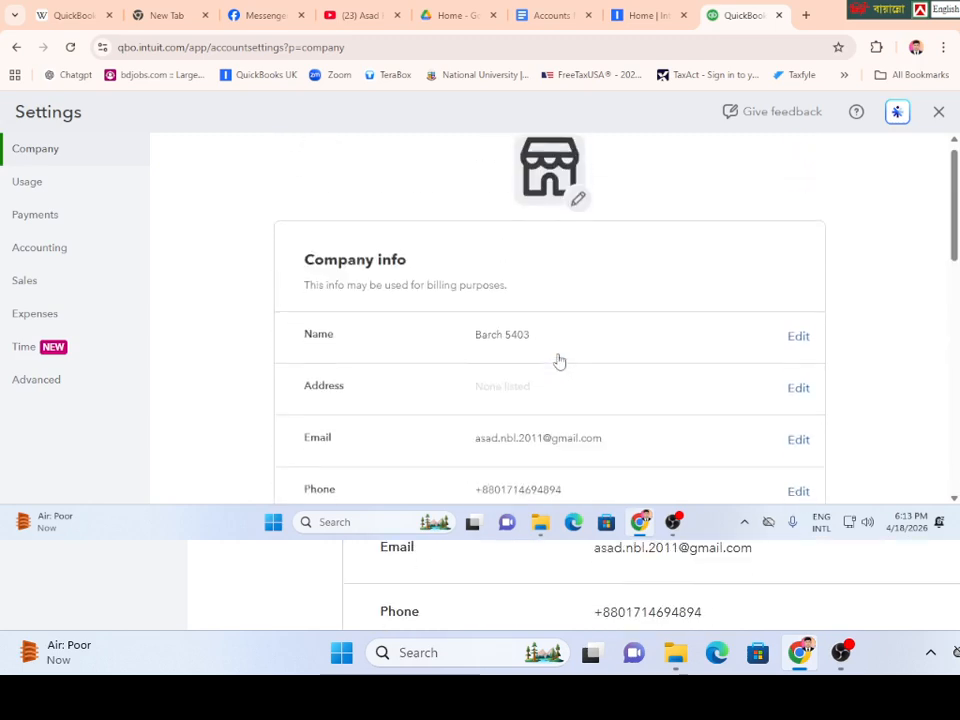
scroll(559, 361, "down", 2)
scroll(557, 360, "up", 2)
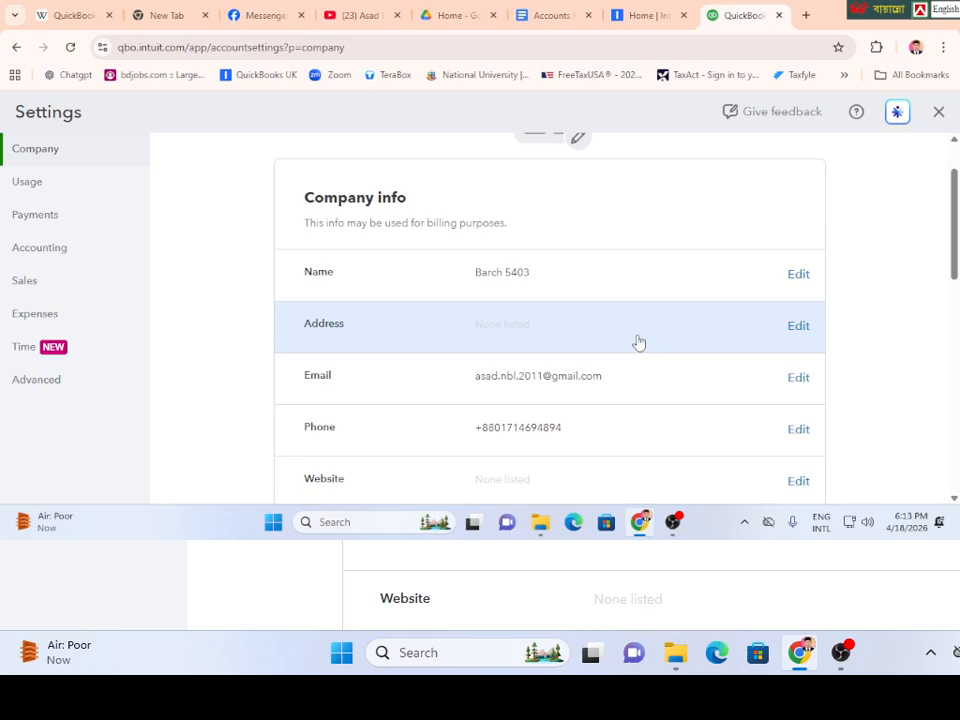
scroll(637, 342, "down", 3)
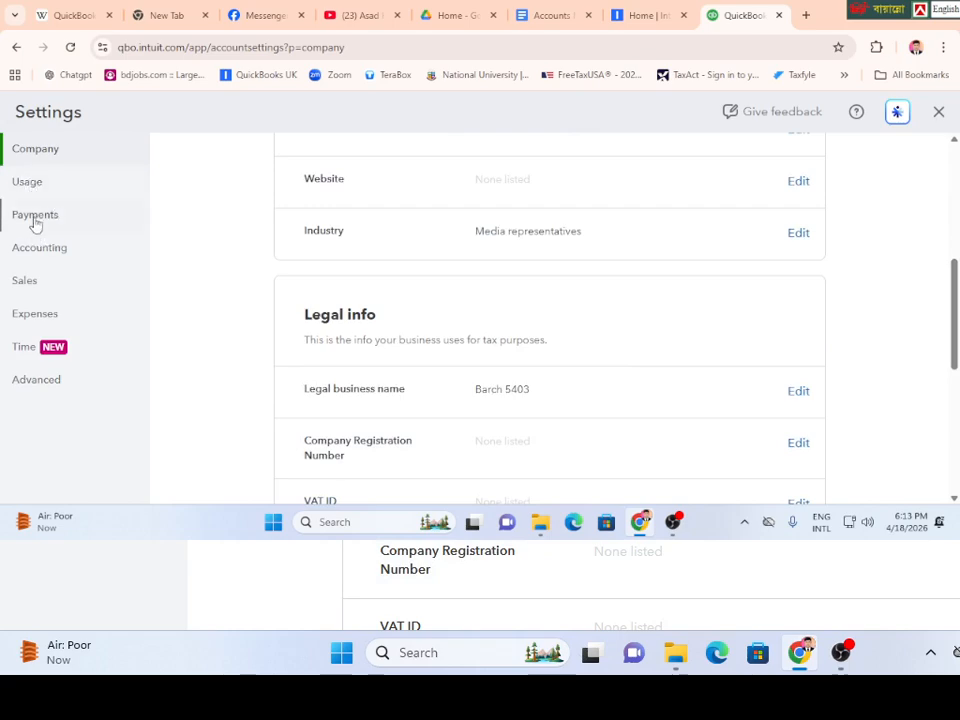
- Review the Payments and Accounting settings of the company
left_click(35, 218)
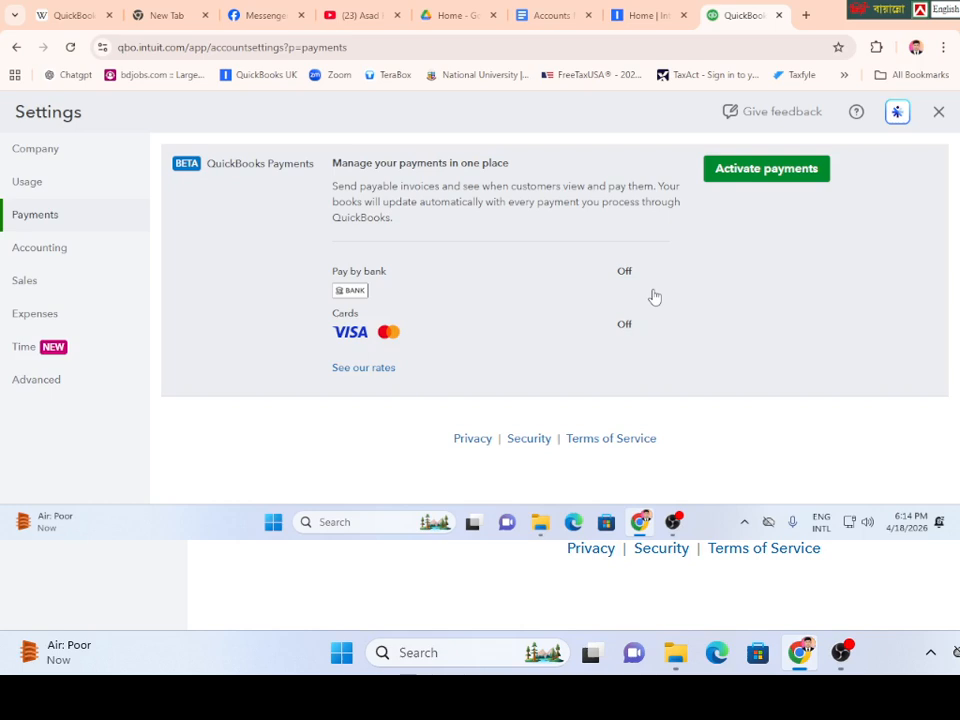
left_click(43, 250)
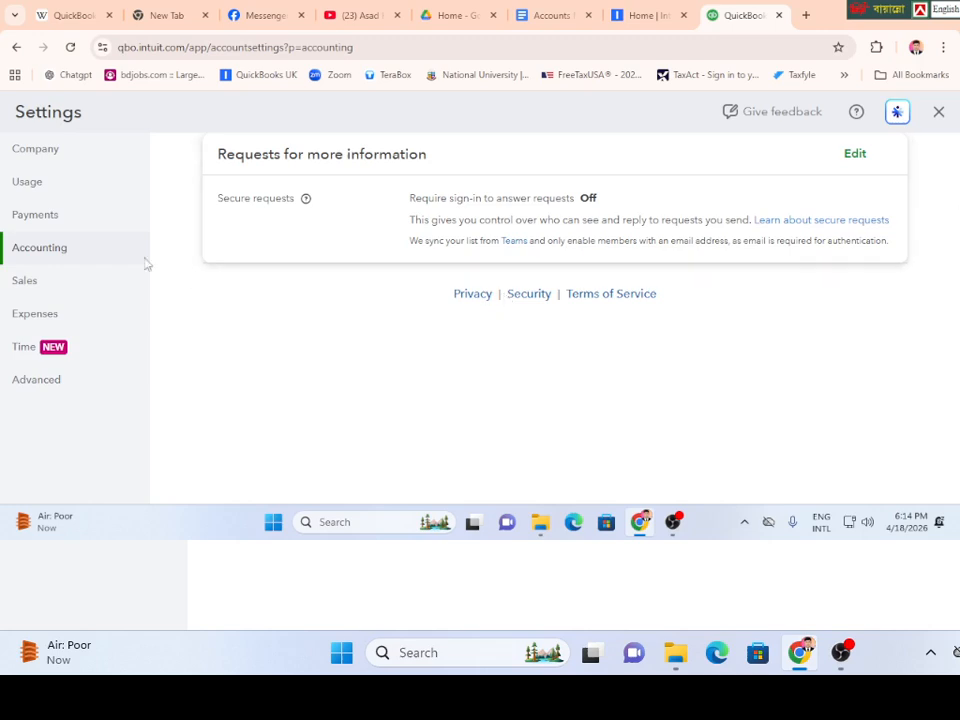
- Turn on Discount and Deposit in the Sales form content settings and save them
left_click(21, 283)
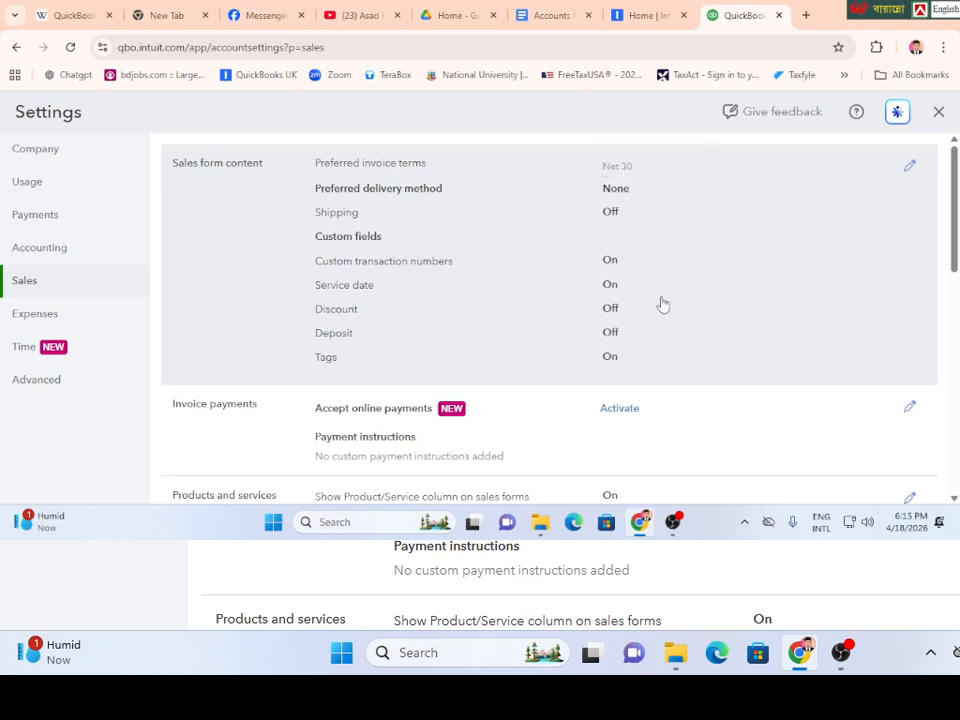
left_click(908, 170)
scroll(700, 273, "down", 1)
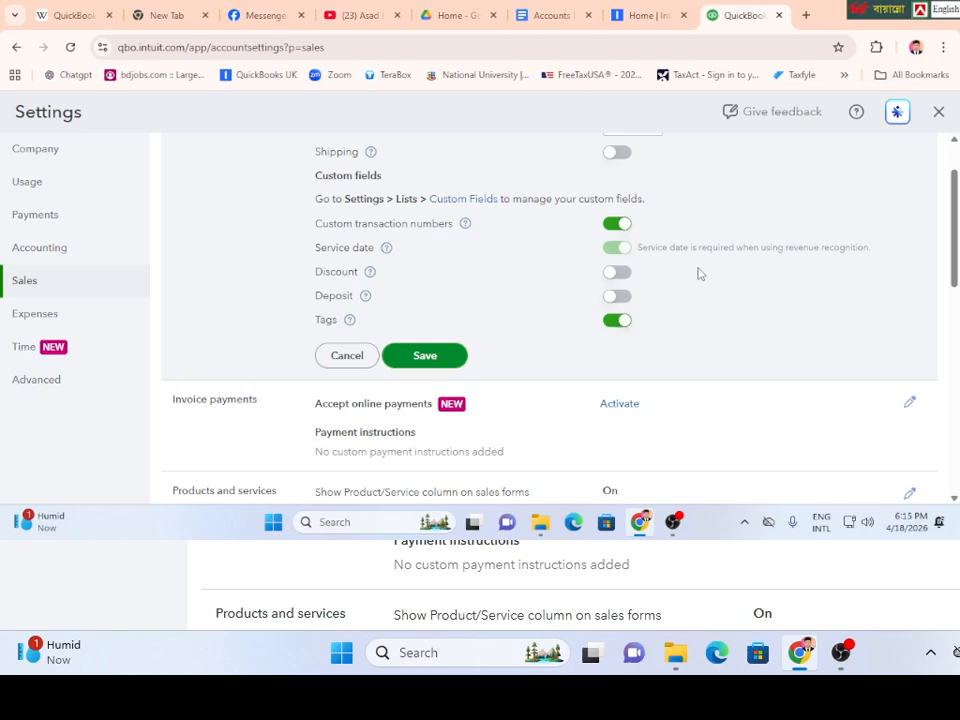
left_click(615, 273)
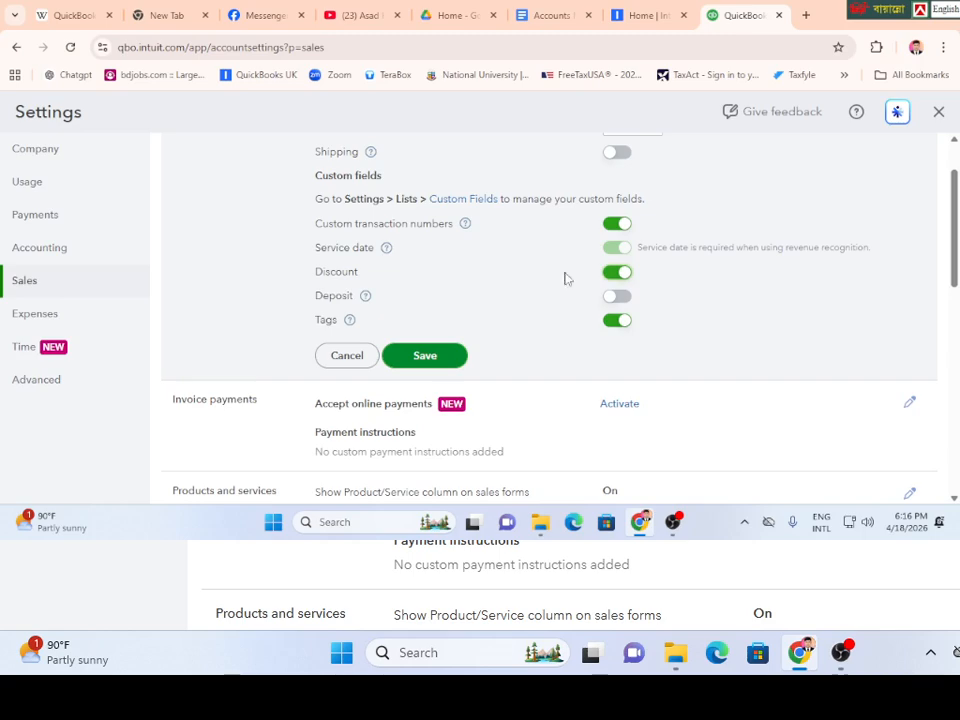
left_click(613, 299)
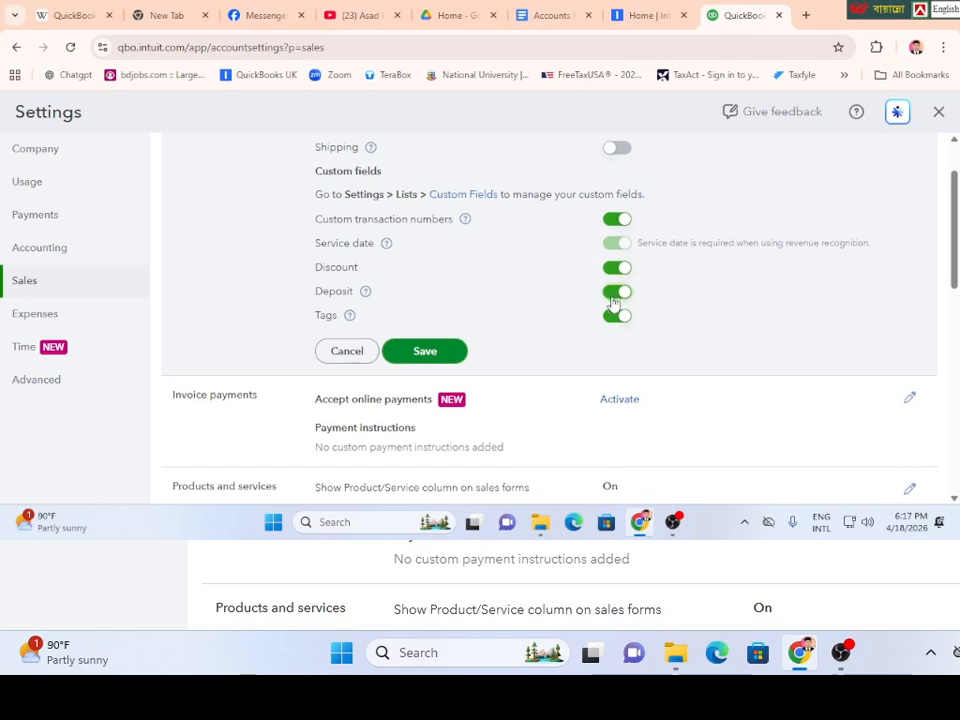
scroll(613, 302, "down", 1)
scroll(625, 267, "down", 2)
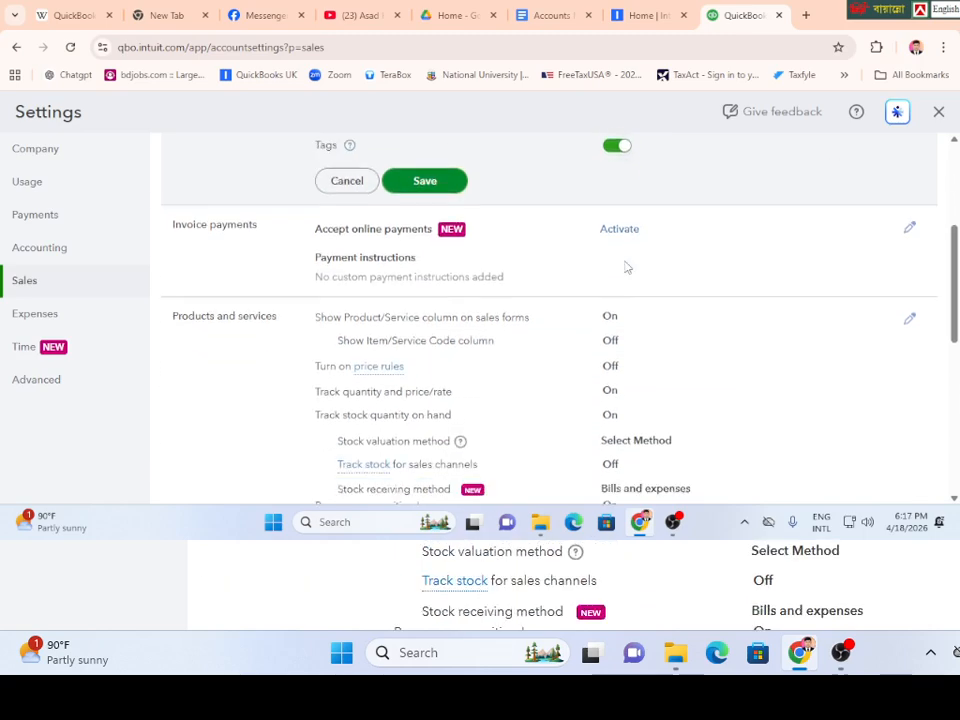
scroll(625, 267, "down", 1)
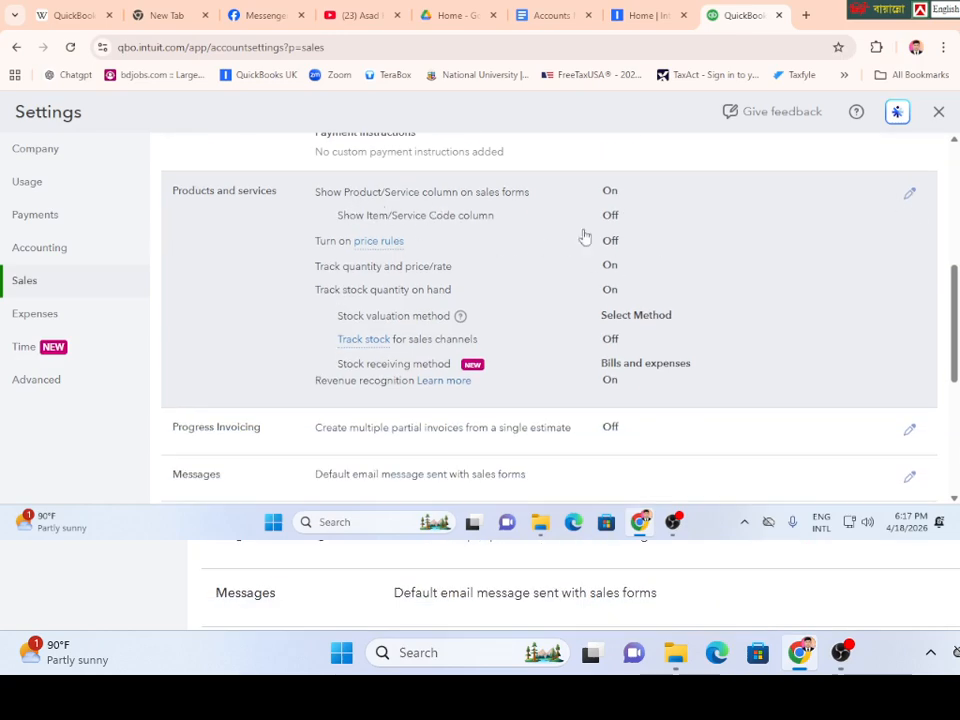
scroll(540, 236, "up", 3)
left_click(425, 284)
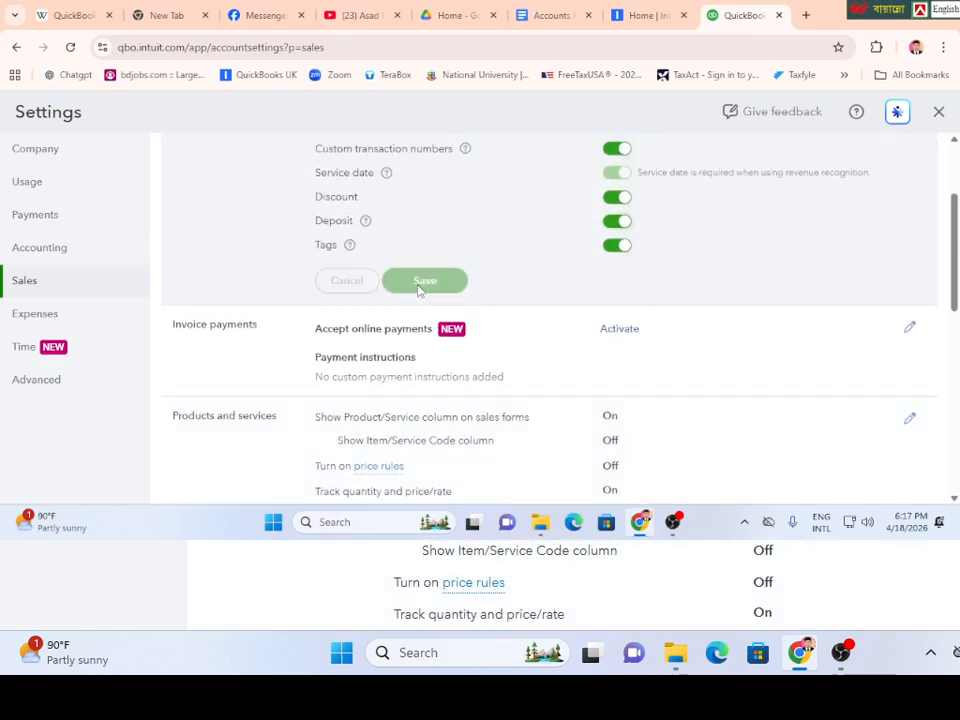
- Turn on Show Item/Service Code column in the Products and services sales settings and save them
scroll(420, 290, "down", 2)
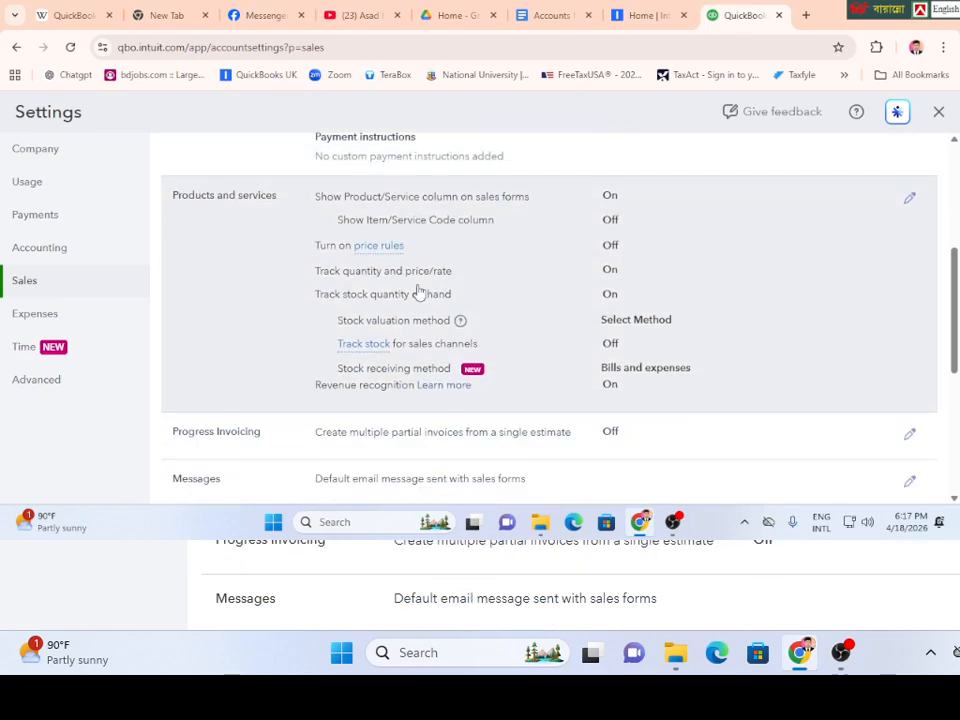
scroll(419, 289, "up", 1)
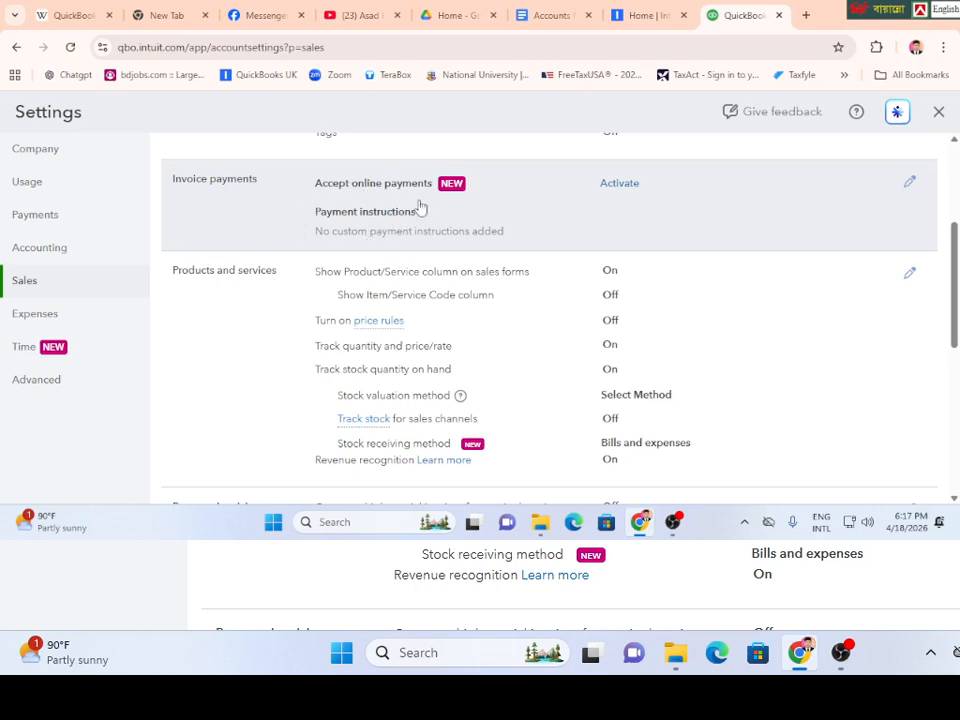
scroll(420, 207, "down", 2)
scroll(420, 210, "up", 1)
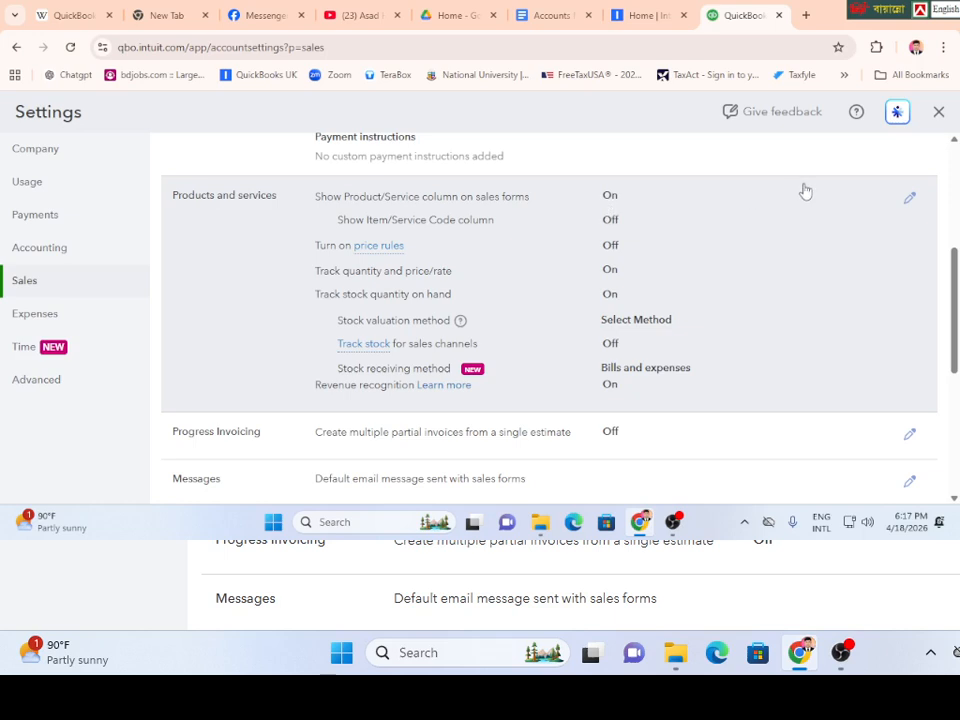
left_click(909, 201)
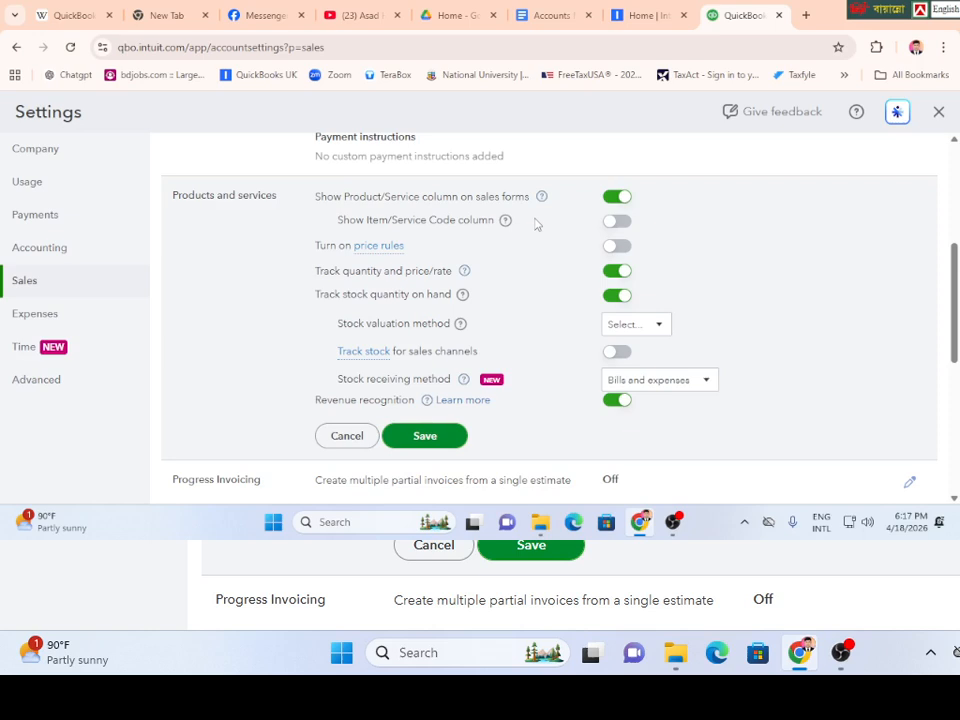
left_click(610, 224)
scroll(408, 306, "down", 1)
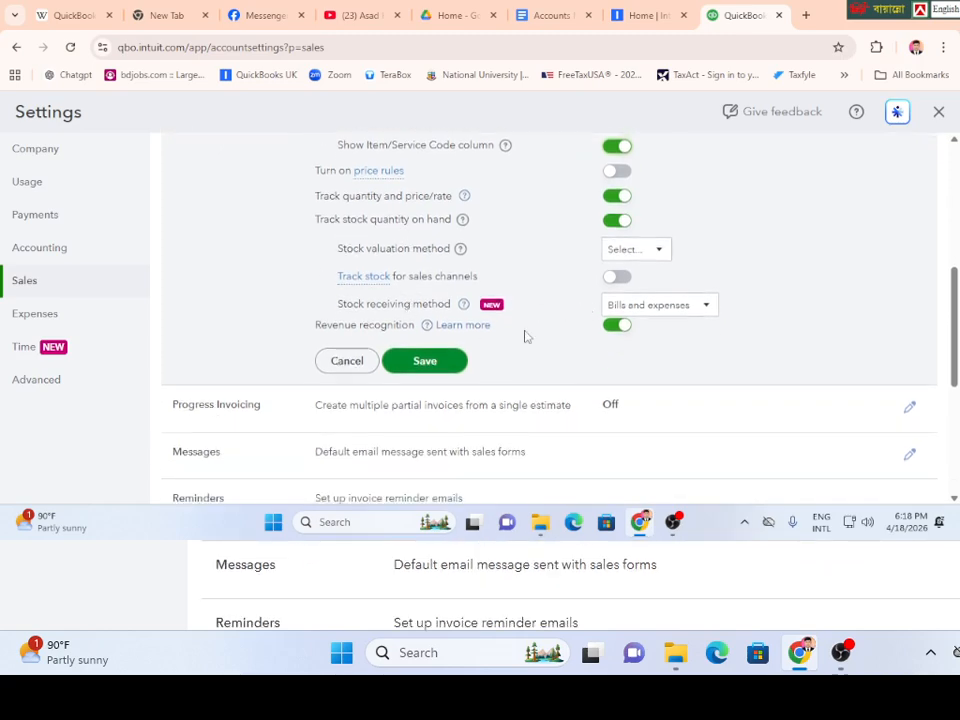
scroll(506, 338, "down", 2)
left_click(422, 212)
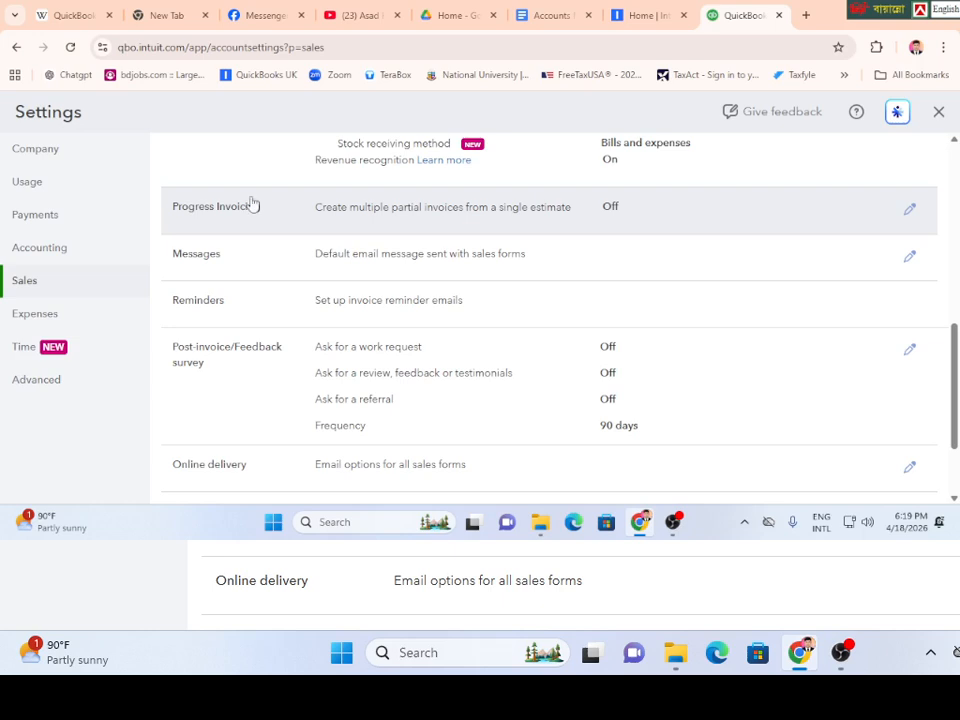
- Turn on Progress Invoicing to create multiple partial invoices from a single estimate, and save the setting
left_click(912, 214)
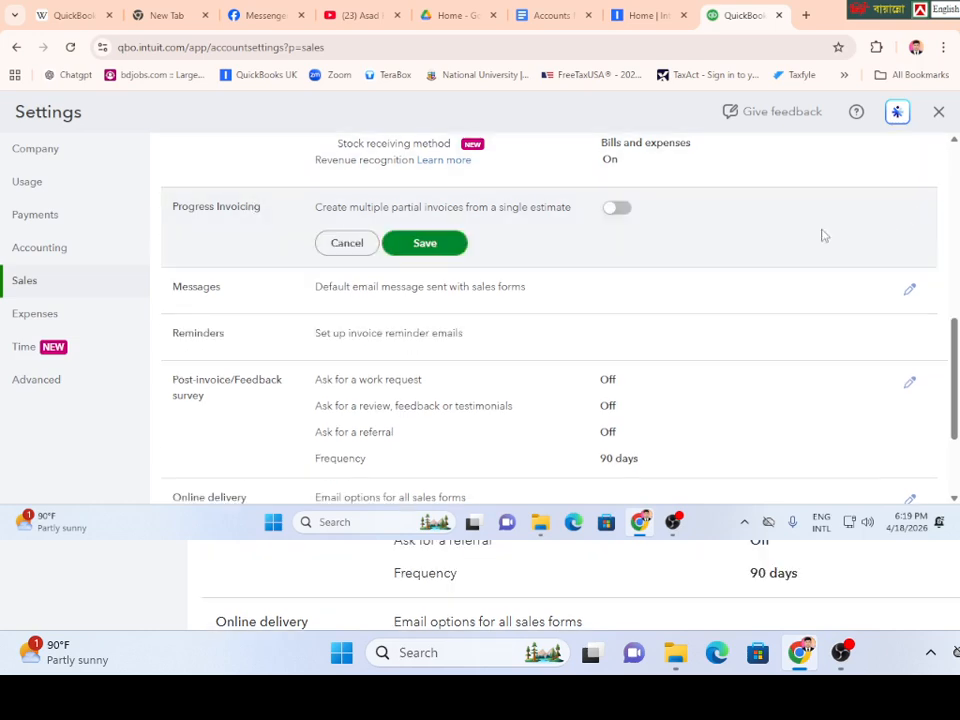
left_click(615, 210)
left_click(435, 243)
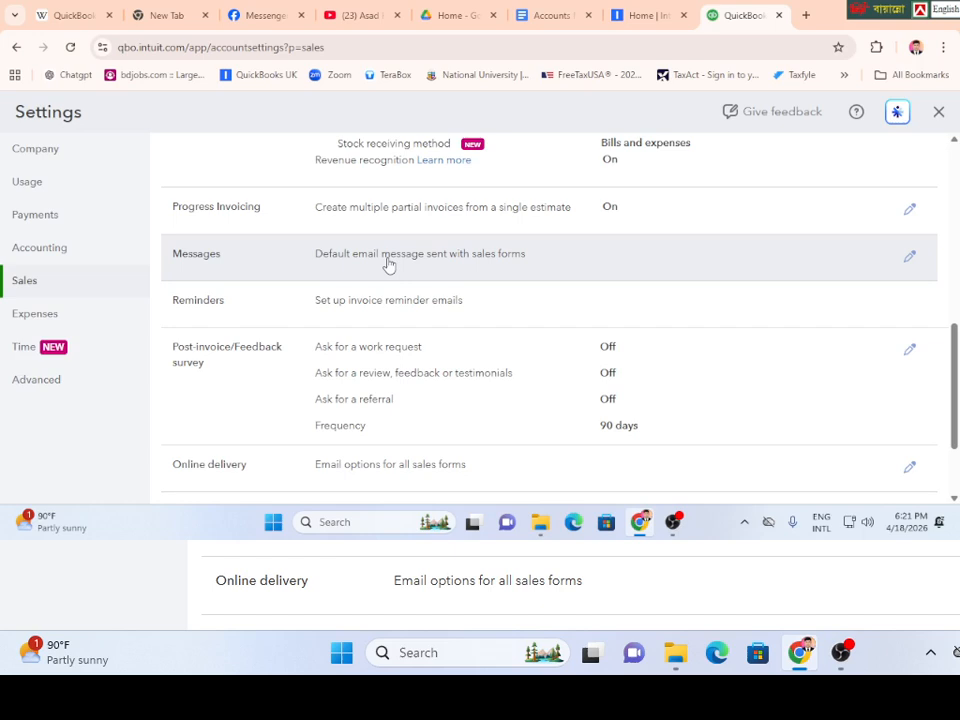
- Review all the Sales settings, from sales form content through products and services to online delivery and statements
scroll(531, 291, "down", 2)
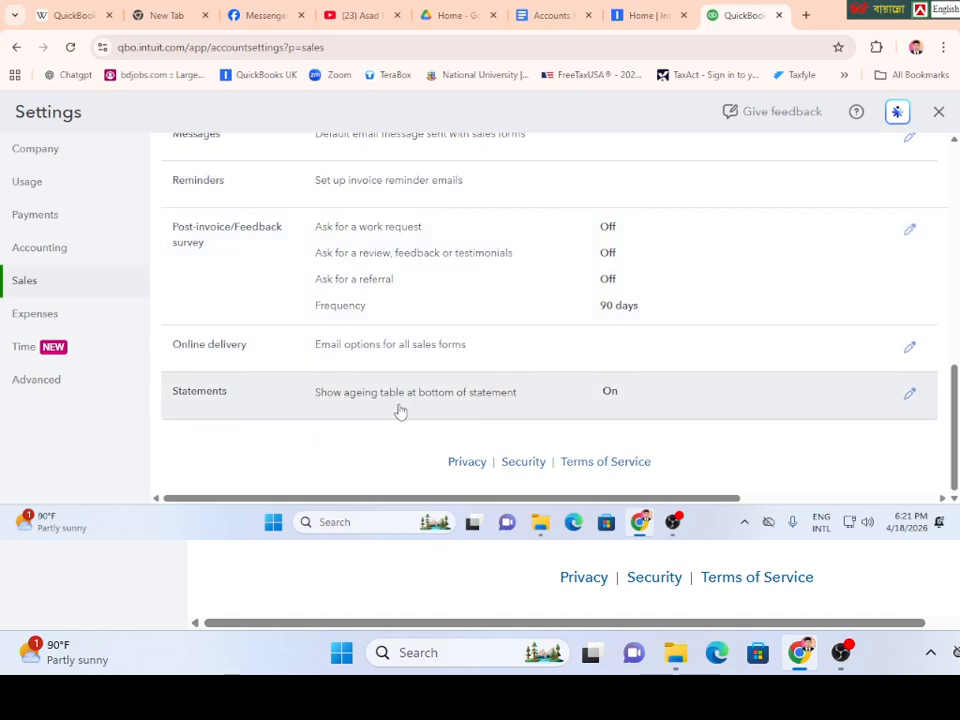
scroll(598, 304, "up", 3)
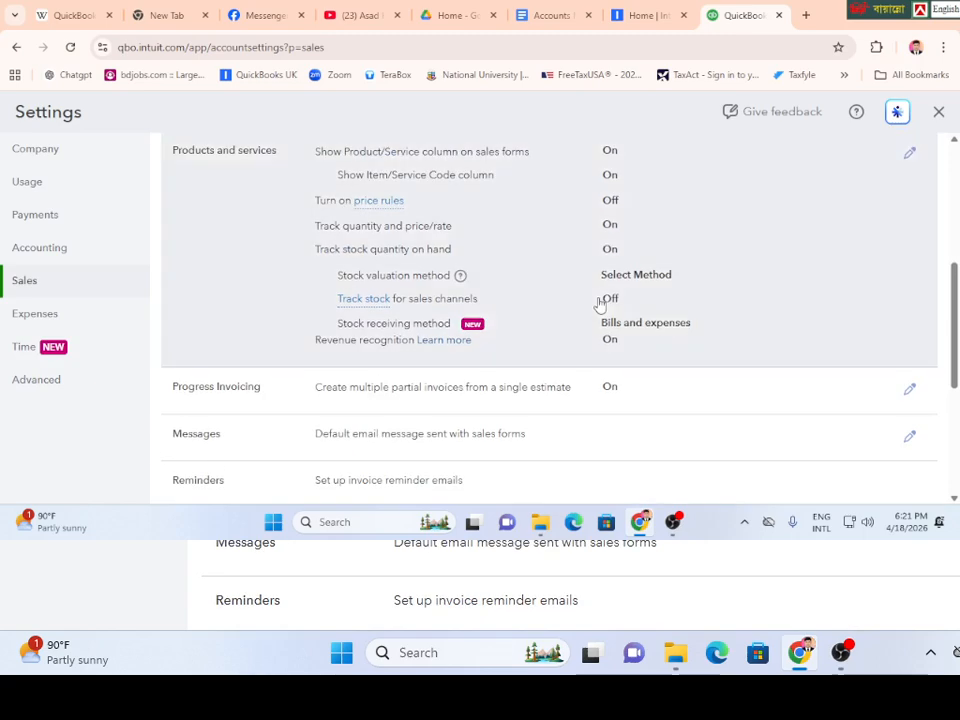
scroll(600, 305, "down", 3)
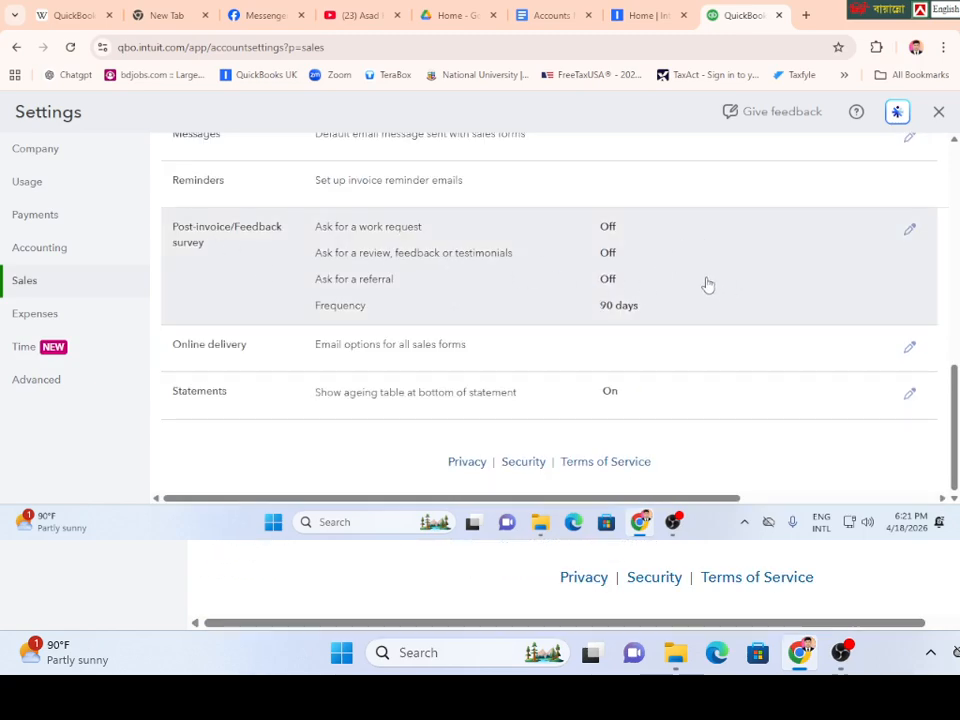
scroll(746, 334, "up", 5)
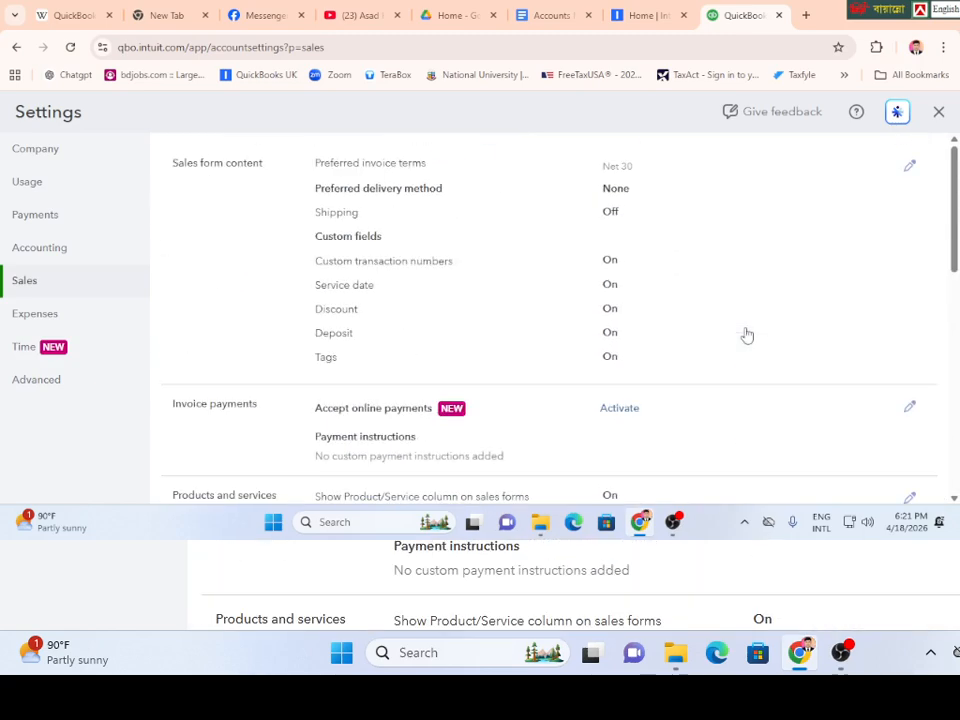
scroll(746, 334, "down", 5)
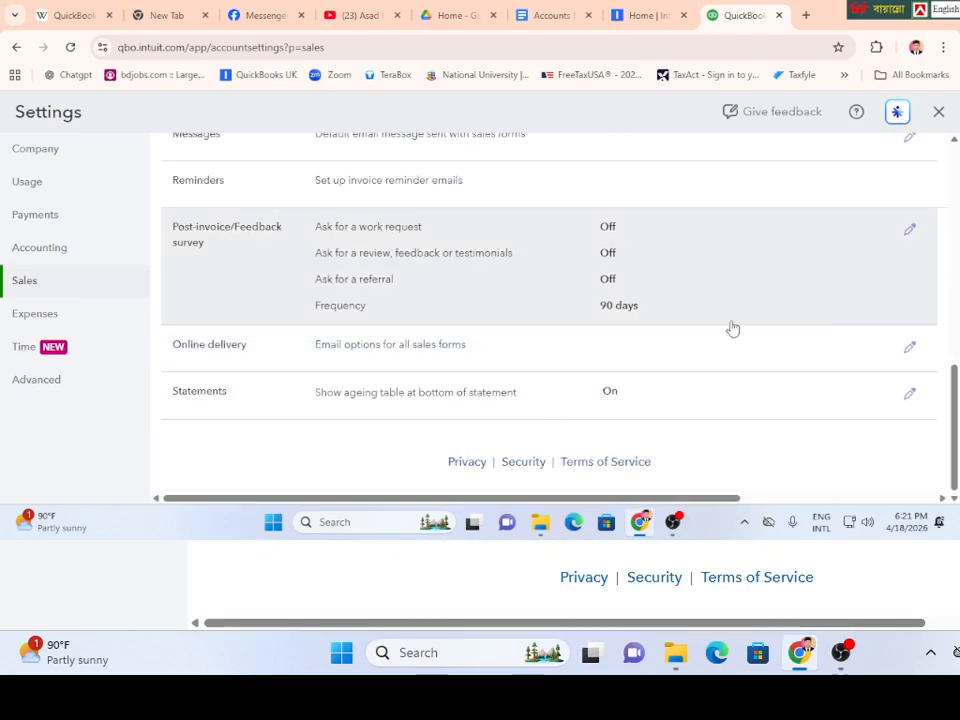
scroll(700, 332, "up", 5)
scroll(637, 336, "up", 2)
scroll(637, 336, "down", 4)
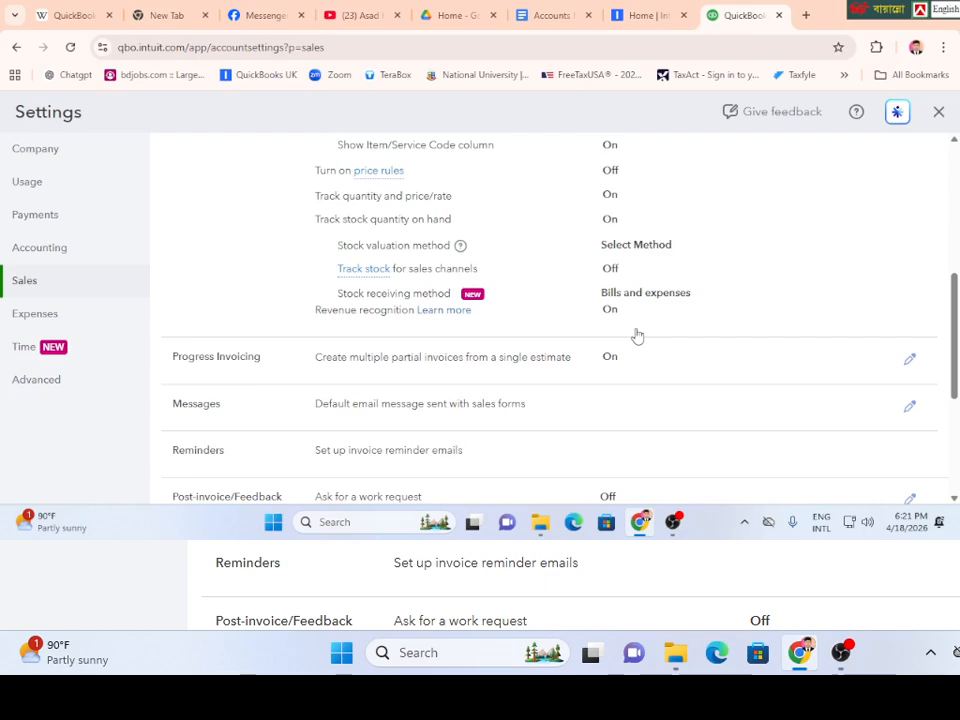
scroll(637, 336, "up", 2)
scroll(637, 336, "down", 4)
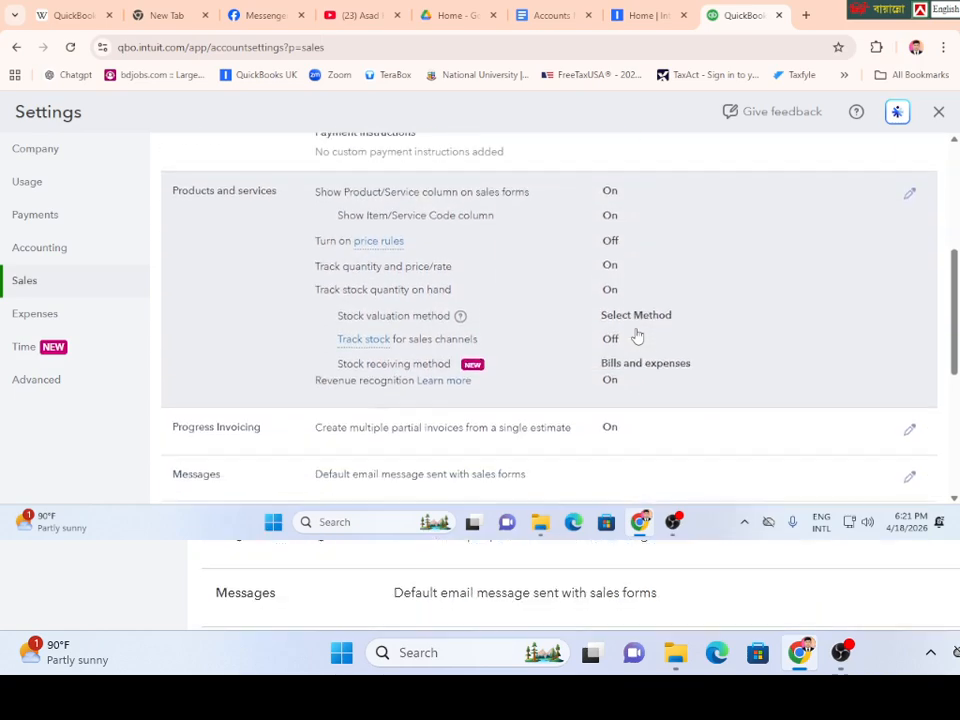
scroll(637, 336, "up", 2)
scroll(637, 336, "down", 3)
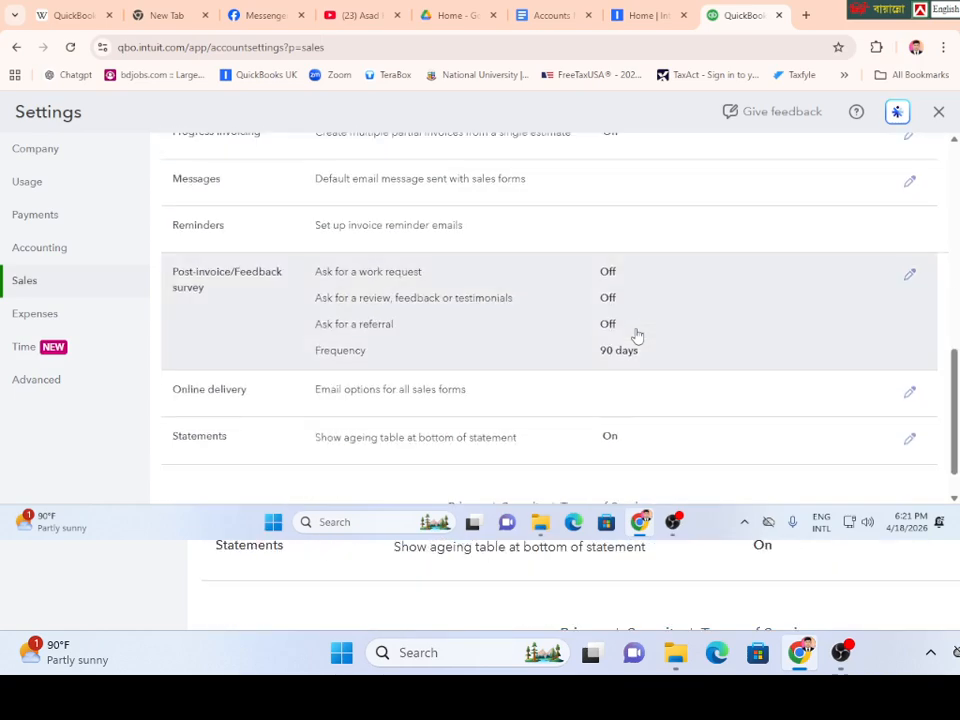
scroll(637, 336, "down", 1)
scroll(636, 334, "up", 6)
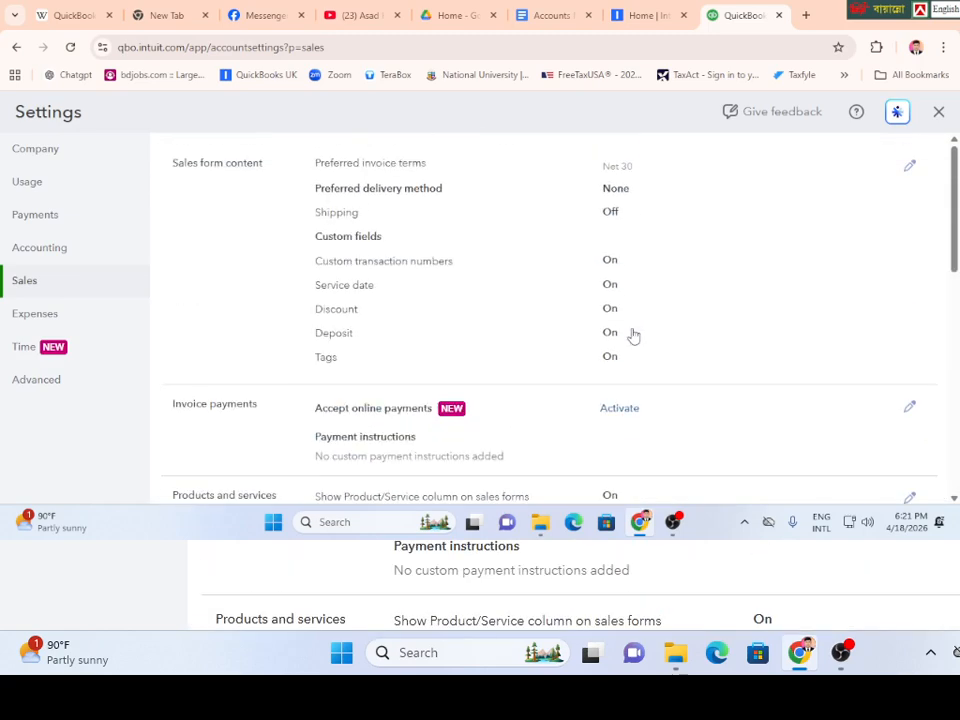
- In the Expenses settings, turn on tracking expenses and items by customer and making them billable, and save
left_click(40, 316)
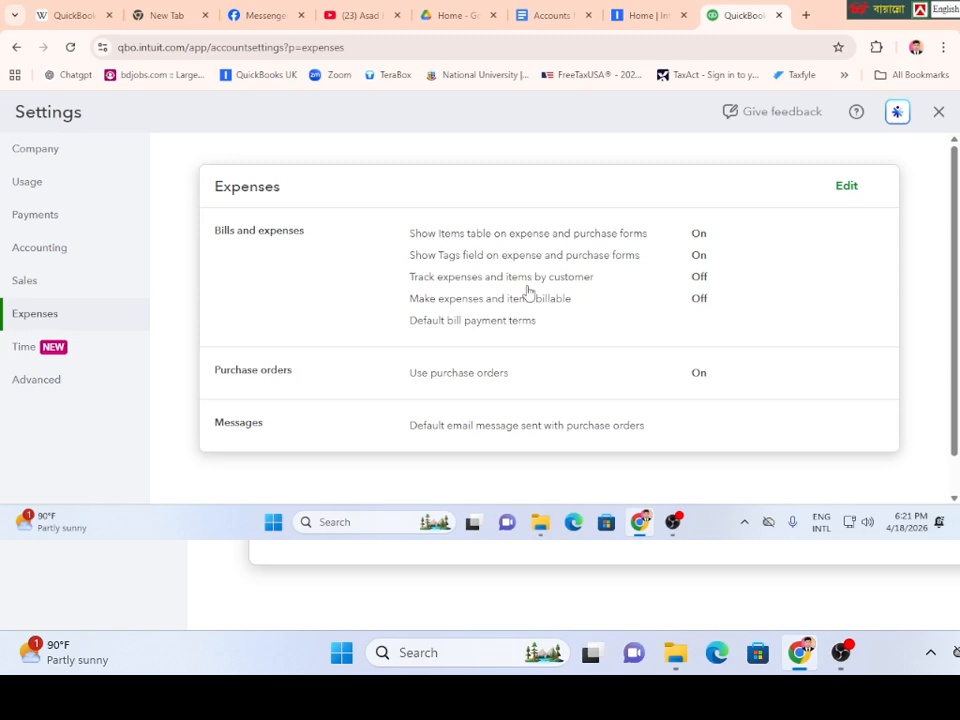
left_click(846, 186)
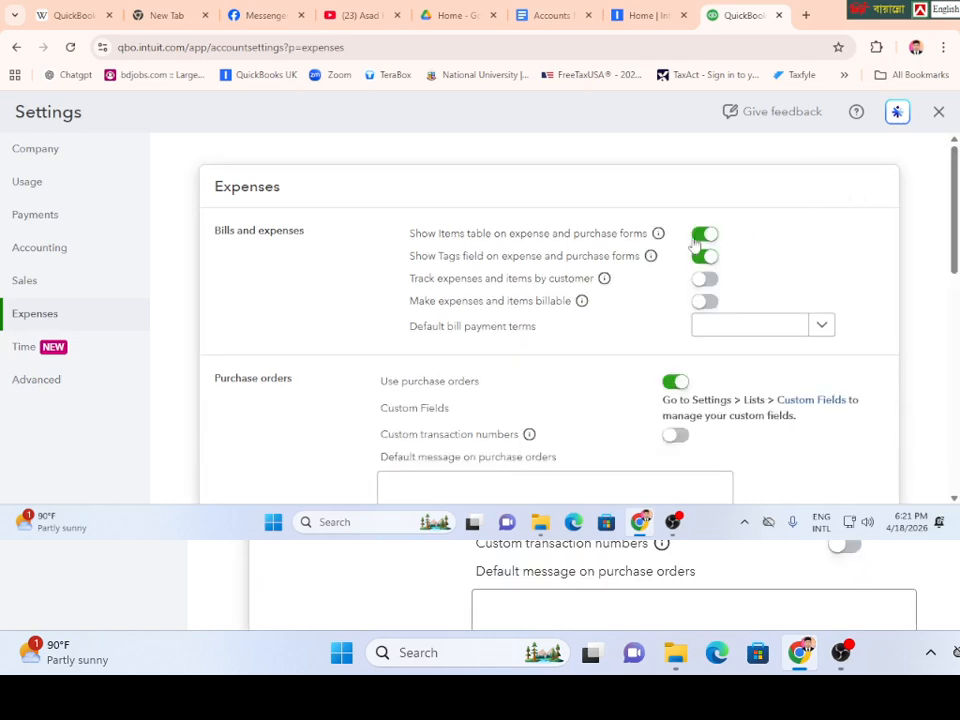
left_click(704, 279)
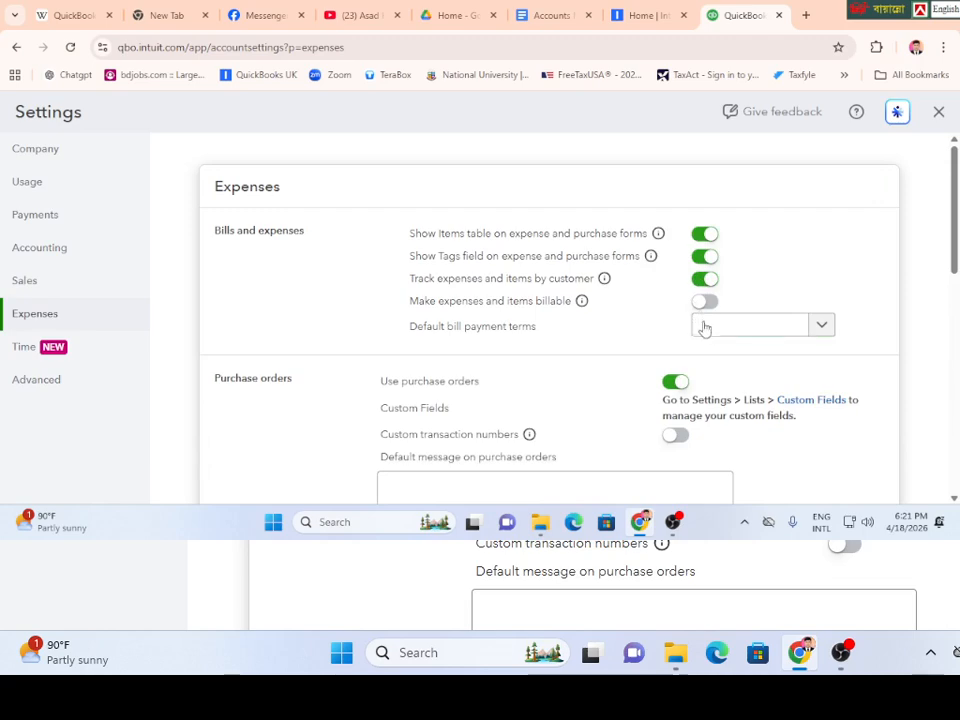
left_click(701, 303)
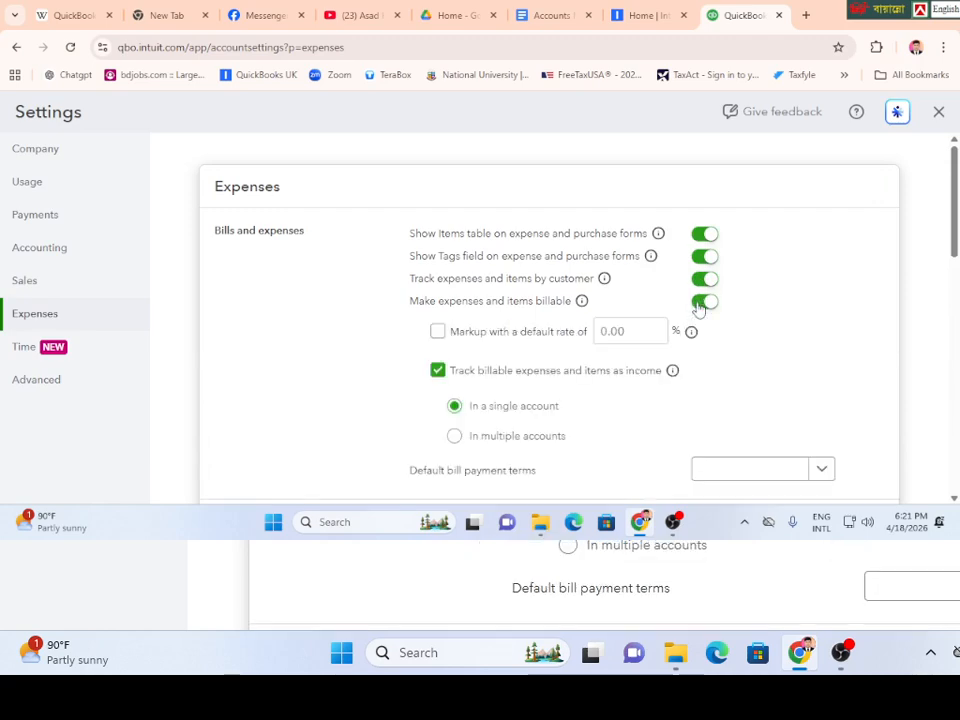
scroll(699, 308, "down", 3)
scroll(699, 310, "down", 6)
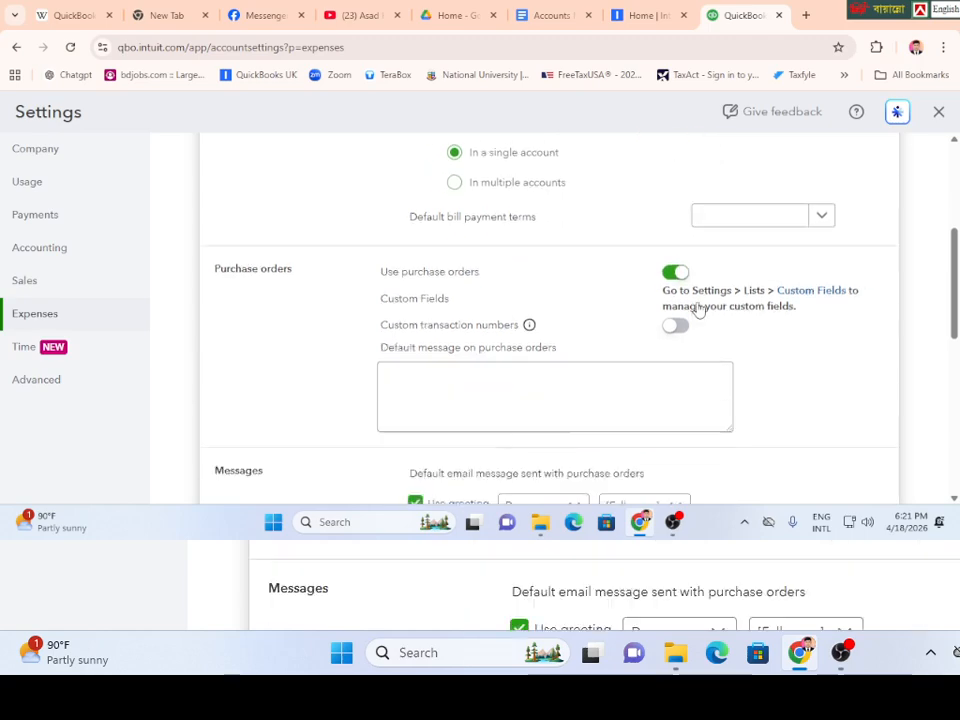
scroll(699, 310, "up", 3)
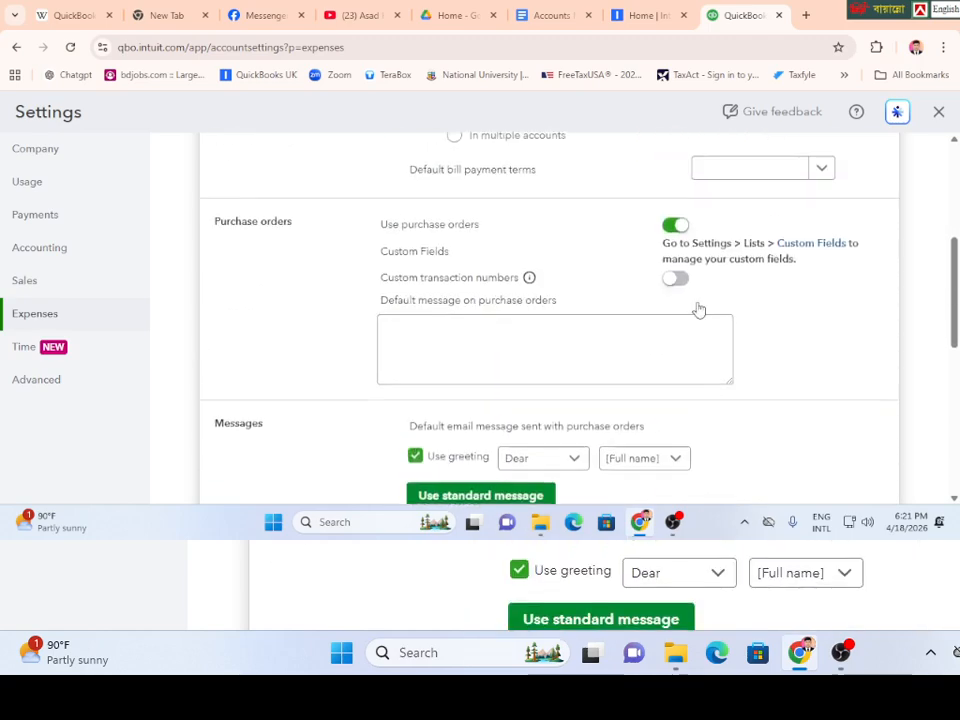
scroll(699, 310, "down", 3)
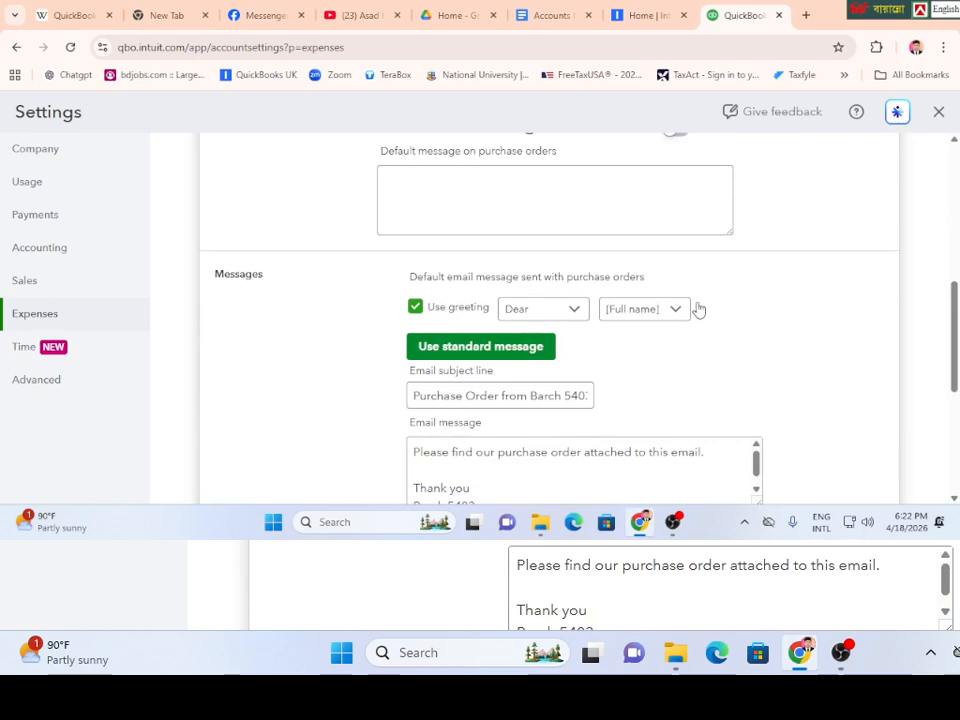
scroll(699, 310, "down", 3)
scroll(699, 303, "down", 1)
scroll(698, 303, "down", 2)
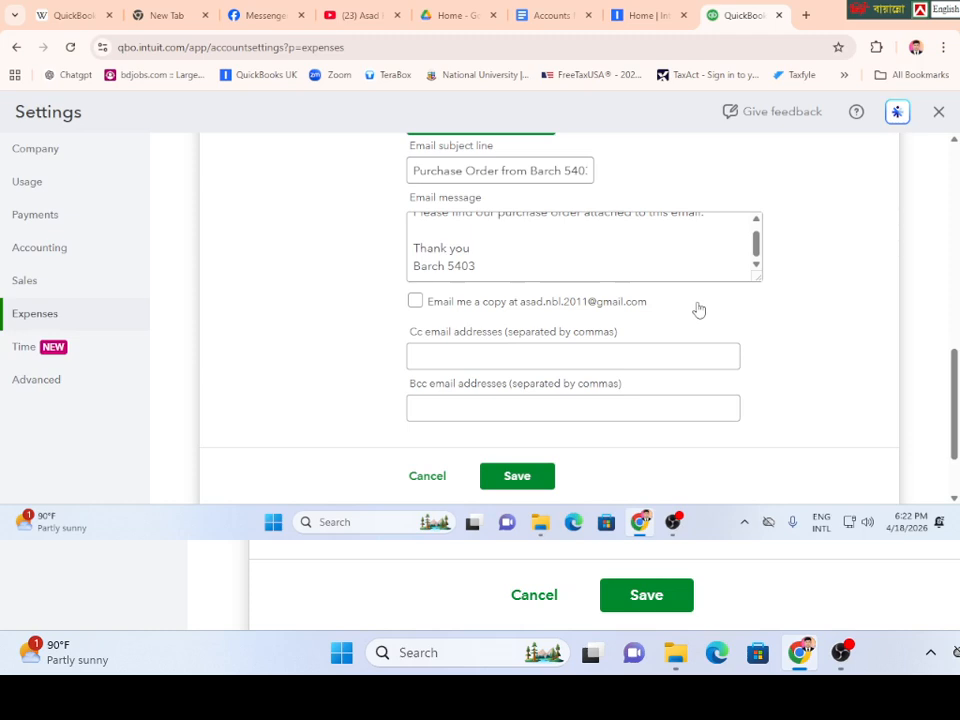
left_click(518, 479)
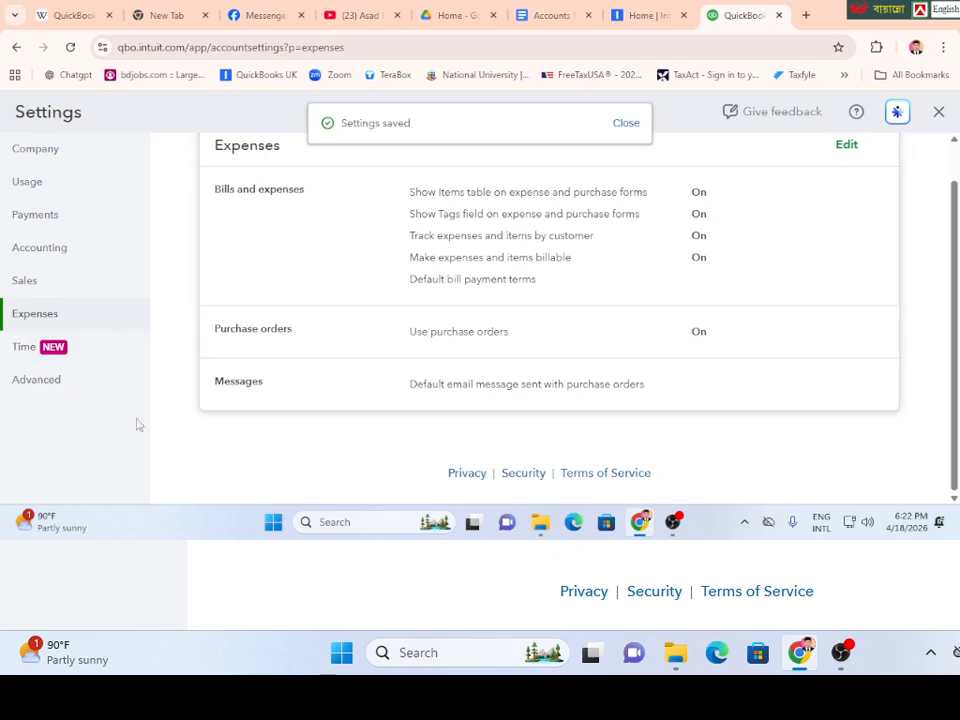
left_click(32, 386)
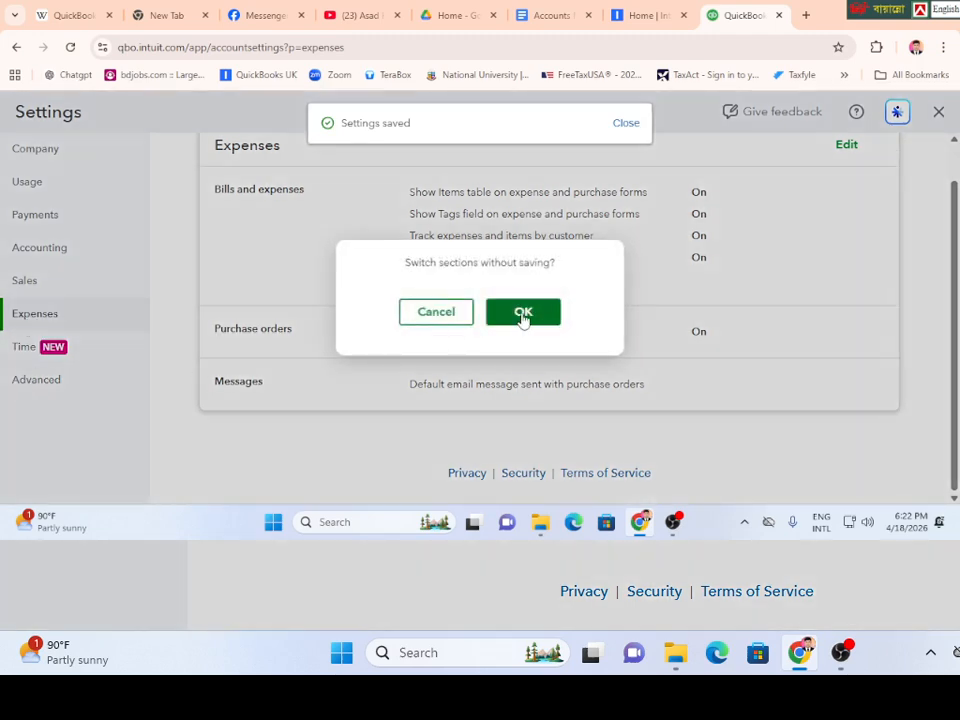
left_click(436, 312)
scroll(622, 347, "up", 1)
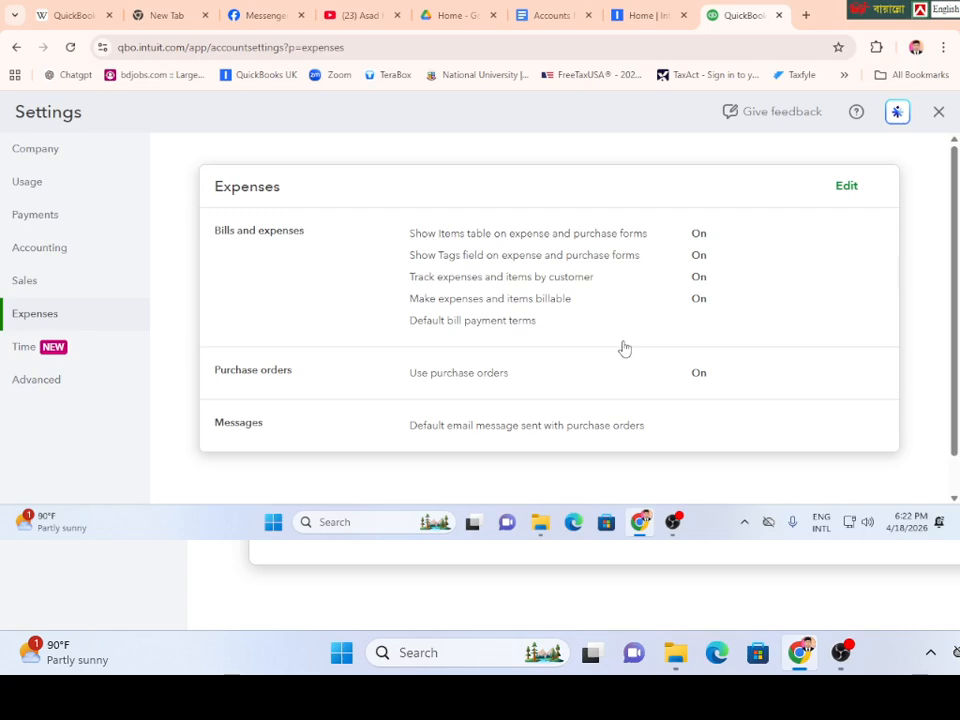
- Open the Expenses settings for editing, check the purchase order and email message options, and save them
scroll(596, 326, "down", 1)
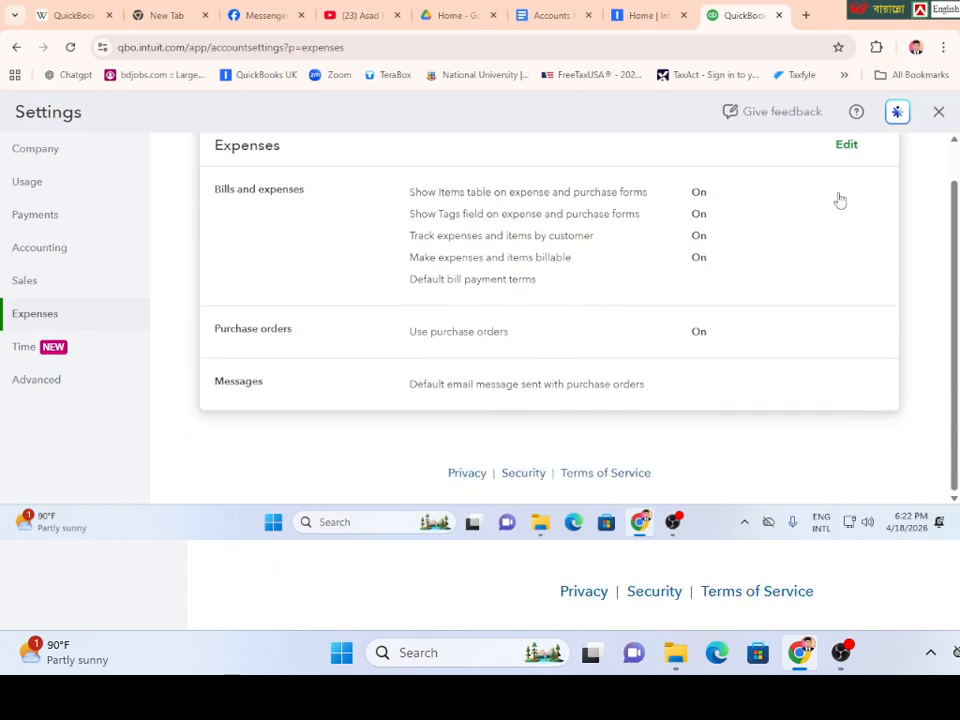
left_click(846, 145)
scroll(700, 305, "down", 5)
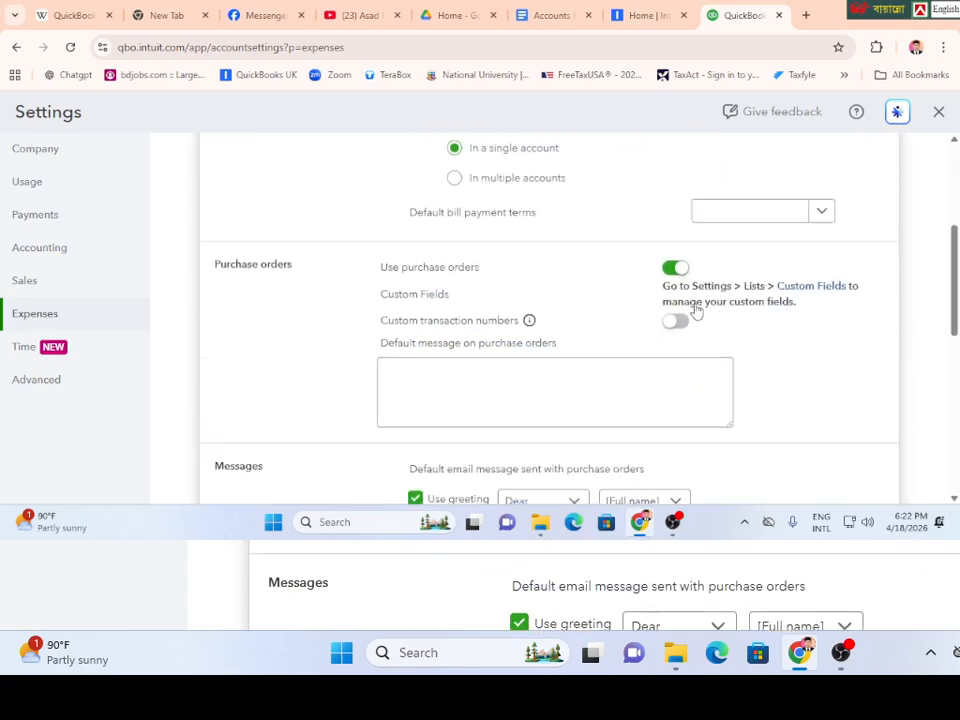
scroll(695, 312, "down", 6)
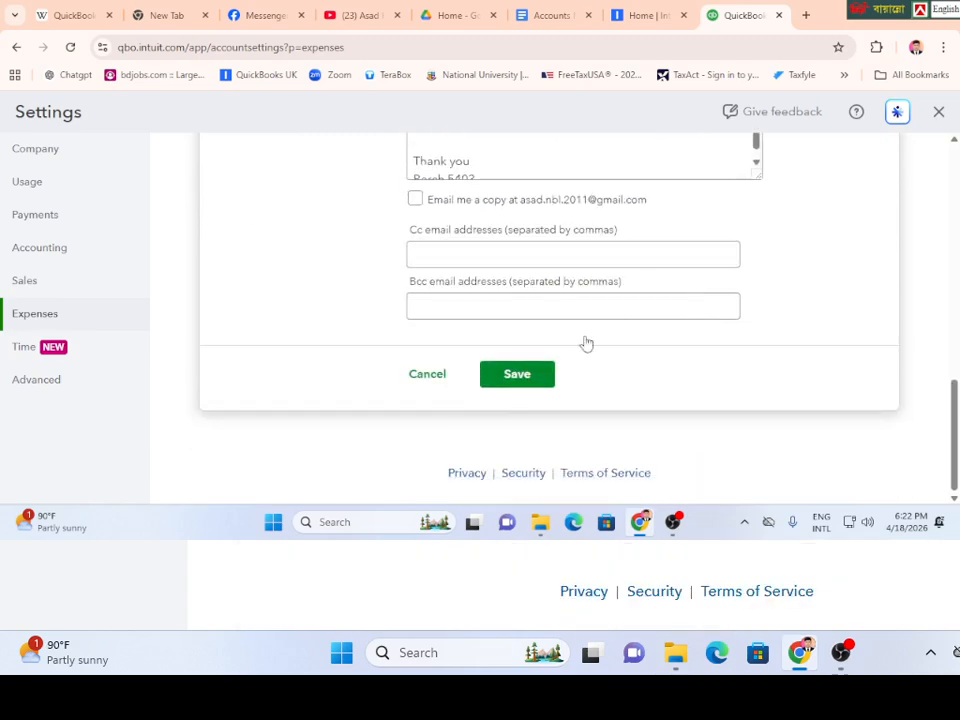
left_click(523, 378)
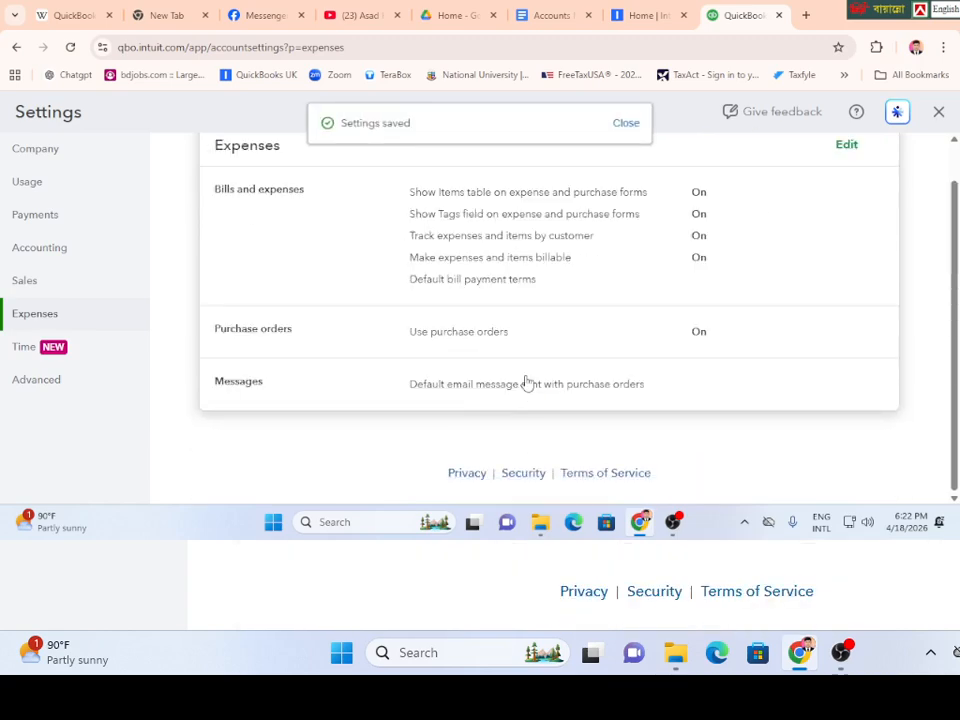
- In the Advanced settings, check the Accounting section's financial year, tax year, accounting method and closing-books options, and save it
left_click(28, 388)
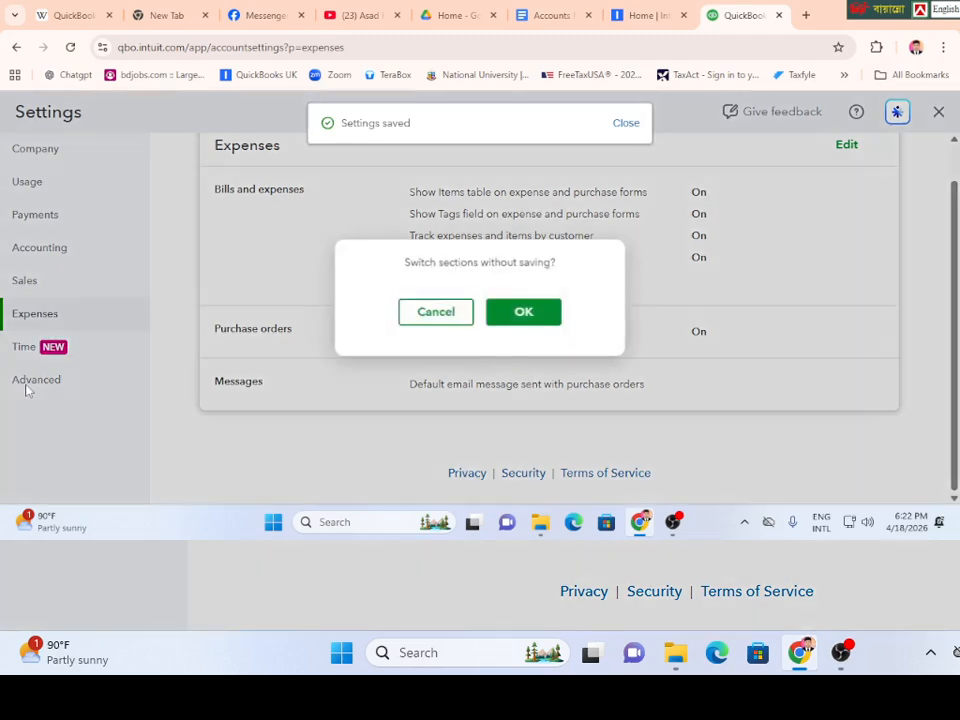
left_click(531, 315)
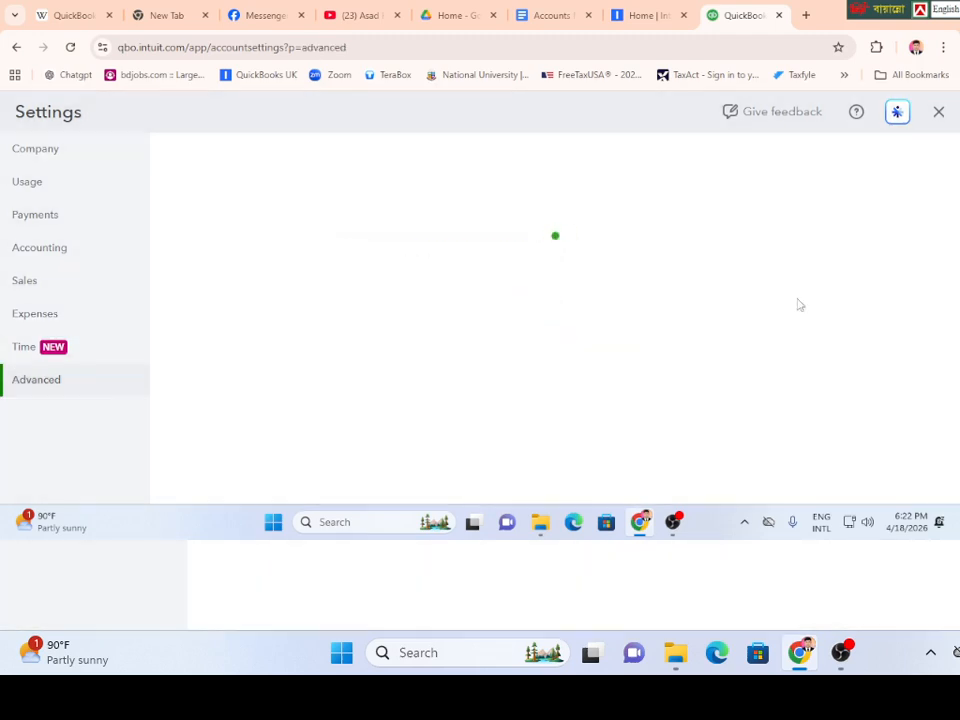
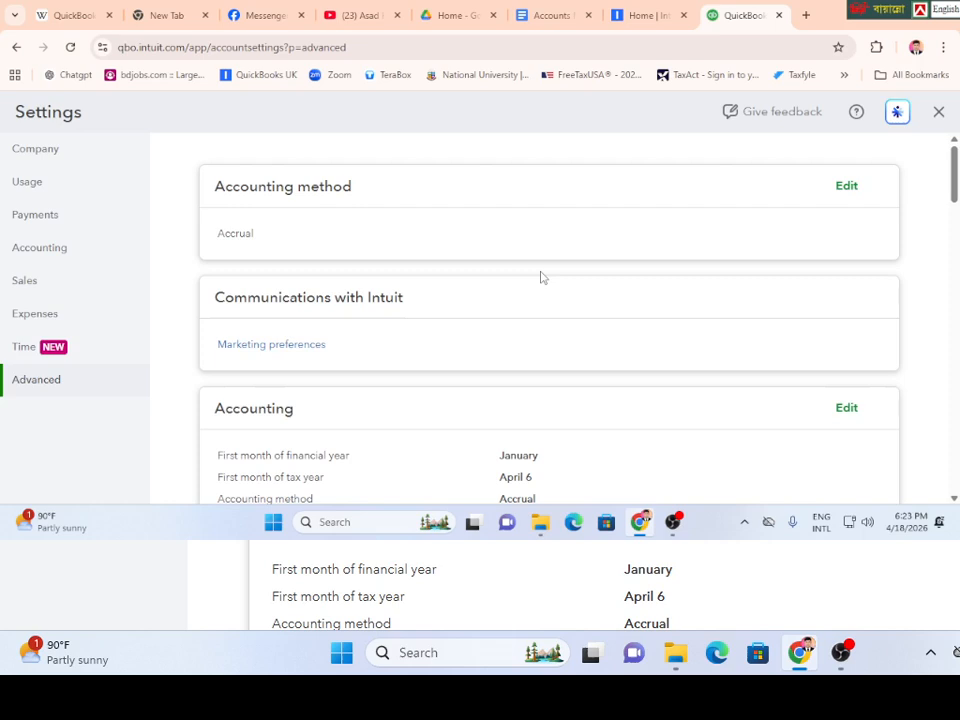
scroll(541, 278, "down", 2)
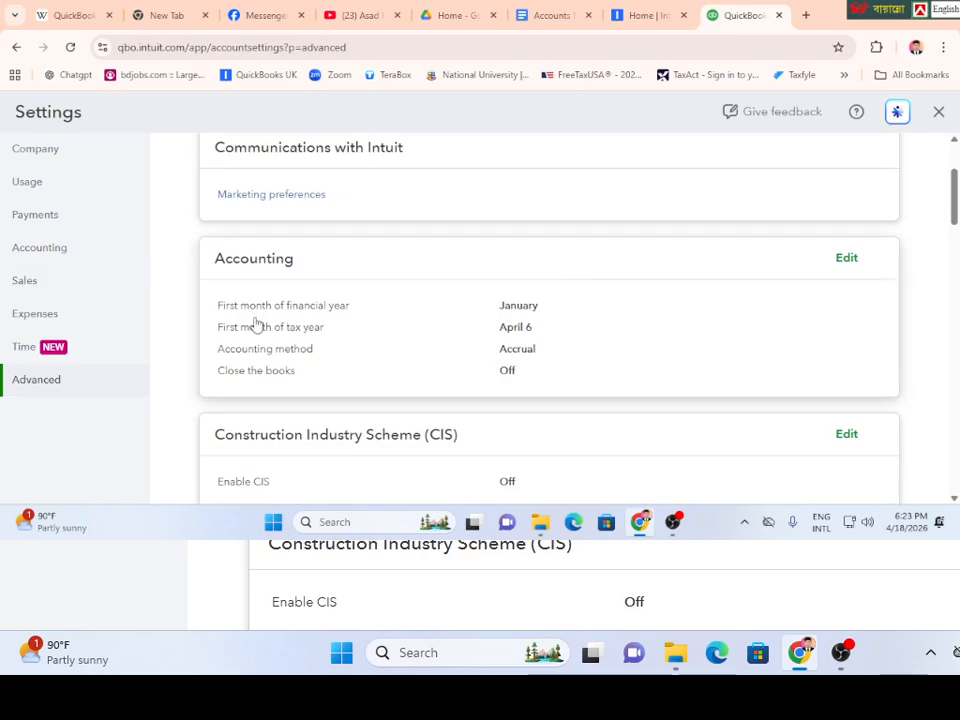
left_click(847, 262)
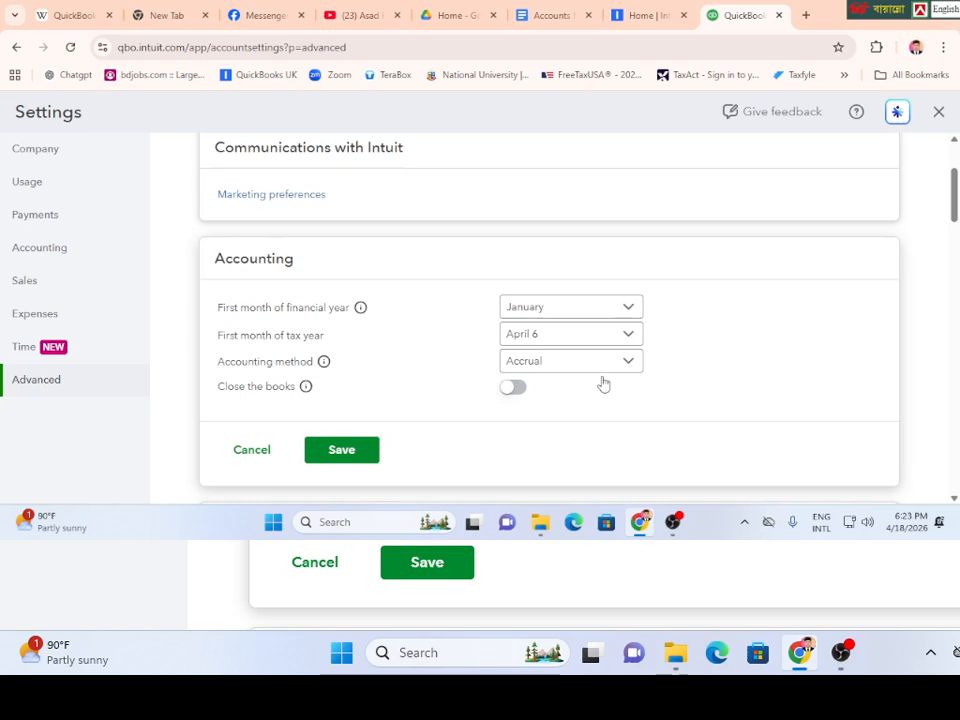
scroll(614, 368, "up", 2)
scroll(614, 368, "down", 4)
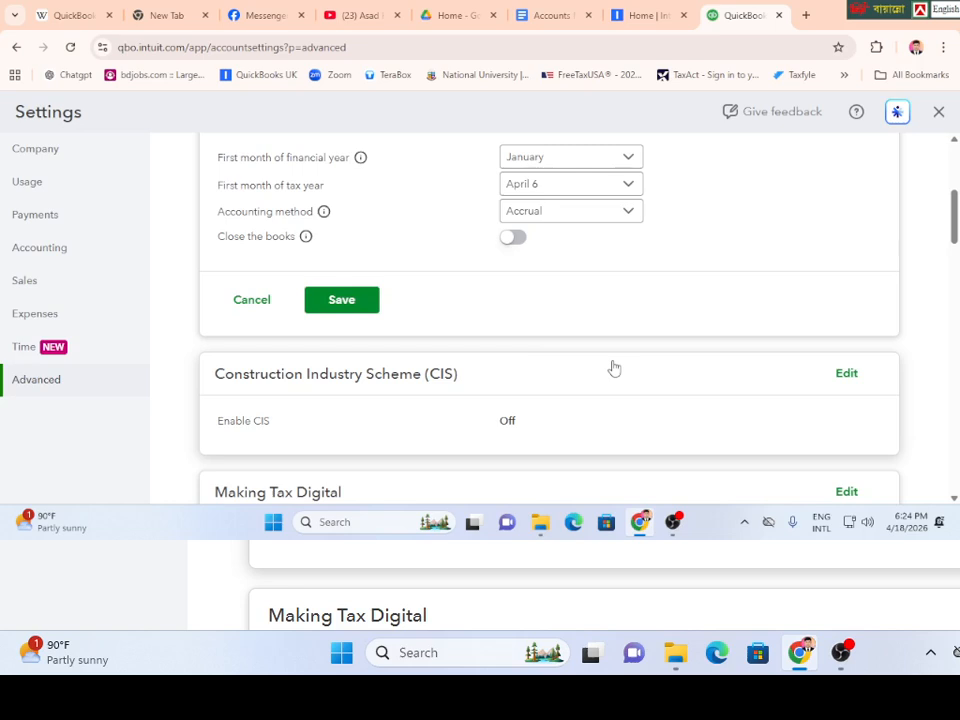
left_click(341, 301)
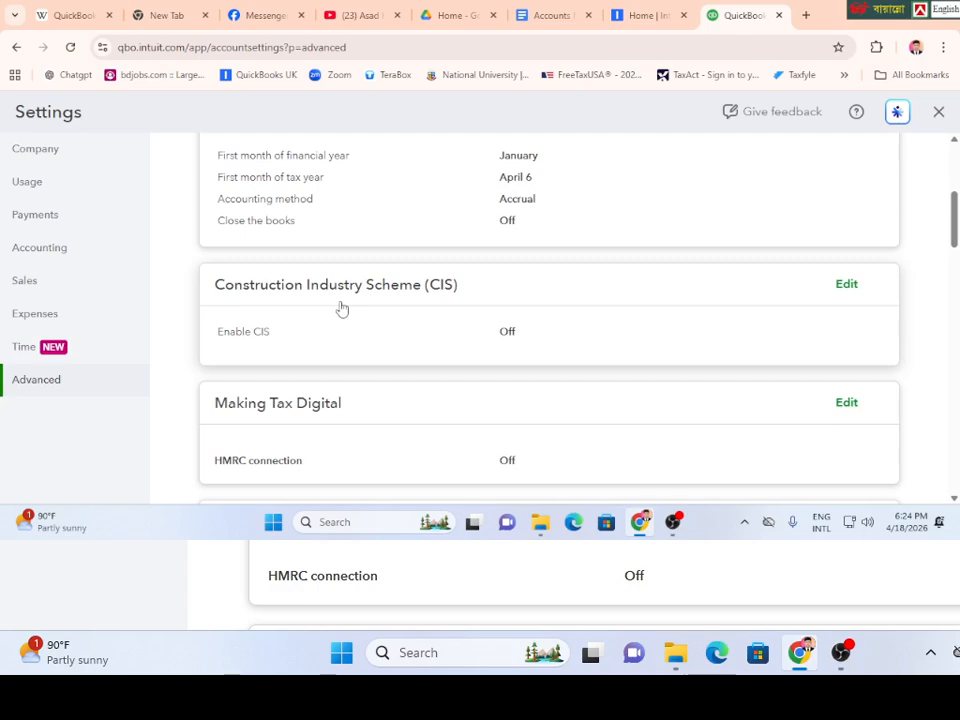
- Review the remaining Advanced settings, from Construction Industry Scheme, company type and chart of accounts through automation, tax settings, other preferences and backups
scroll(669, 229, "down", 6)
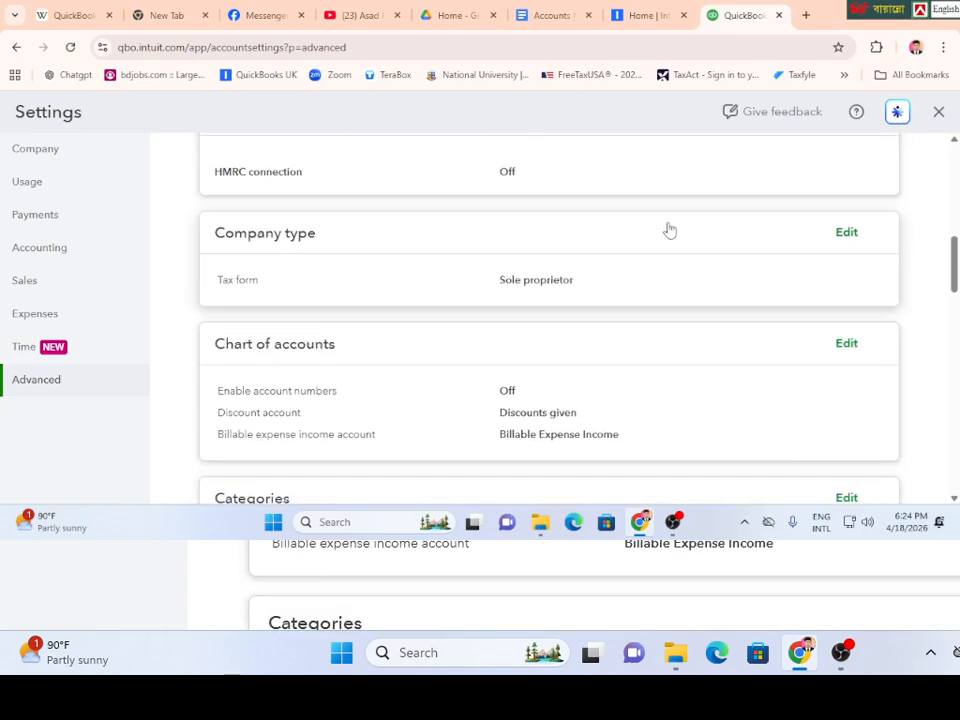
scroll(675, 248, "down", 15)
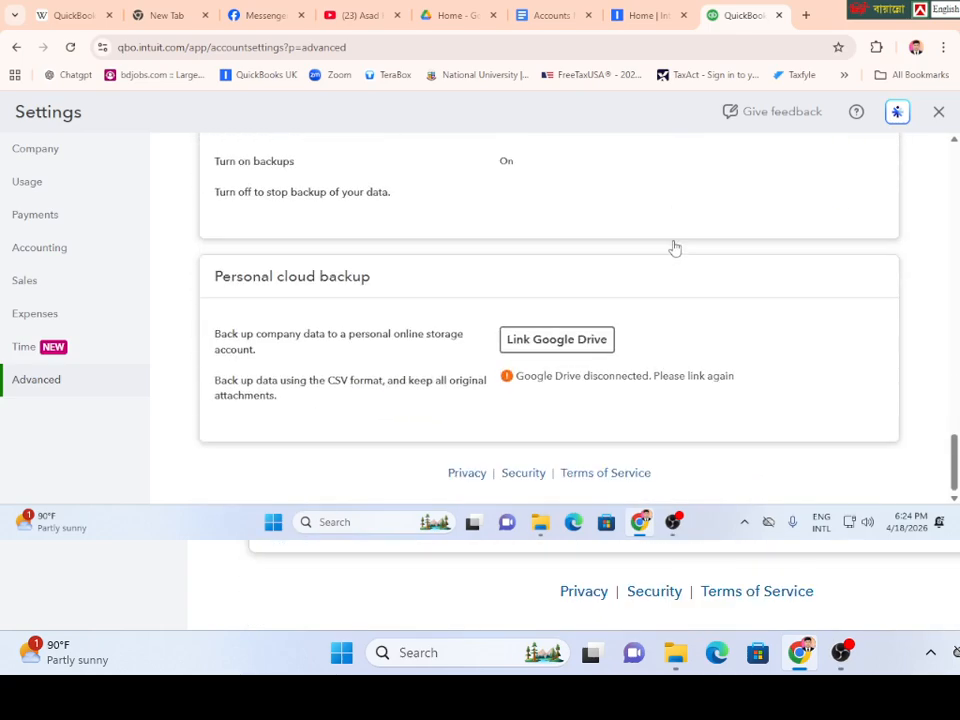
scroll(675, 248, "up", 20)
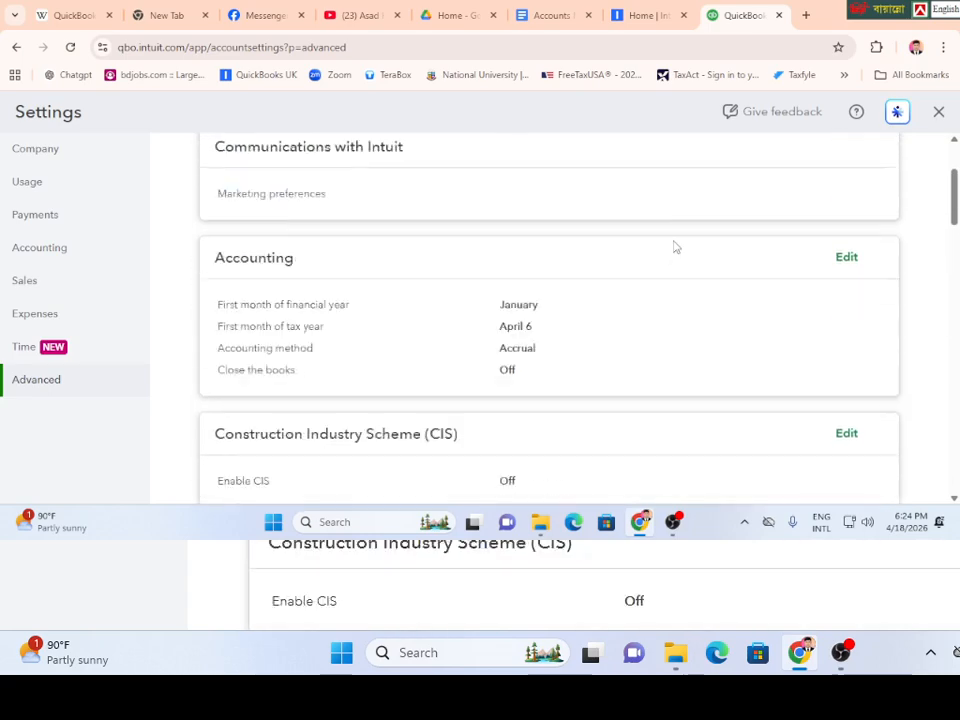
scroll(675, 247, "down", 5)
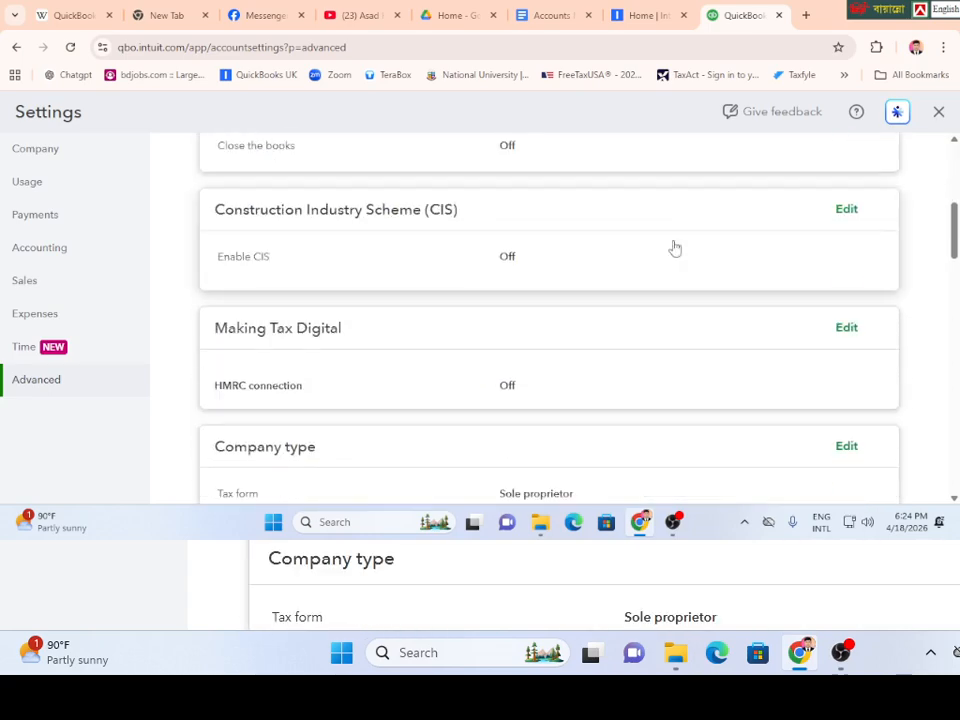
scroll(675, 248, "down", 6)
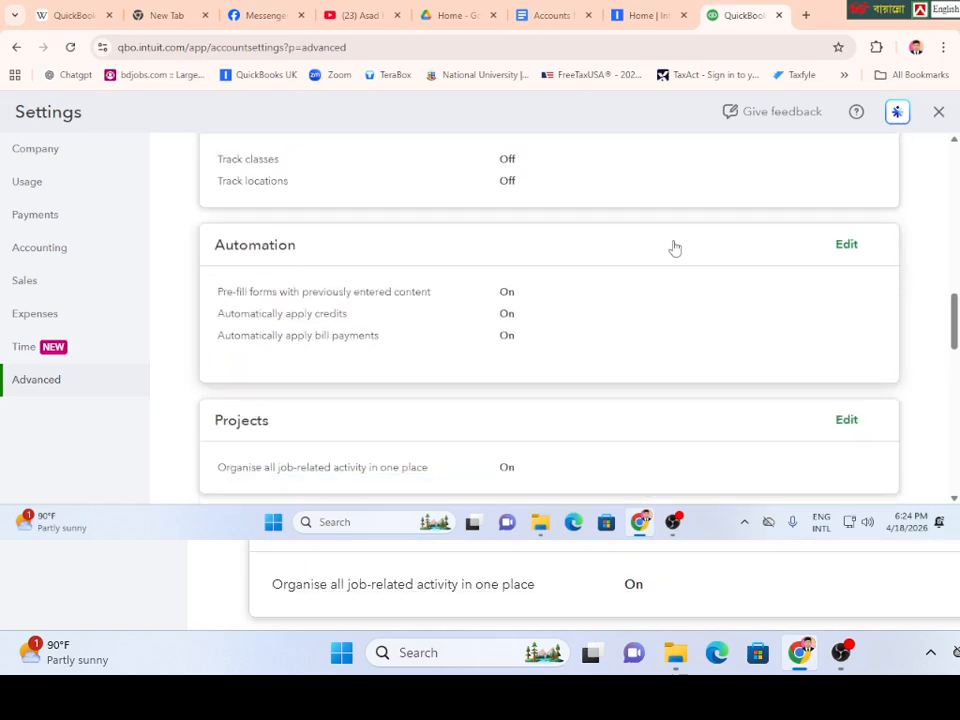
scroll(675, 248, "down", 5)
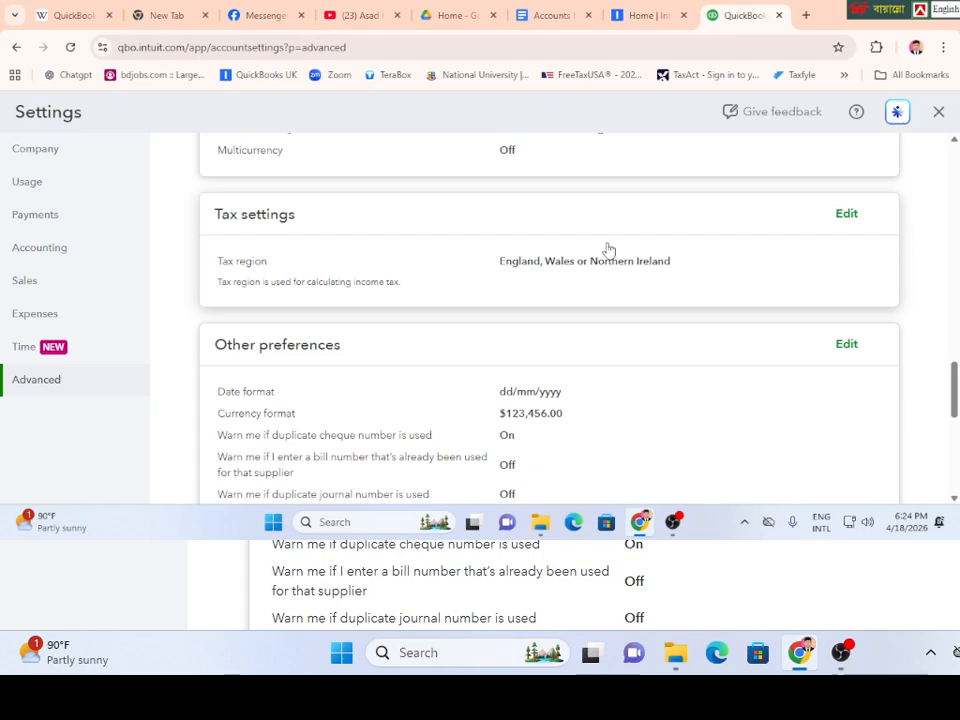
scroll(604, 251, "down", 3)
scroll(604, 252, "up", 8)
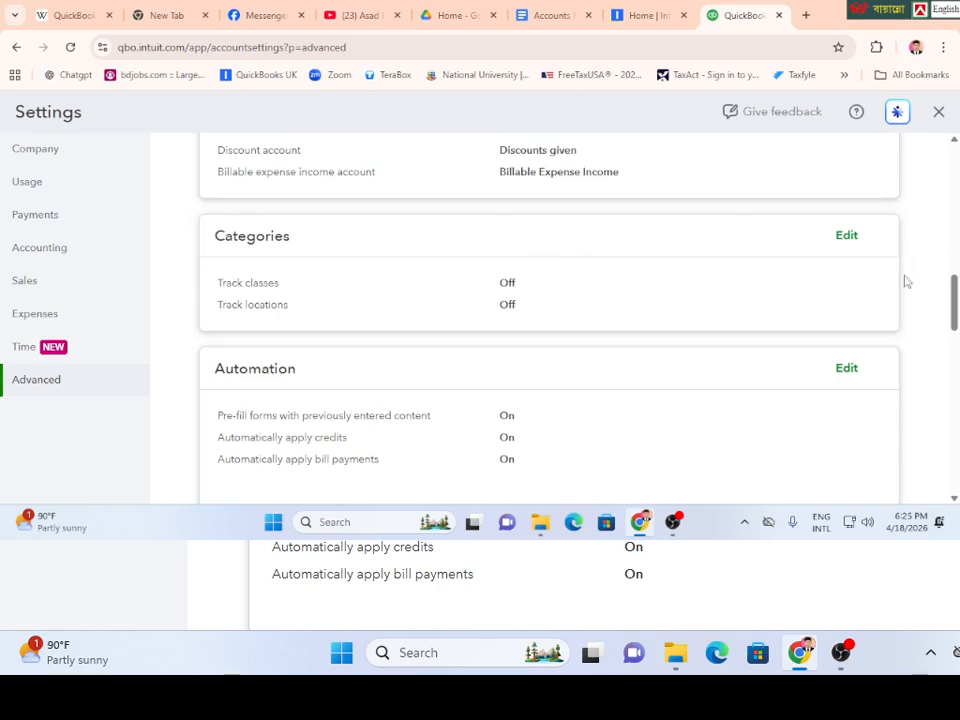
scroll(566, 371, "up", 10)
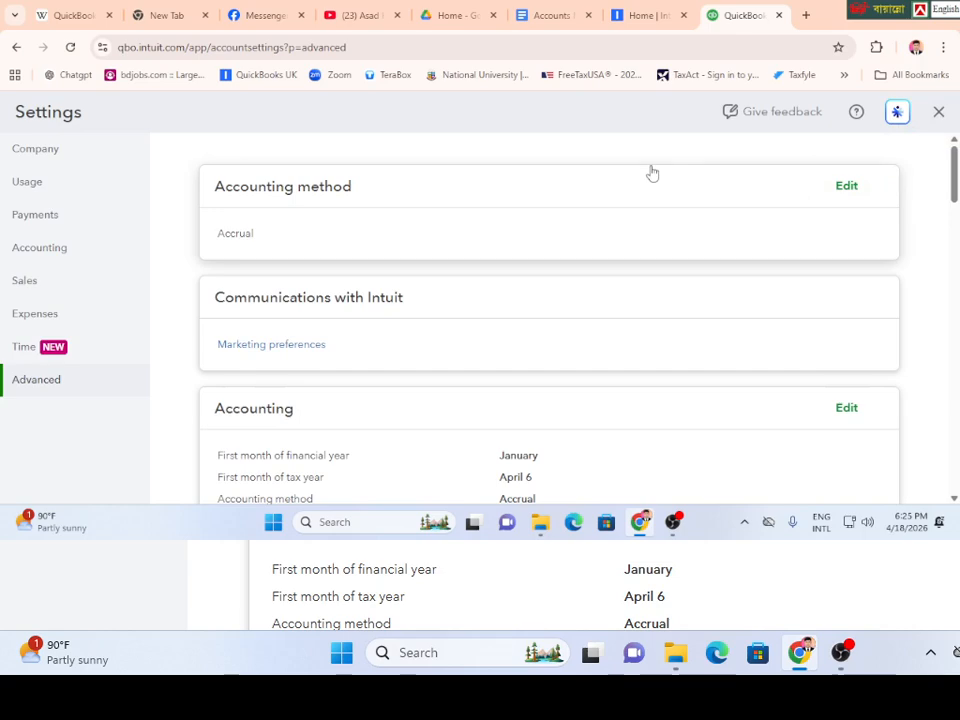
- Review the company, legal and customer contact information in the Company settings
left_click(45, 152)
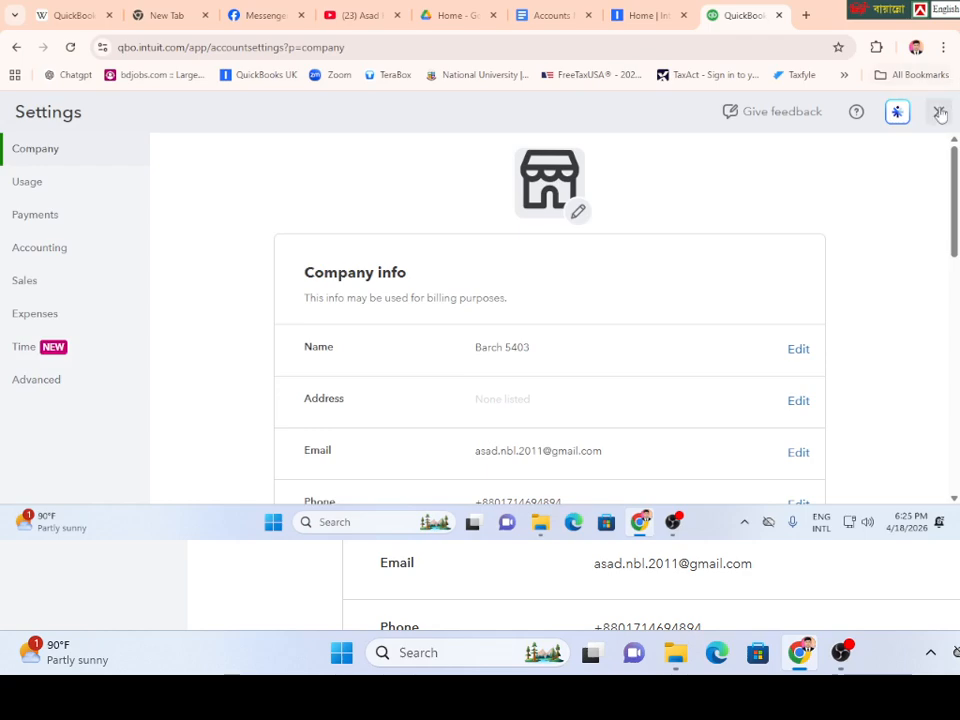
scroll(587, 261, "down", 6)
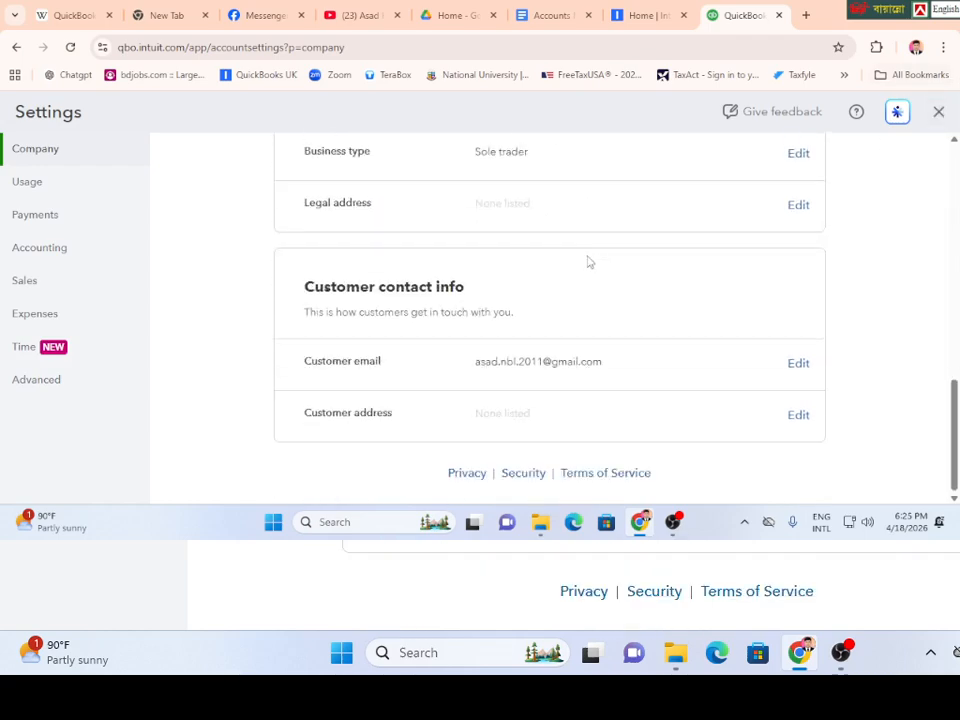
scroll(587, 261, "up", 6)
scroll(587, 261, "up", 1)
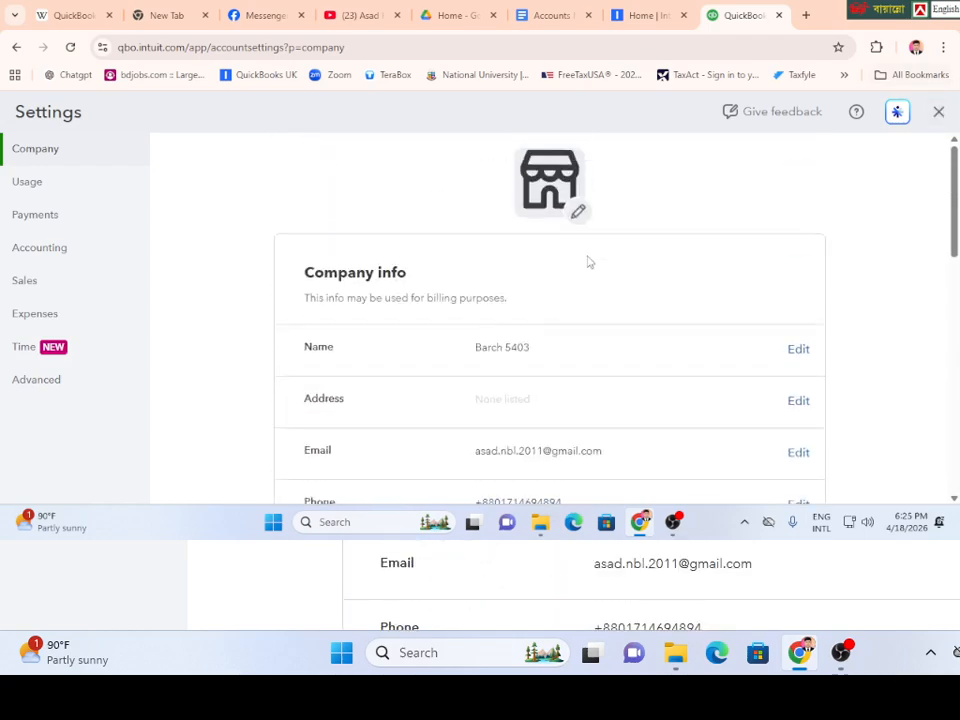
- Close the Intuit for Education page and return to the company information in the QuickBooks settings
left_click(641, 16)
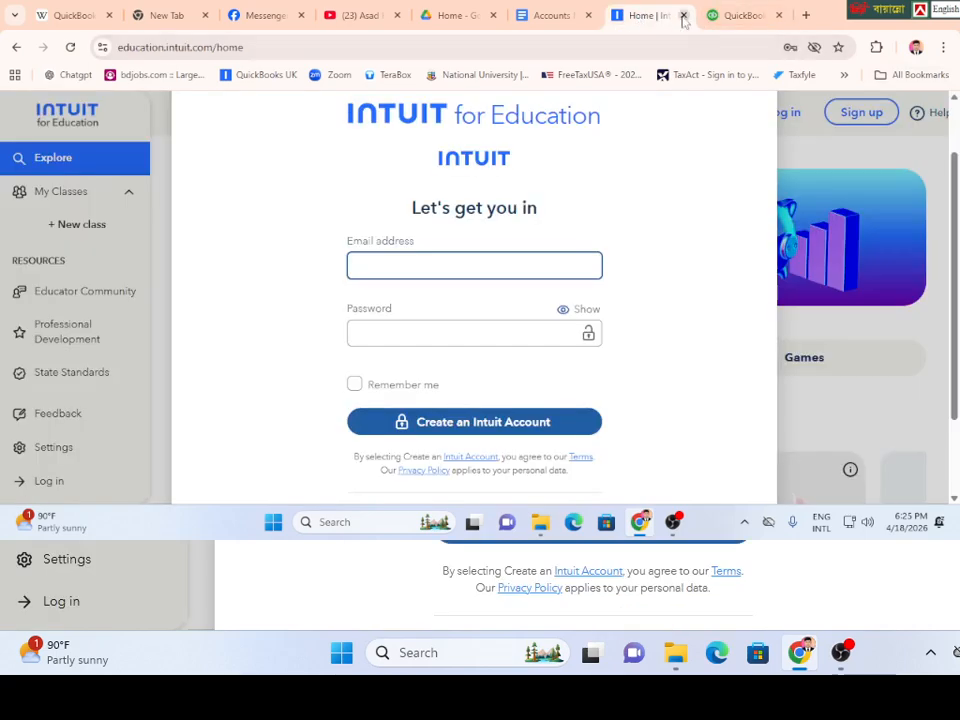
left_click(683, 16)
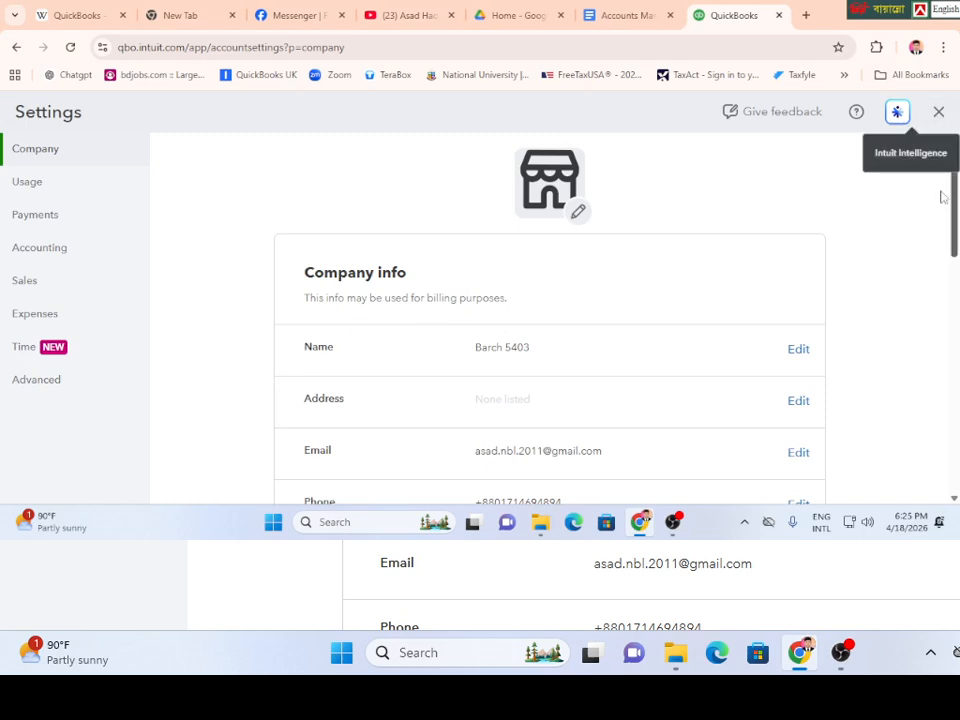
scroll(624, 287, "down", 10)
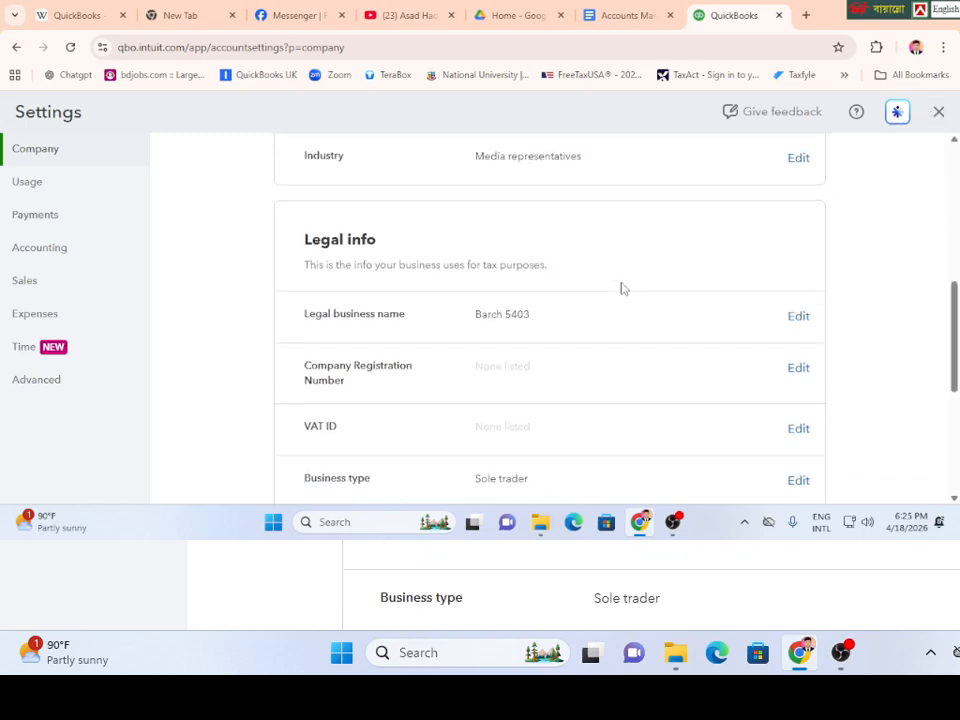
scroll(621, 287, "up", 10)
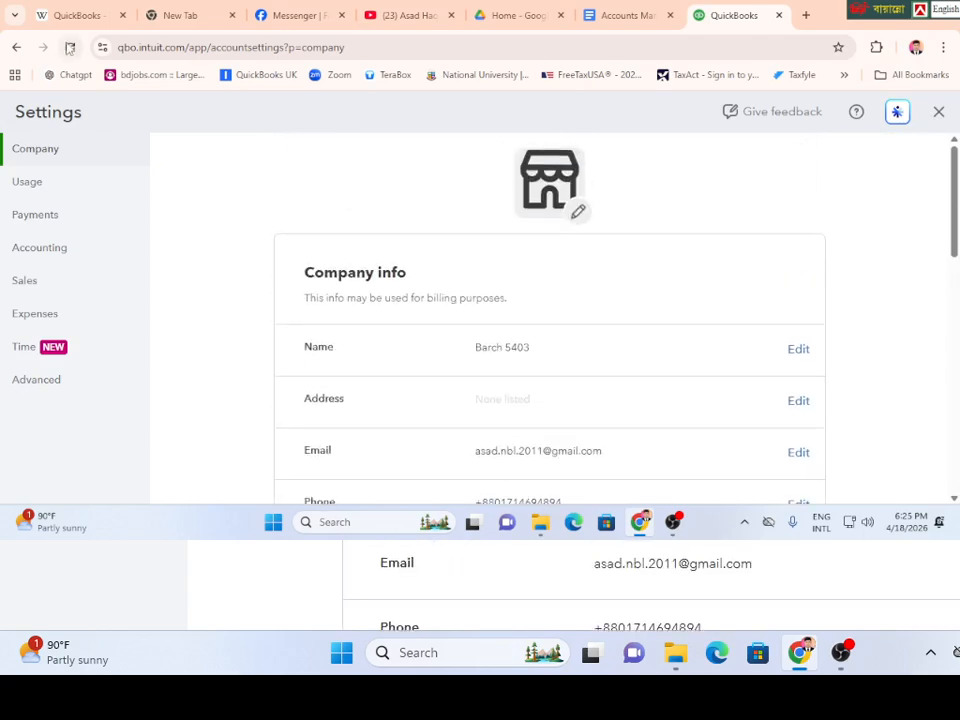
- Leave the settings by going back through the visited pages to the company's home page
left_click(15, 47)
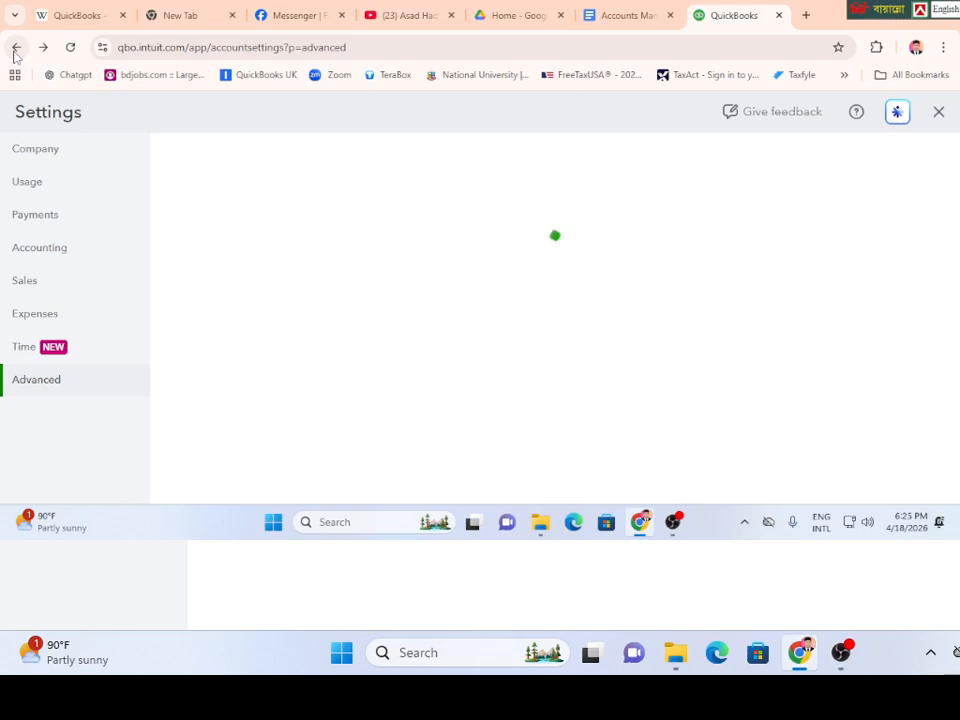
left_click(15, 47)
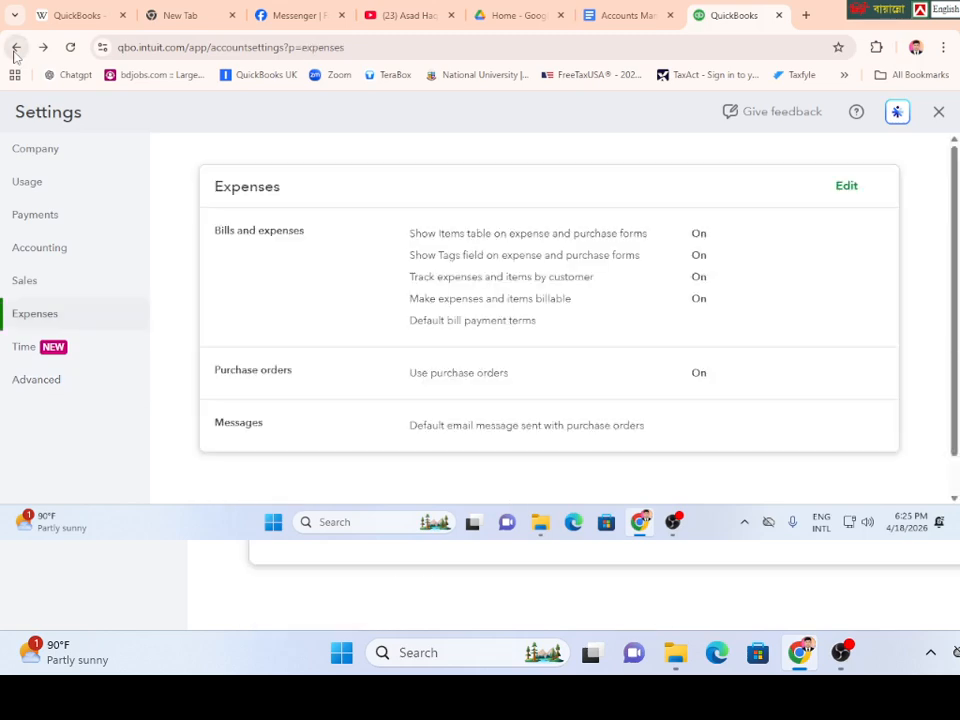
left_click(15, 47)
left_click(15, 47)
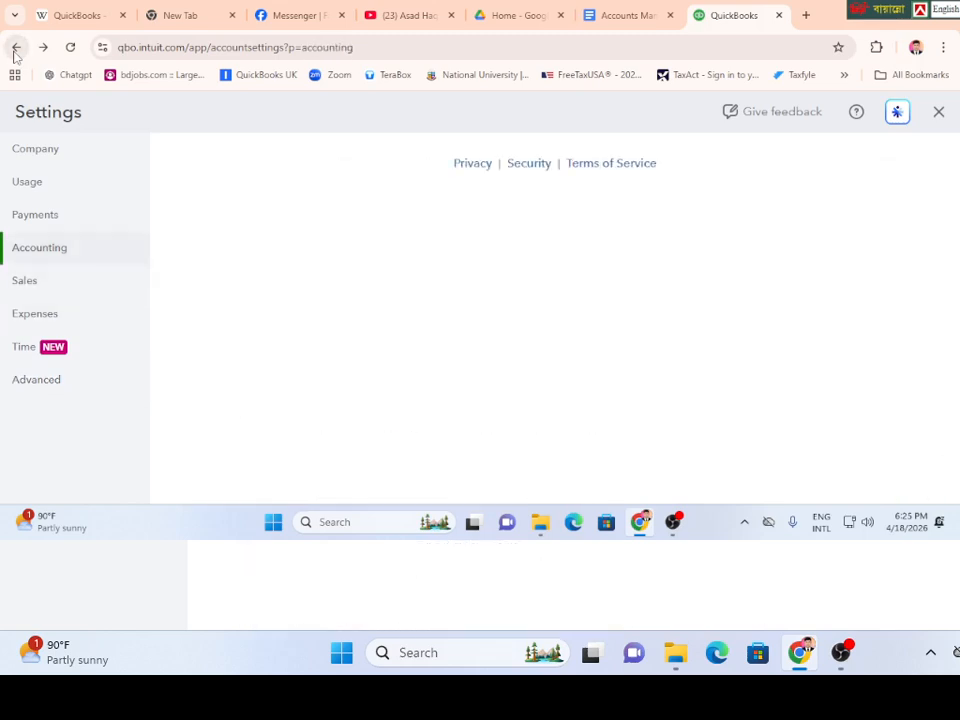
left_click(15, 47)
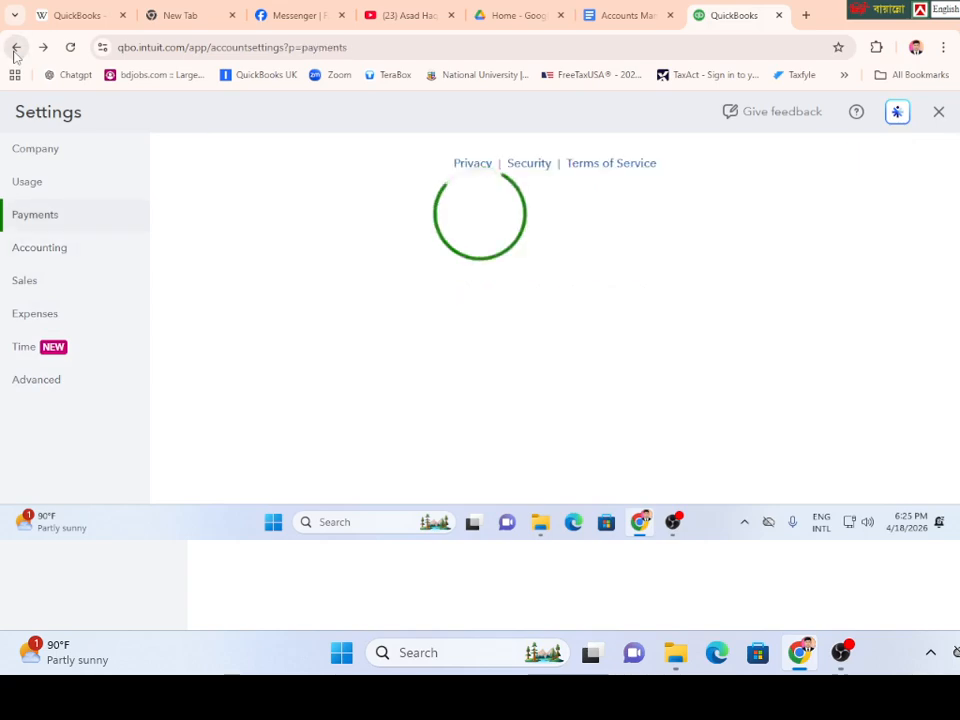
left_click(15, 48)
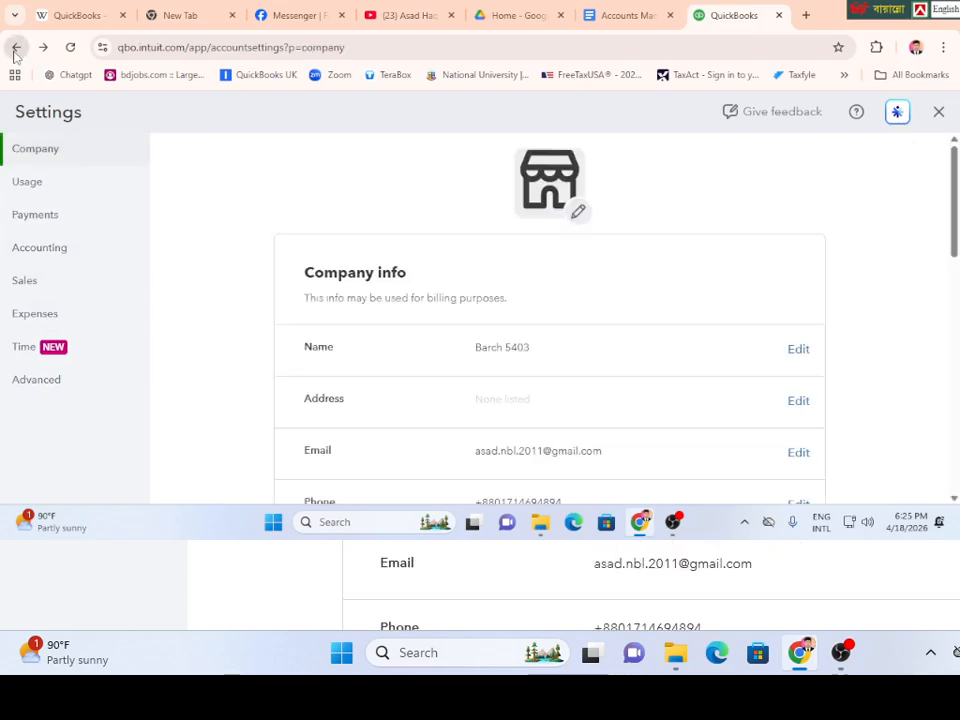
left_click(14, 52)
left_click(15, 48)
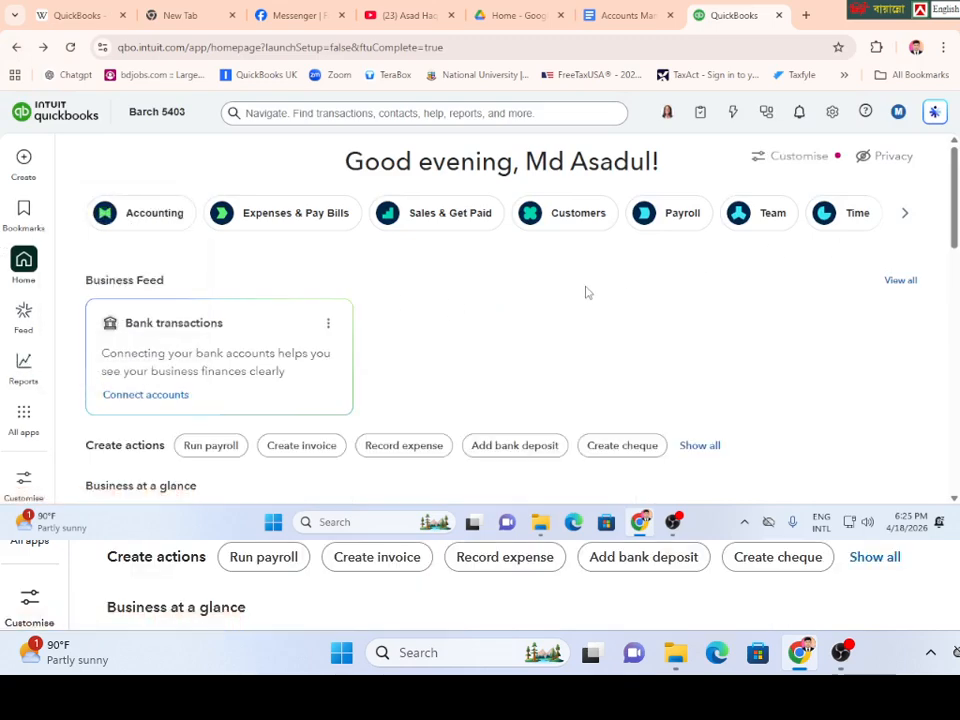
- Examine the main navigation on the home page, including the report types and the transactions and records that can be created
scroll(50, 336, "down", 1)
mouse_move(12, 368)
scroll(12, 367, "down", 1)
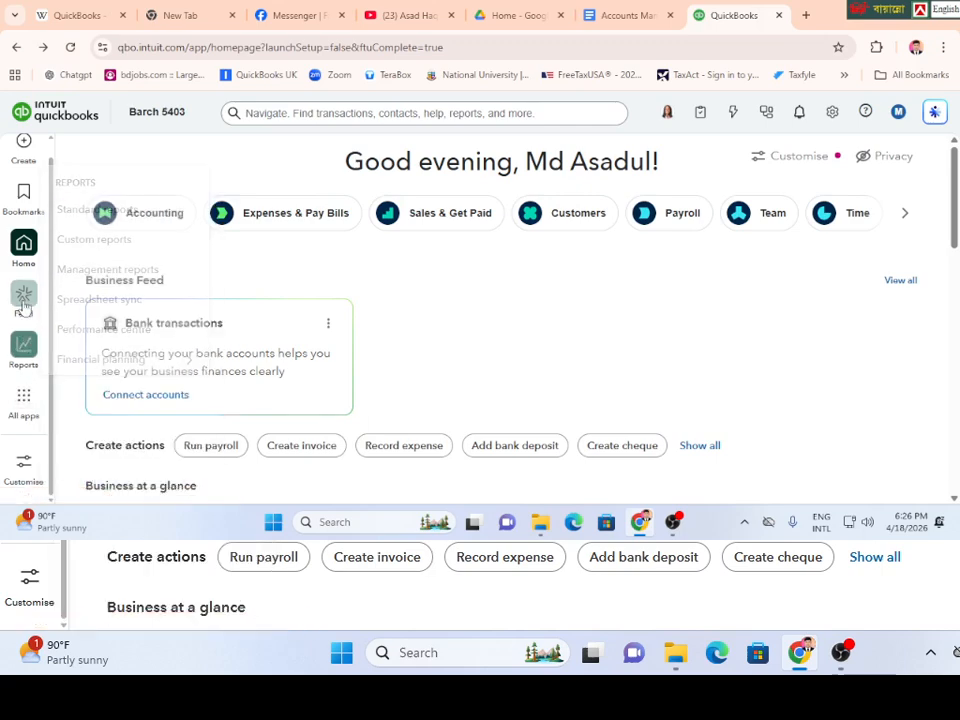
mouse_move(22, 190)
mouse_move(22, 146)
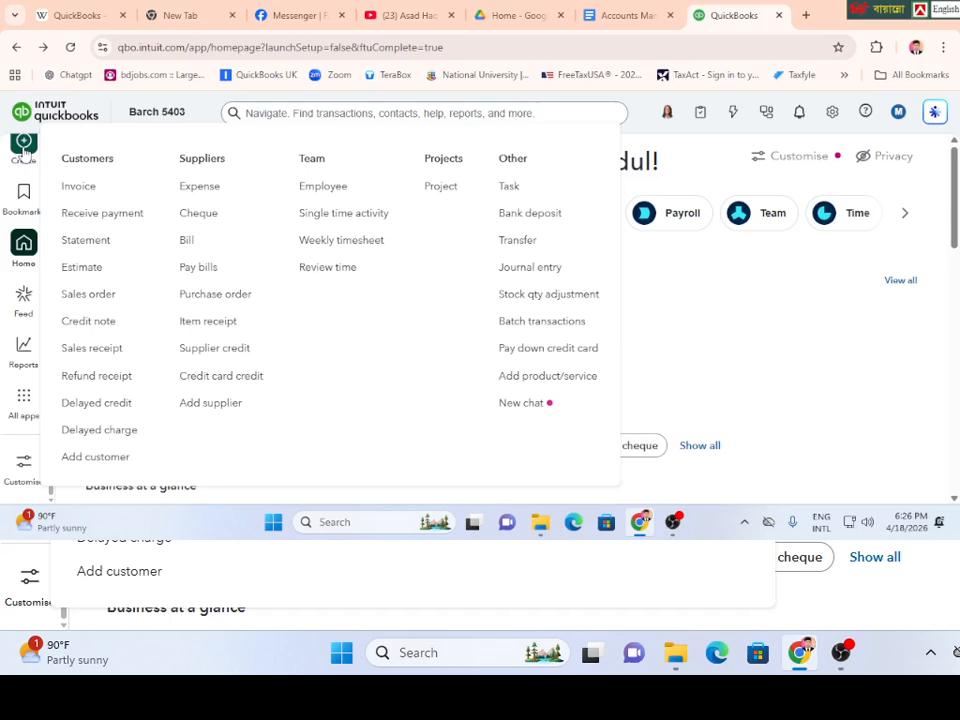
left_click(24, 148)
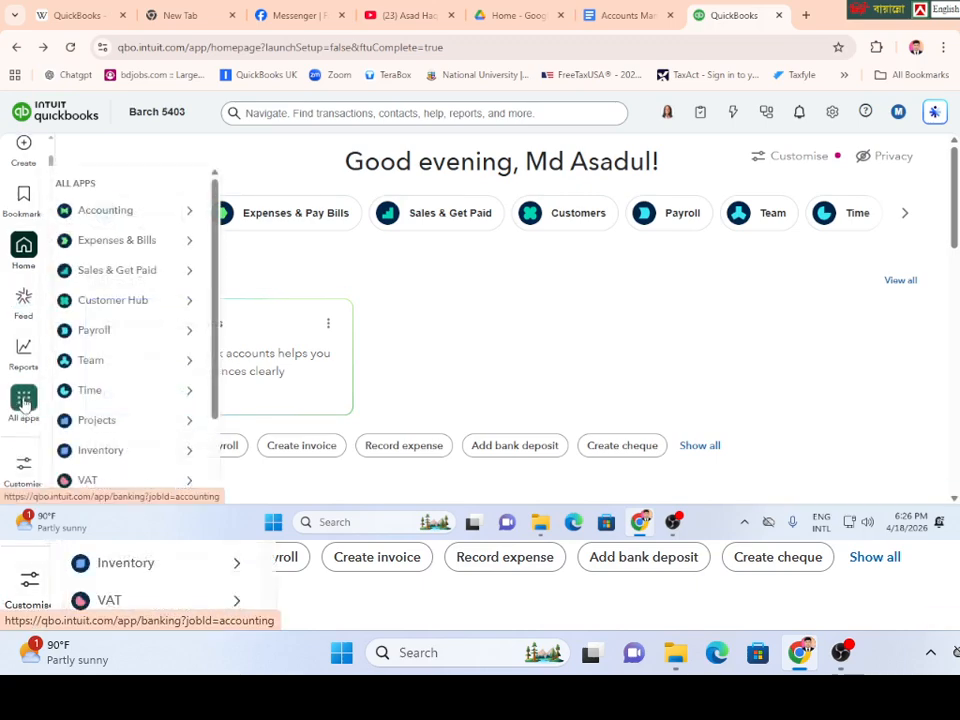
mouse_move(25, 388)
scroll(27, 322, "down", 1)
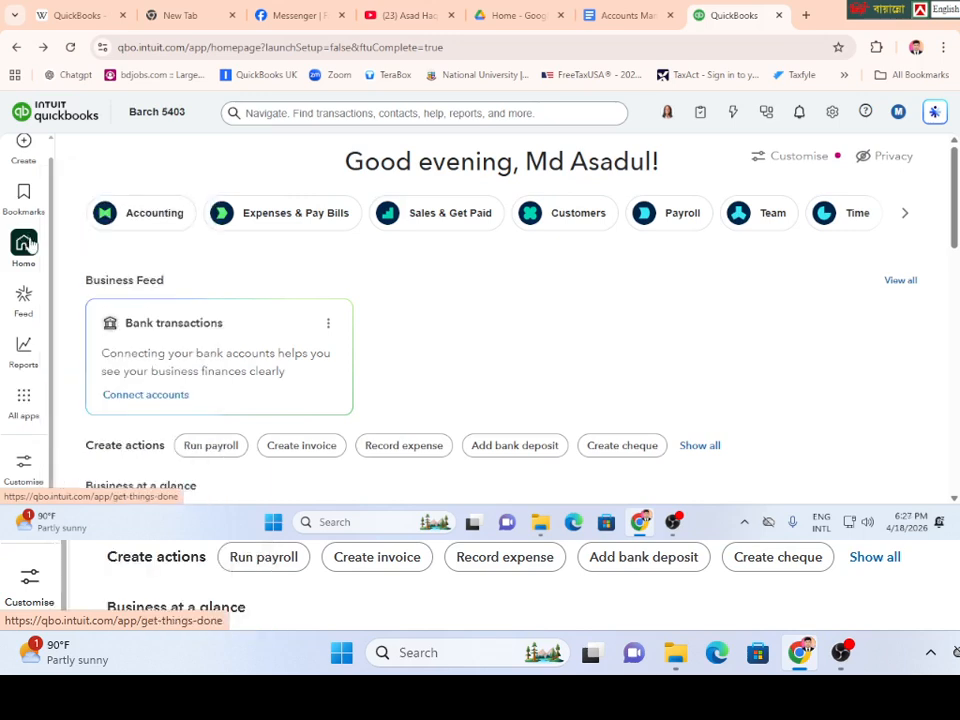
left_click(69, 48)
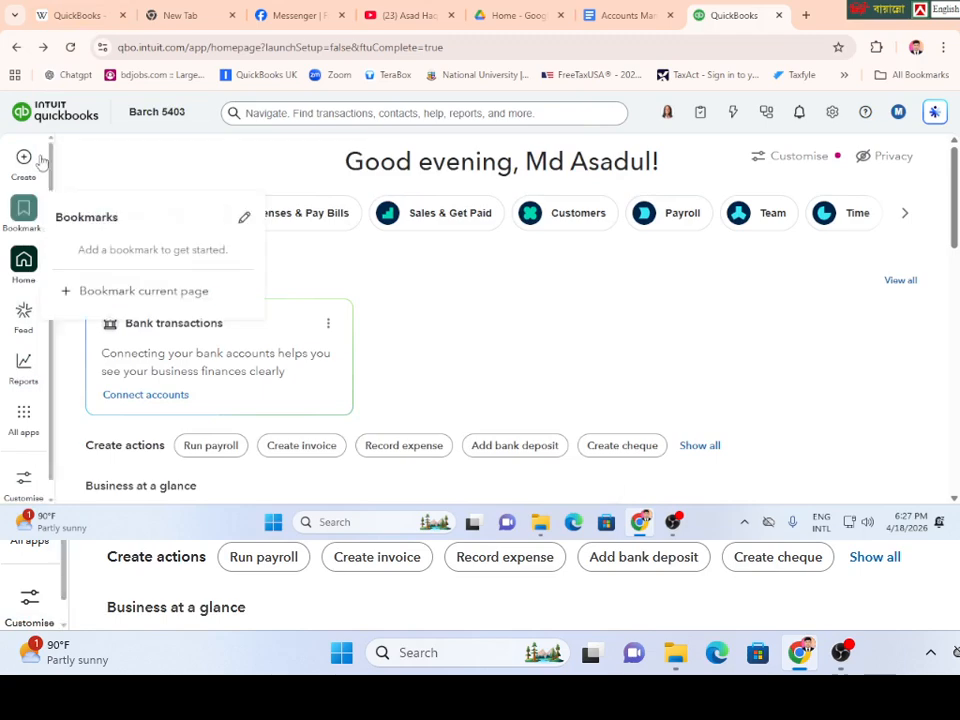
mouse_move(24, 163)
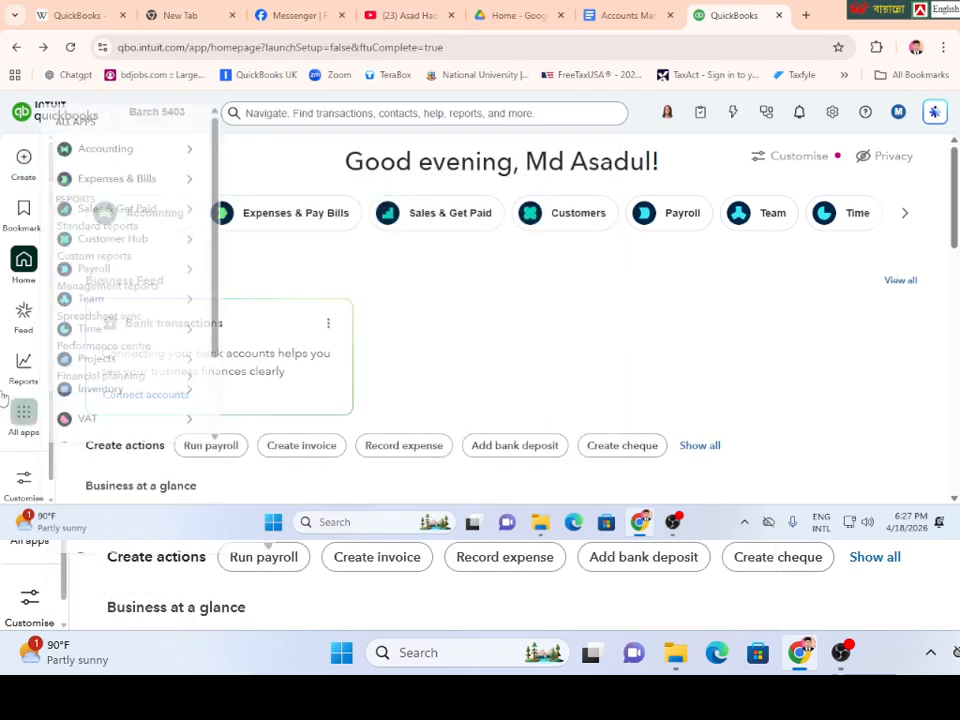
- Open the app menu customisation and save it with the existing app order and pins
mouse_move(14, 360)
scroll(12, 360, "down", 1)
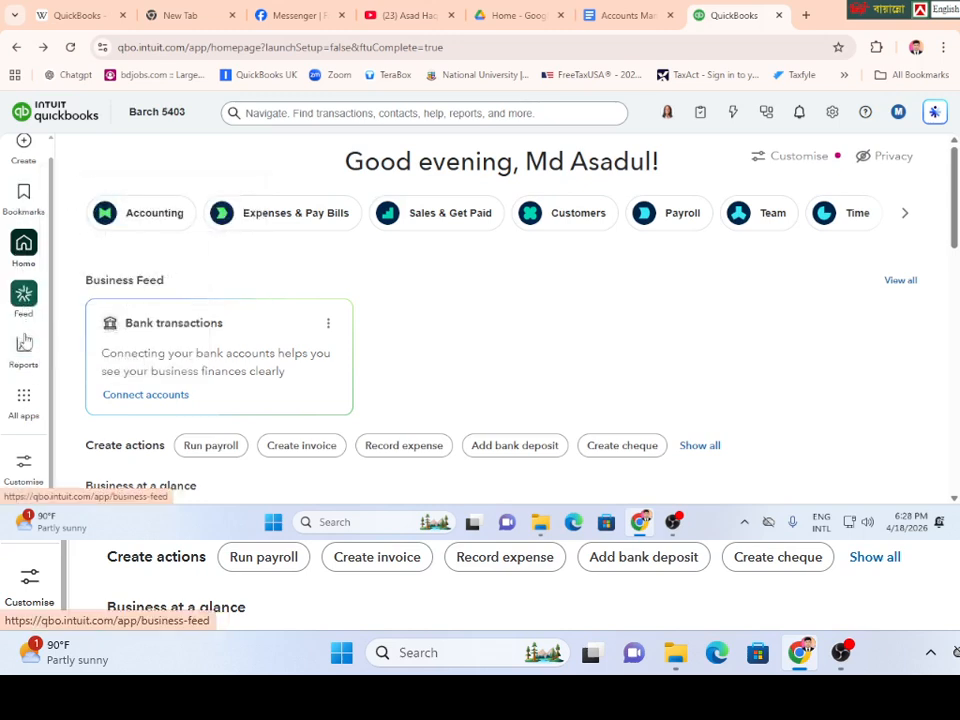
left_click(22, 468)
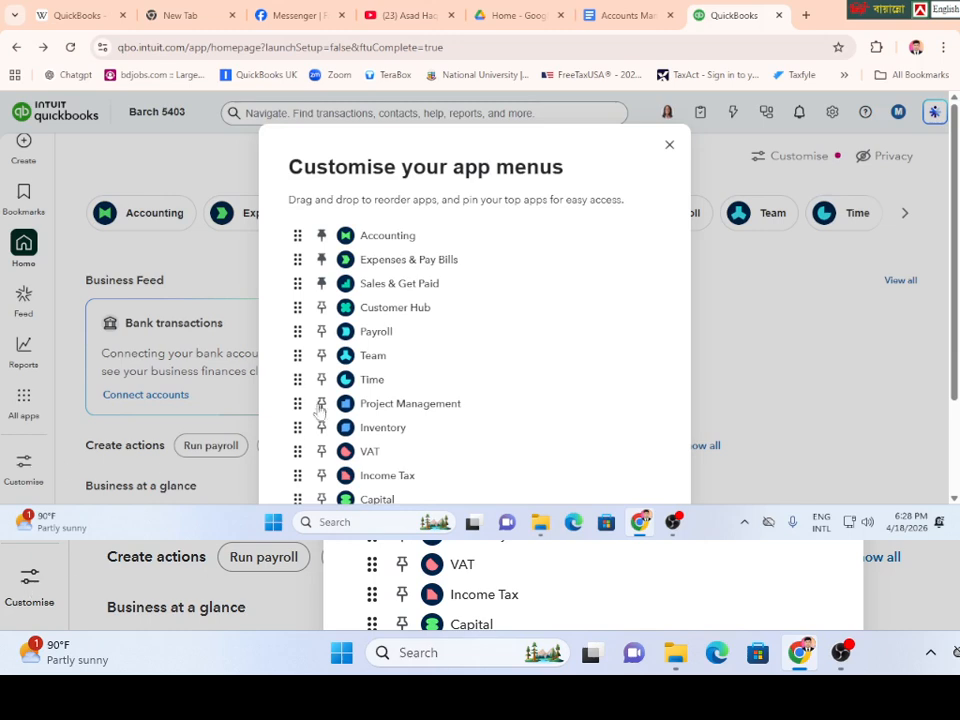
scroll(465, 349, "down", 2)
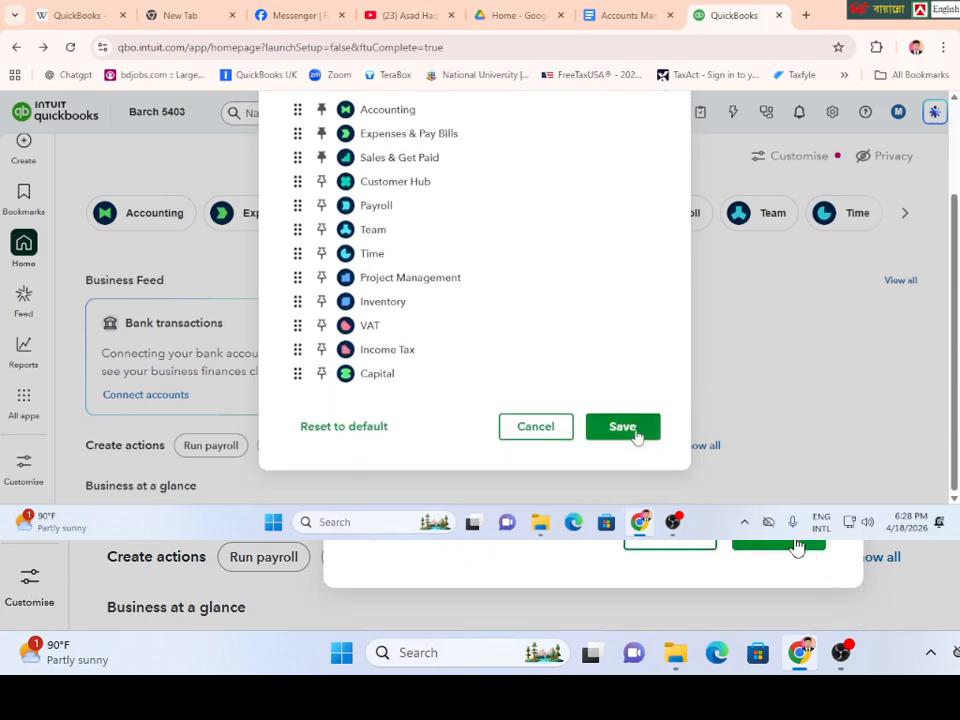
left_click(622, 427)
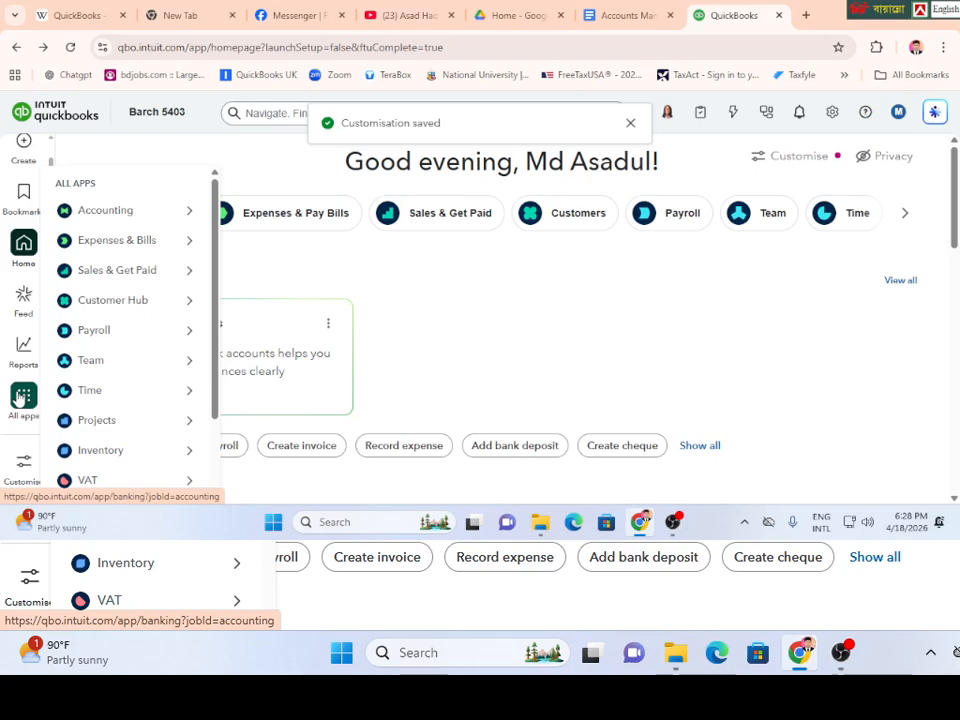
- Open the VAT overview, read the setup requirements for Making Tax Digital and start the VAT setup
left_click(88, 482)
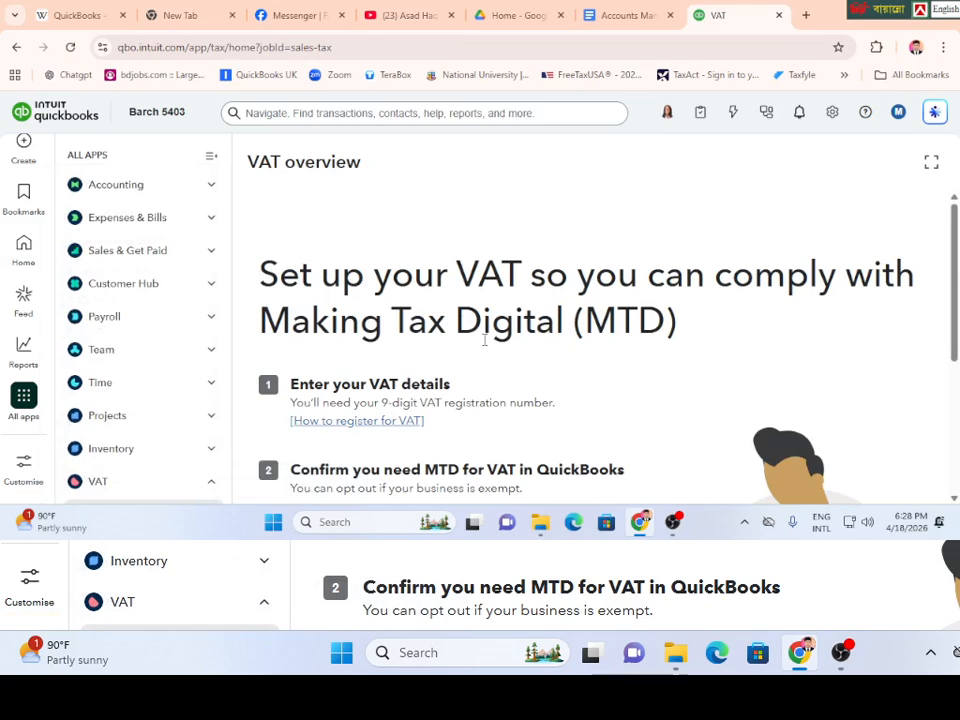
mouse_move(23, 405)
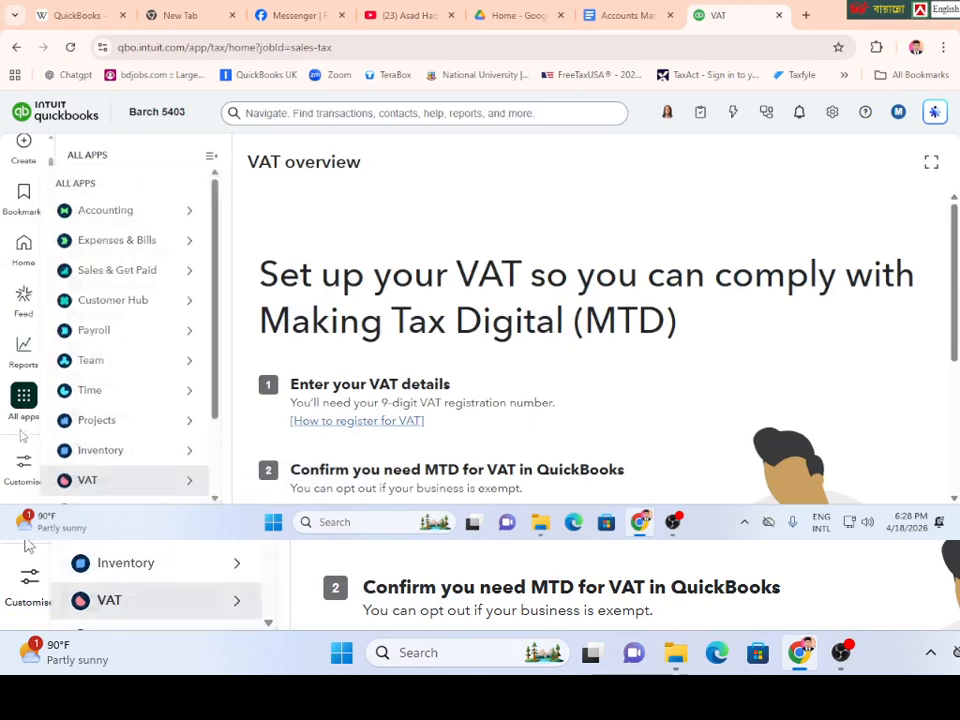
mouse_move(114, 484)
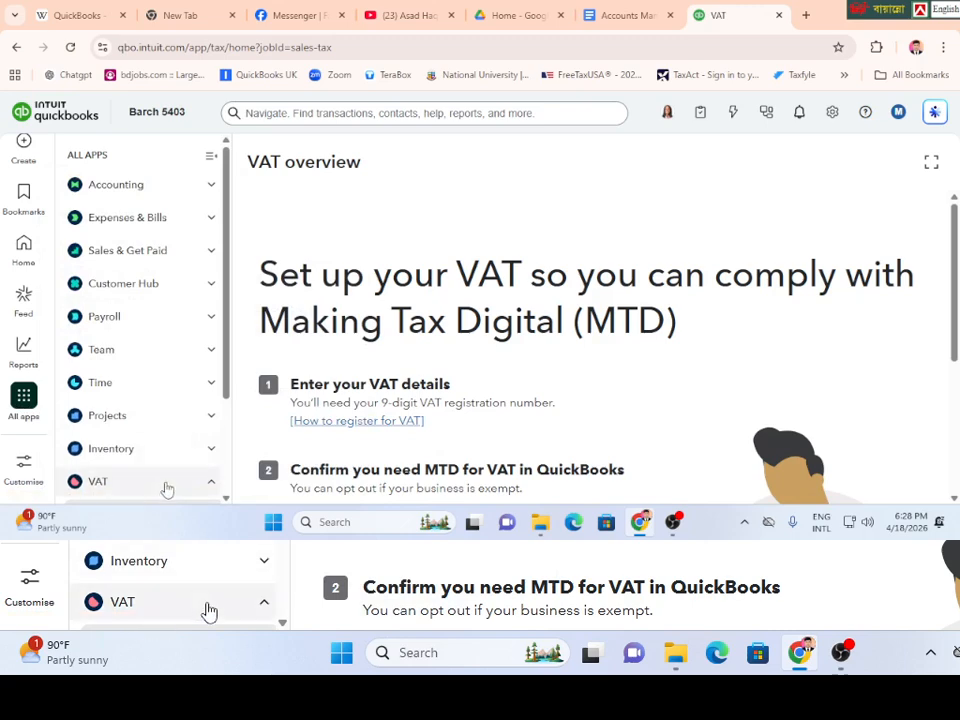
scroll(395, 450, "down", 3)
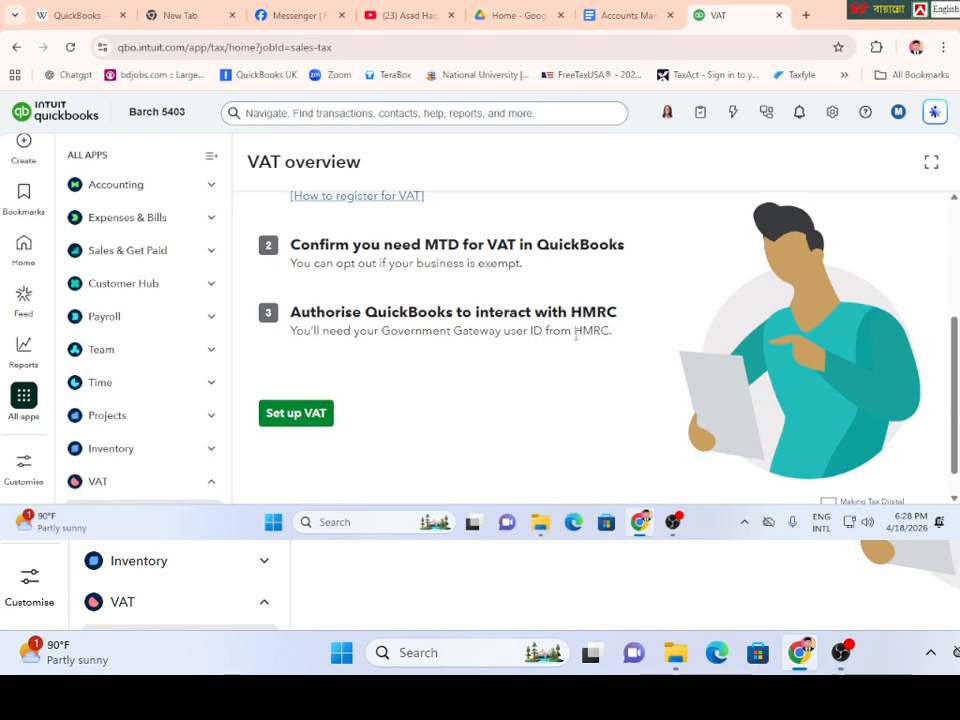
left_click_drag(575, 335, 609, 331)
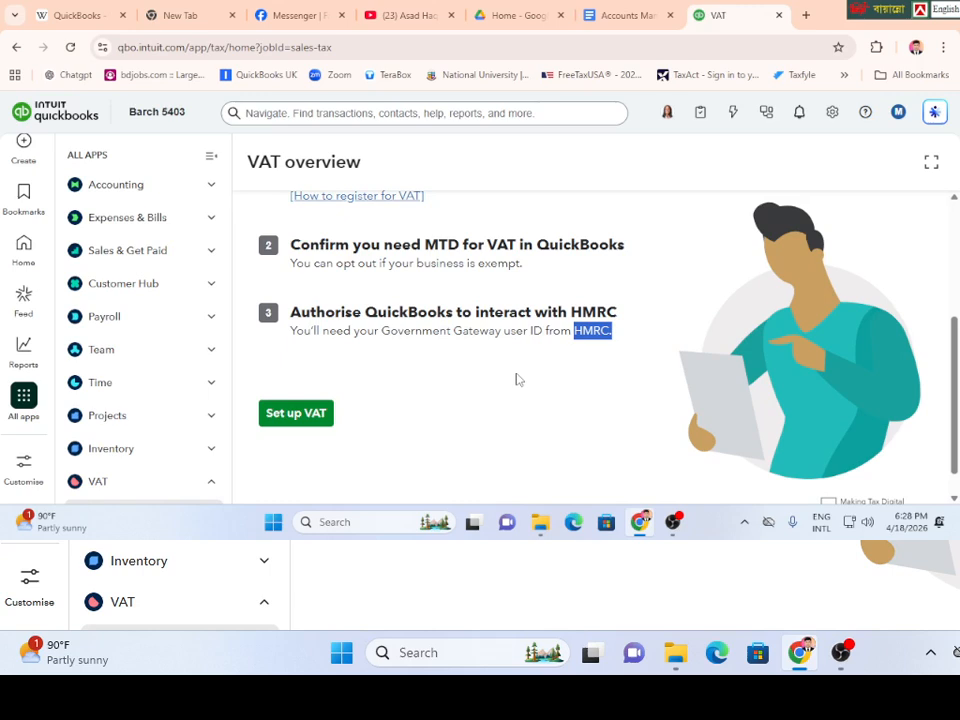
left_click(290, 383)
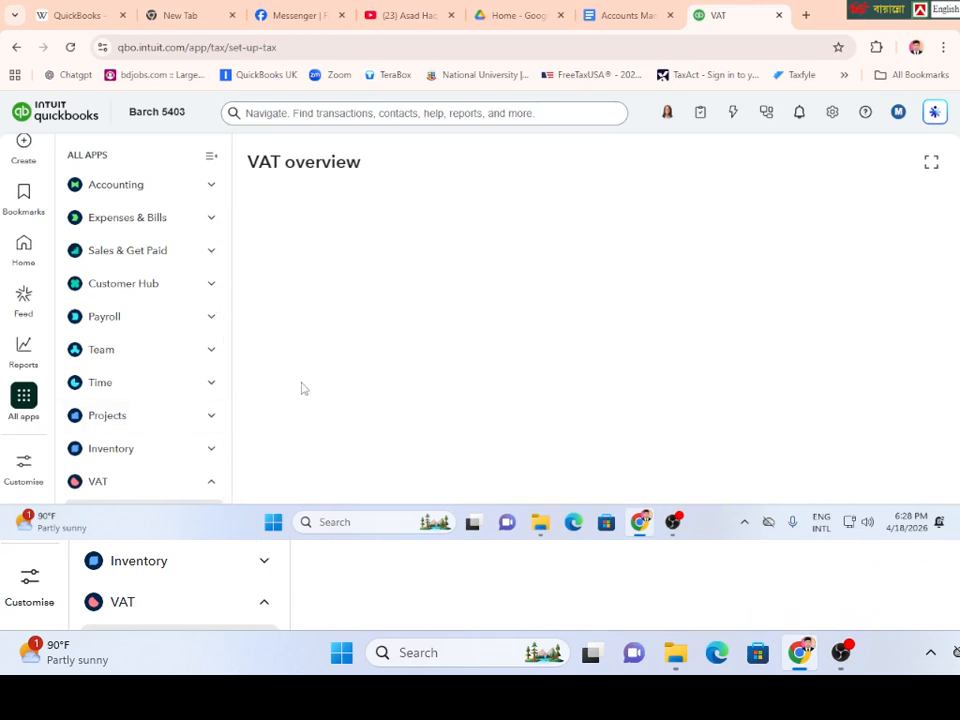
- Set the VAT return filing frequency to Quarterly and enter the company's 9-digit VAT registration number
scroll(477, 311, "down", 4)
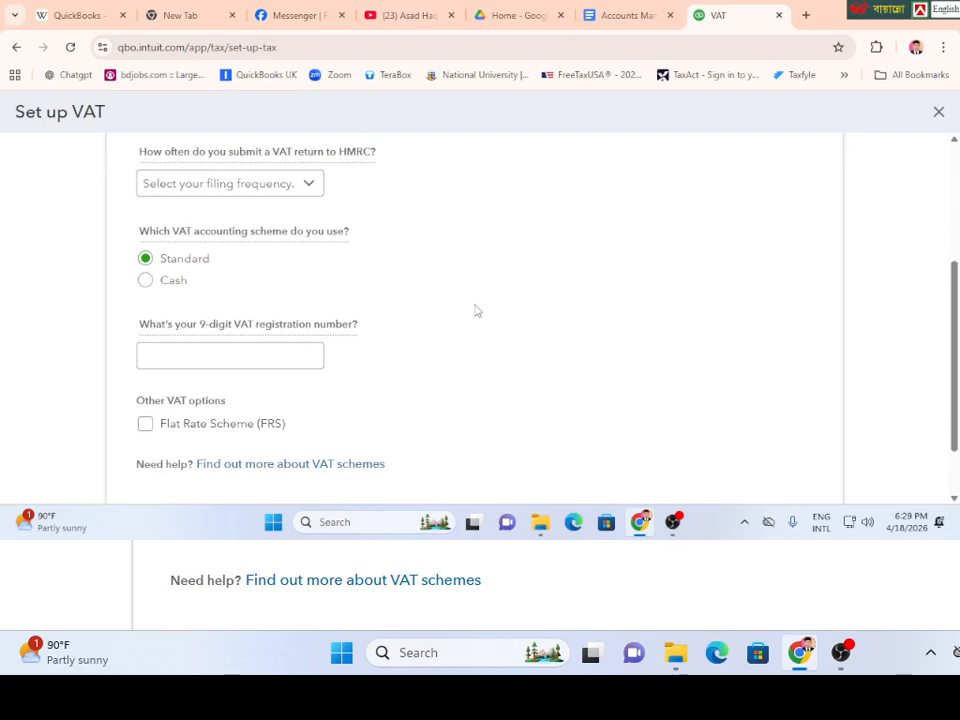
scroll(477, 311, "up", 4)
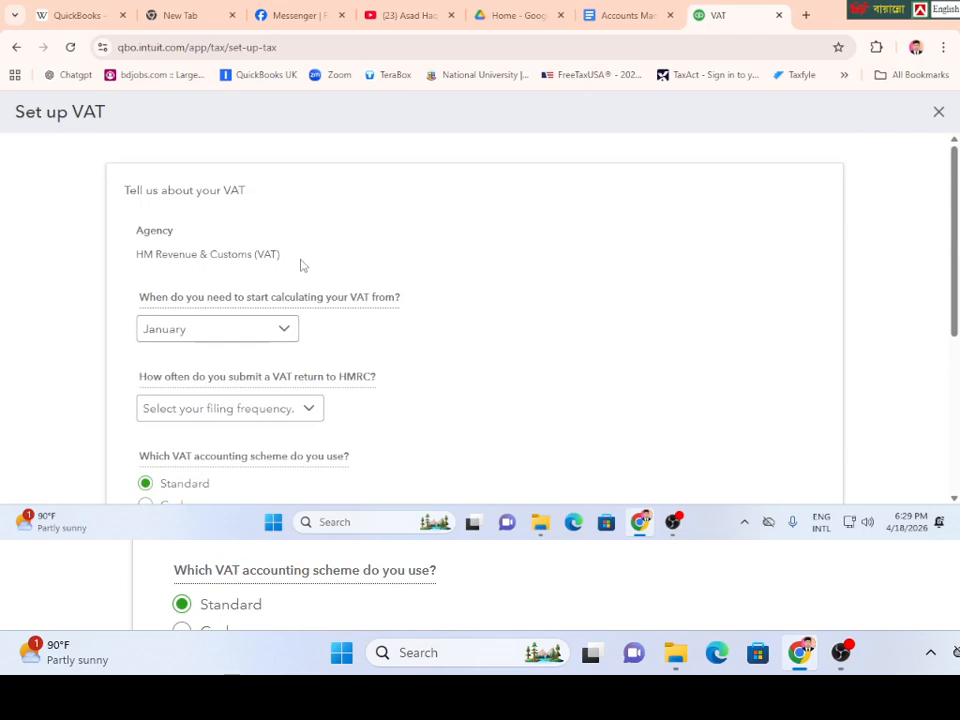
scroll(300, 265, "down", 1)
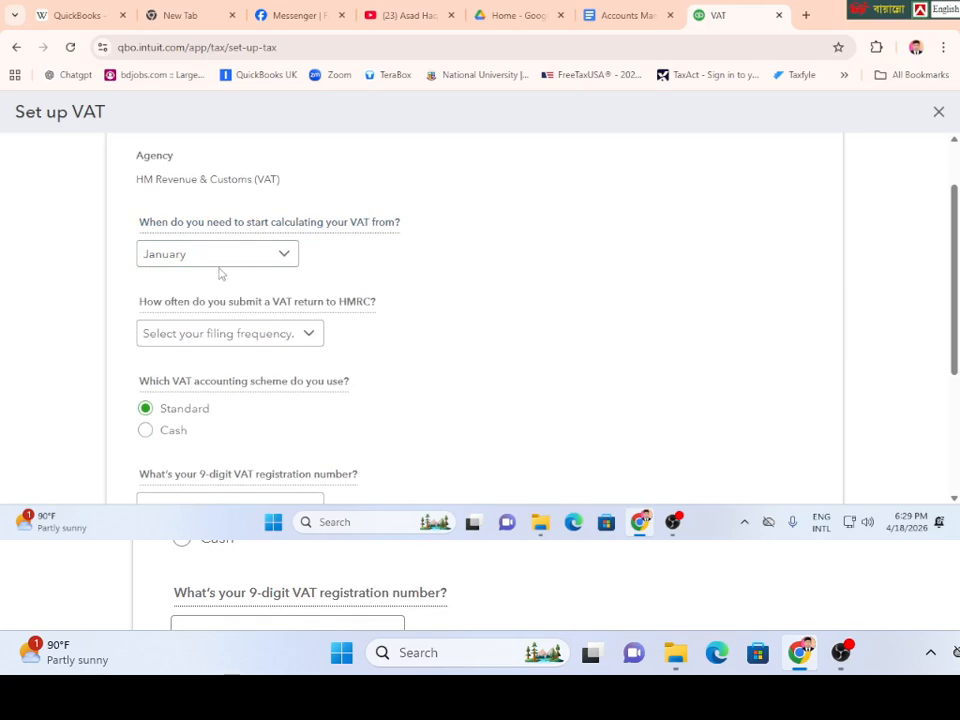
scroll(220, 273, "down", 1)
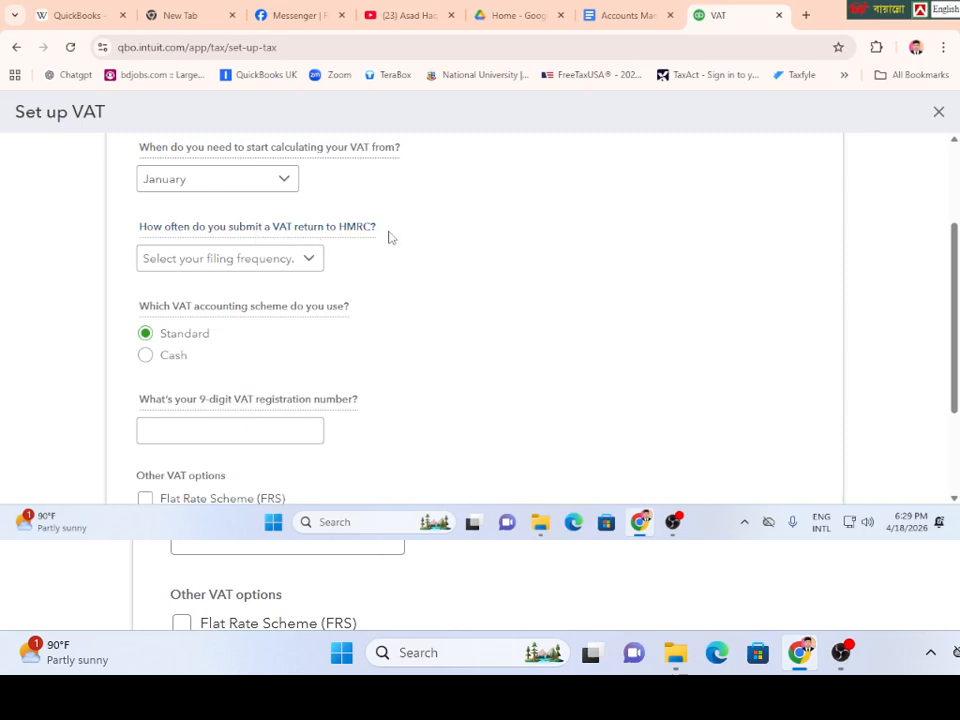
left_click(229, 271)
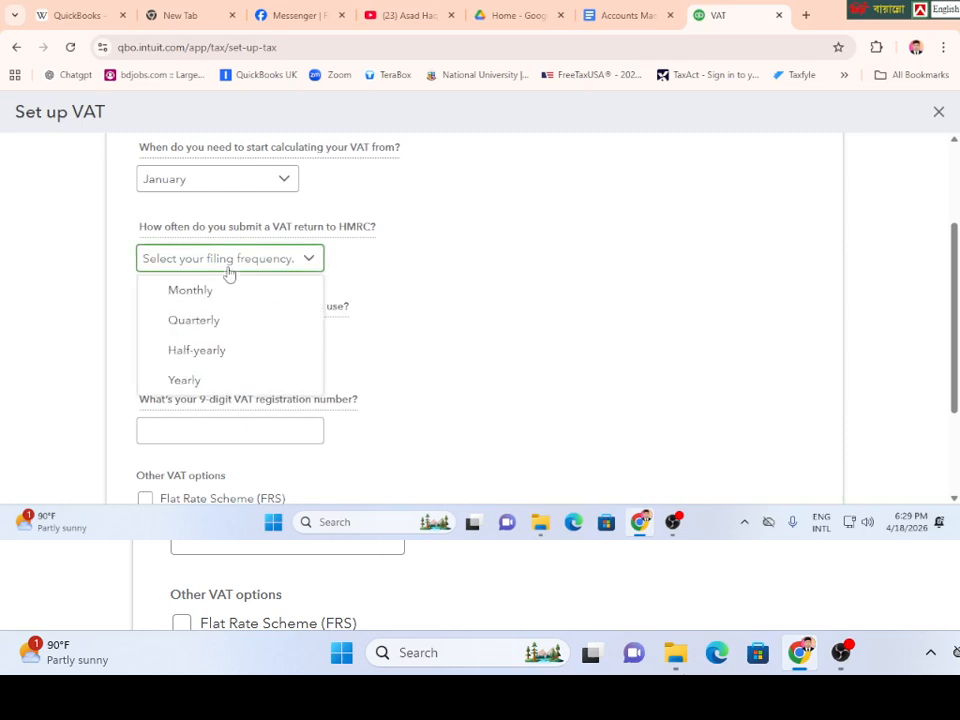
left_click(197, 327)
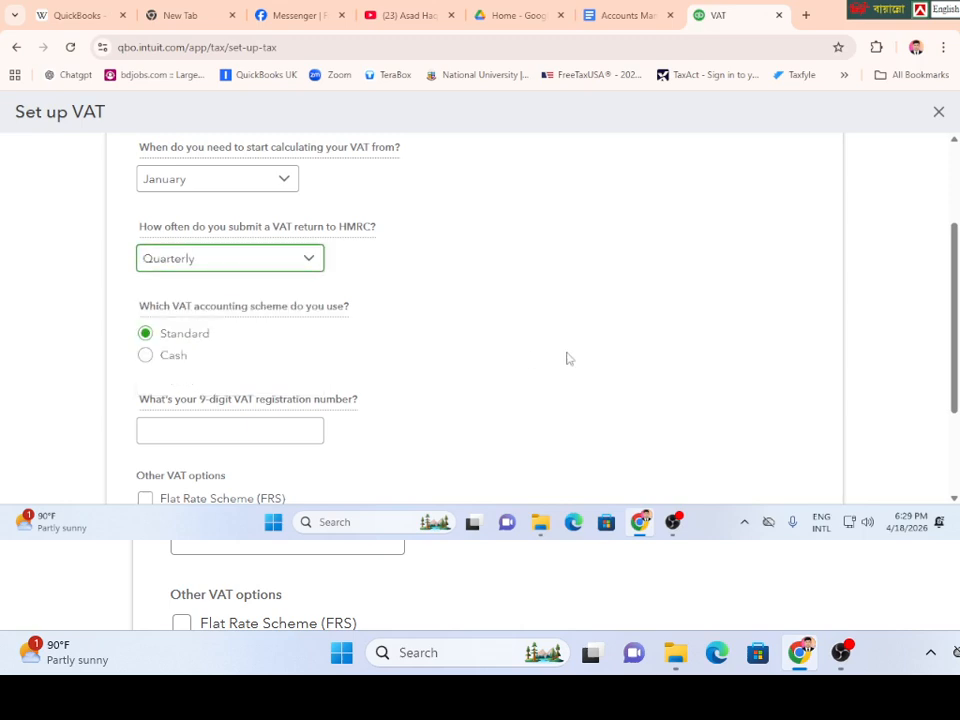
scroll(568, 358, "down", 3)
left_click(186, 282)
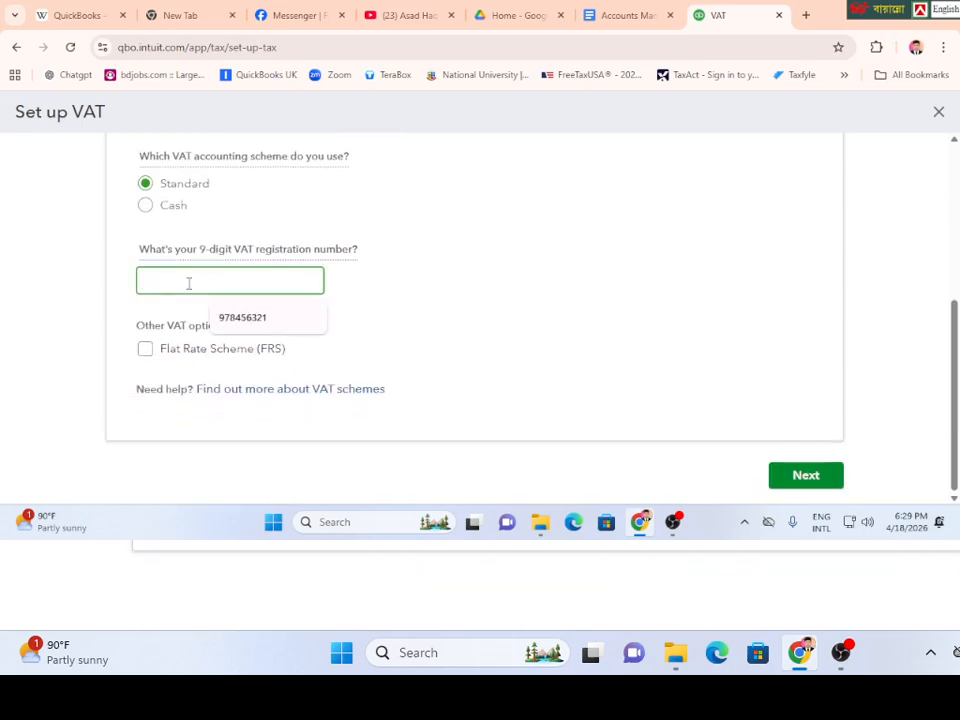
left_click(248, 322)
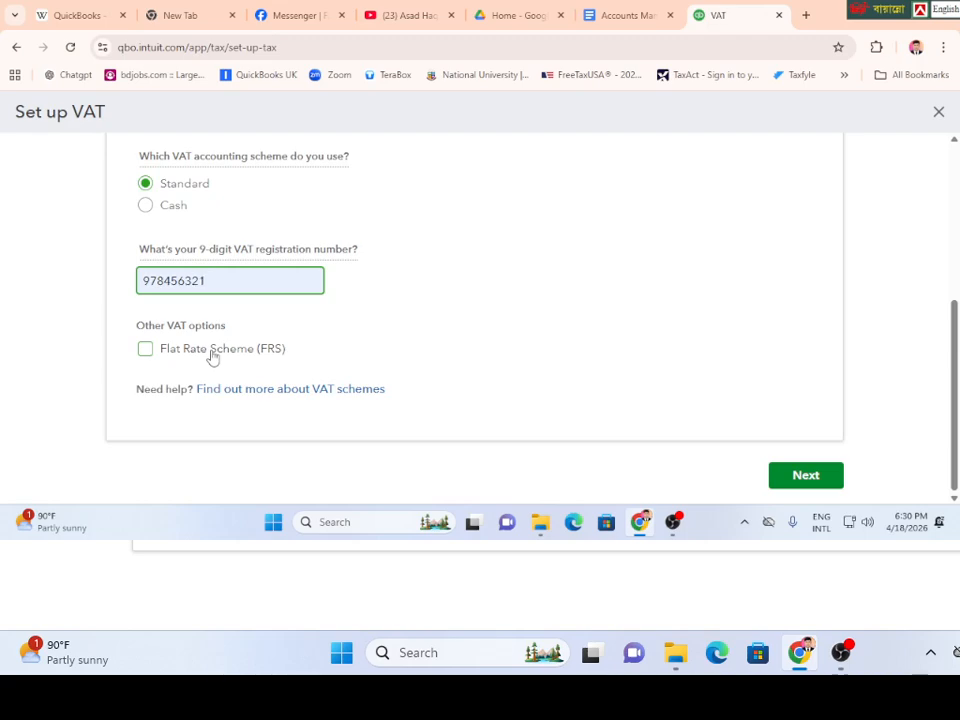
- Enable the Flat Rate Scheme (FRS) with an industry flat rate of 20% and the date 18/04/2026
left_click(212, 357)
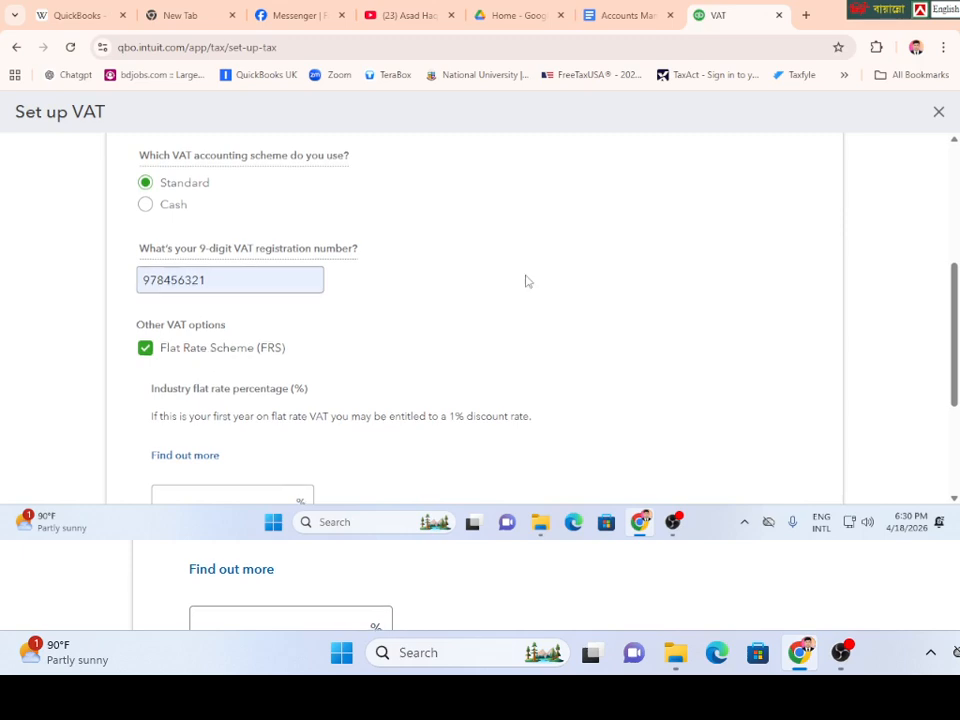
scroll(523, 279, "down", 2)
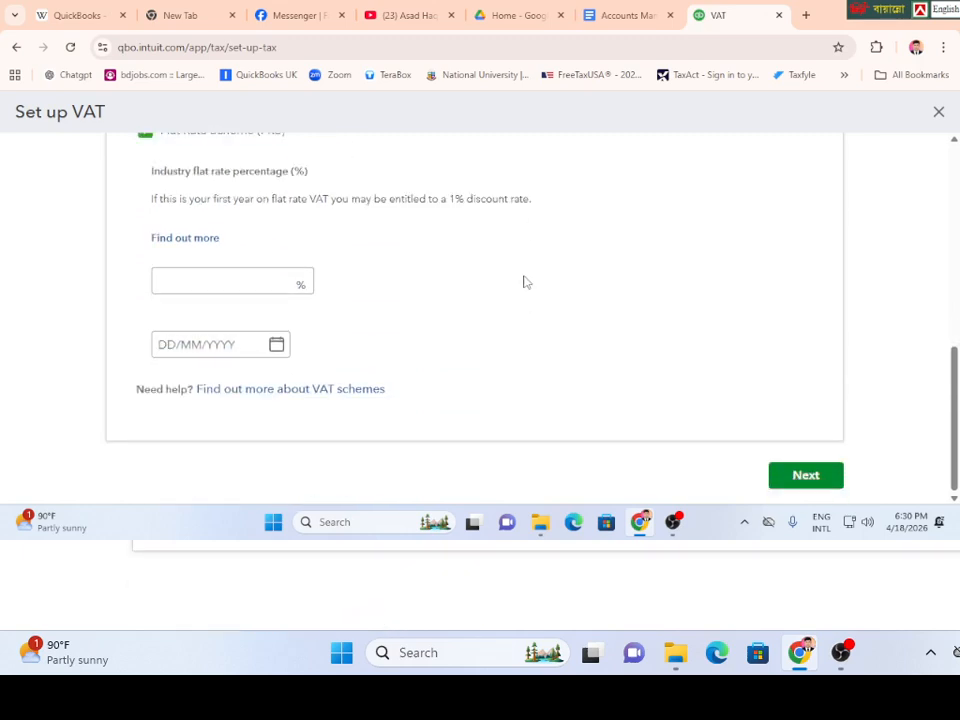
left_click(215, 284)
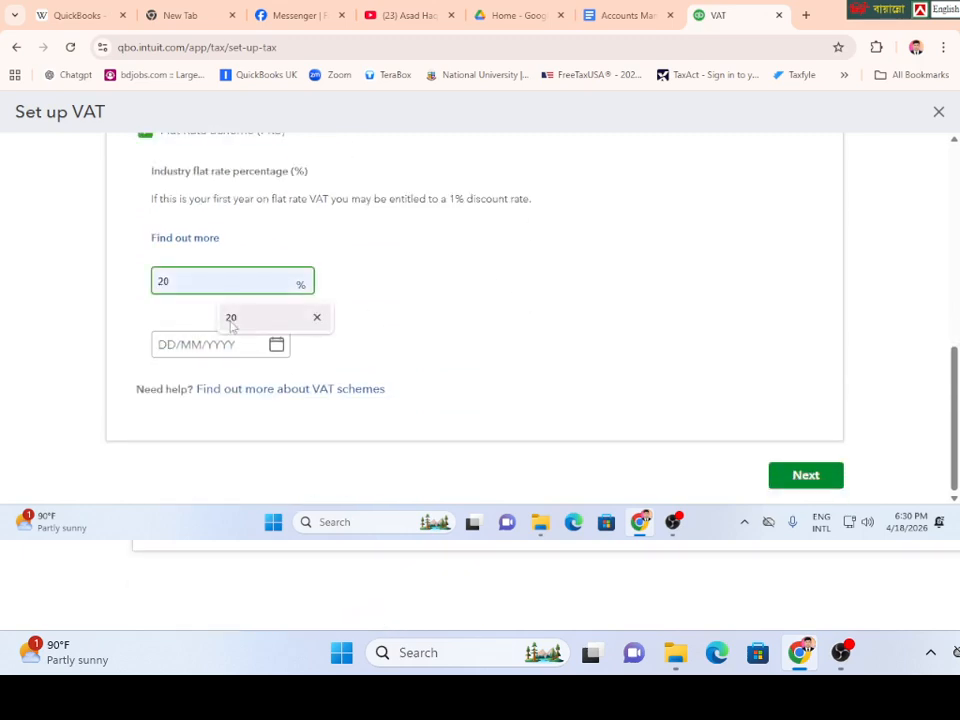
left_click(231, 328)
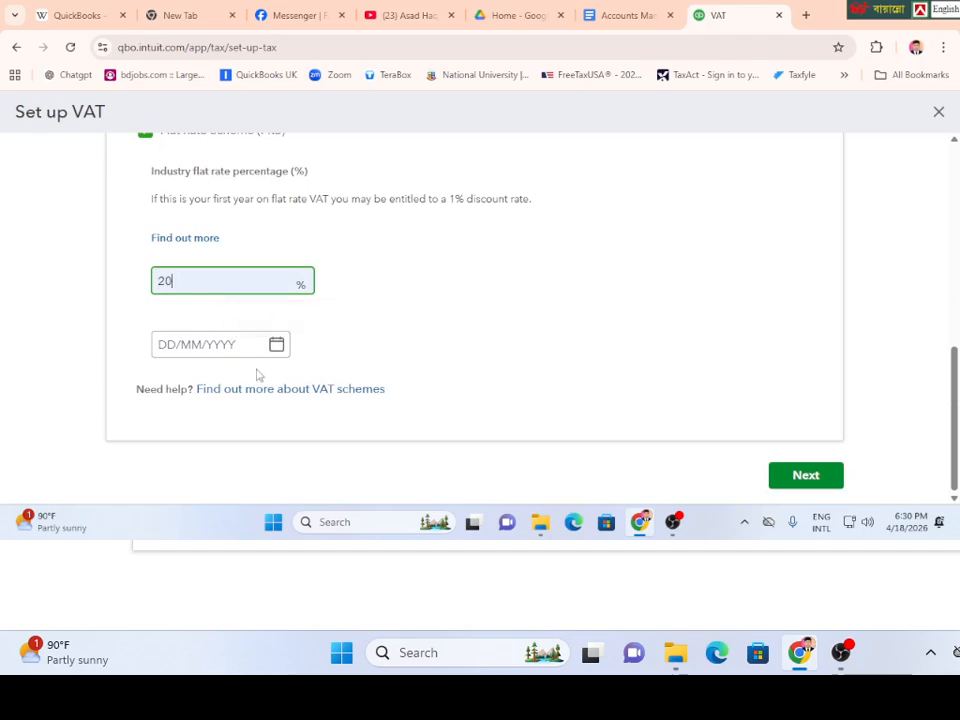
left_click(277, 346)
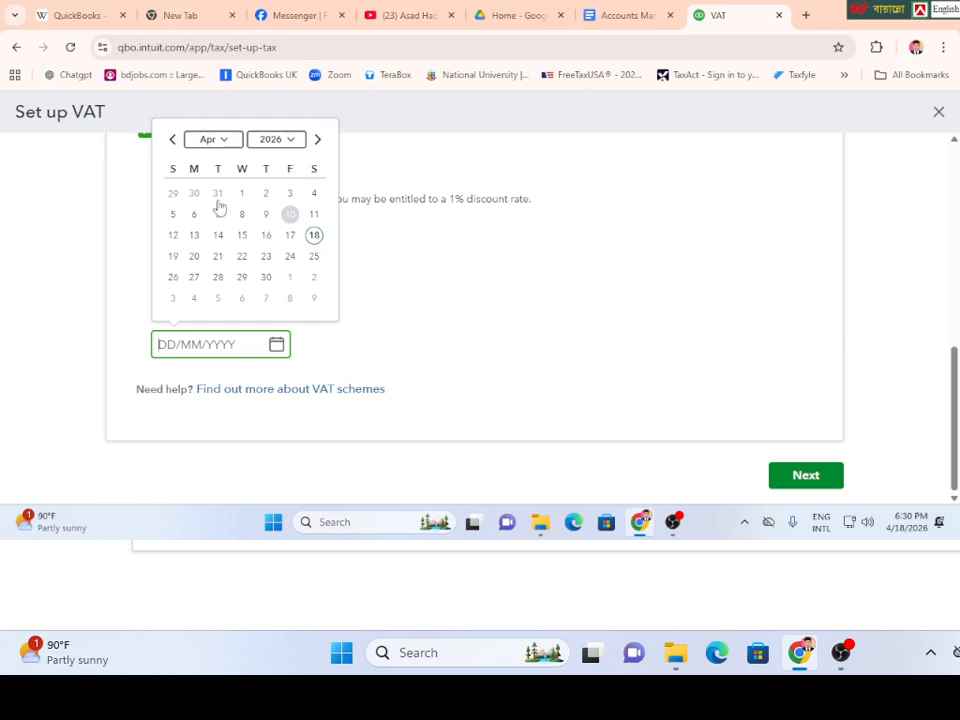
left_click(315, 236)
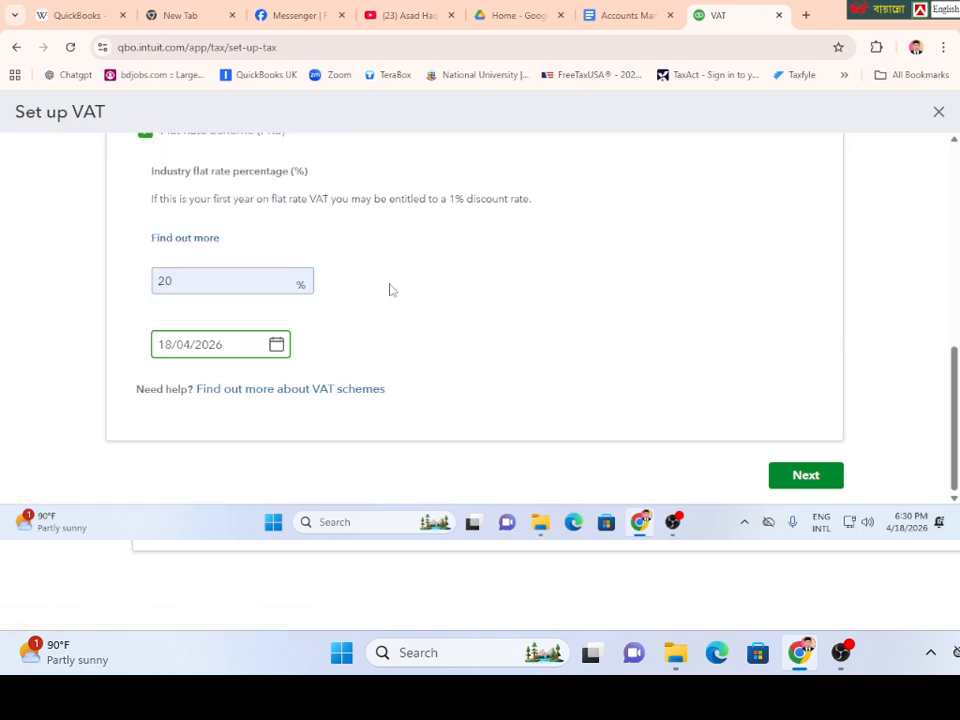
- Check the entered VAT details from the agency to the flat rate date, then submit and finish the VAT setup
scroll(396, 292, "up", 4)
scroll(396, 292, "up", 2)
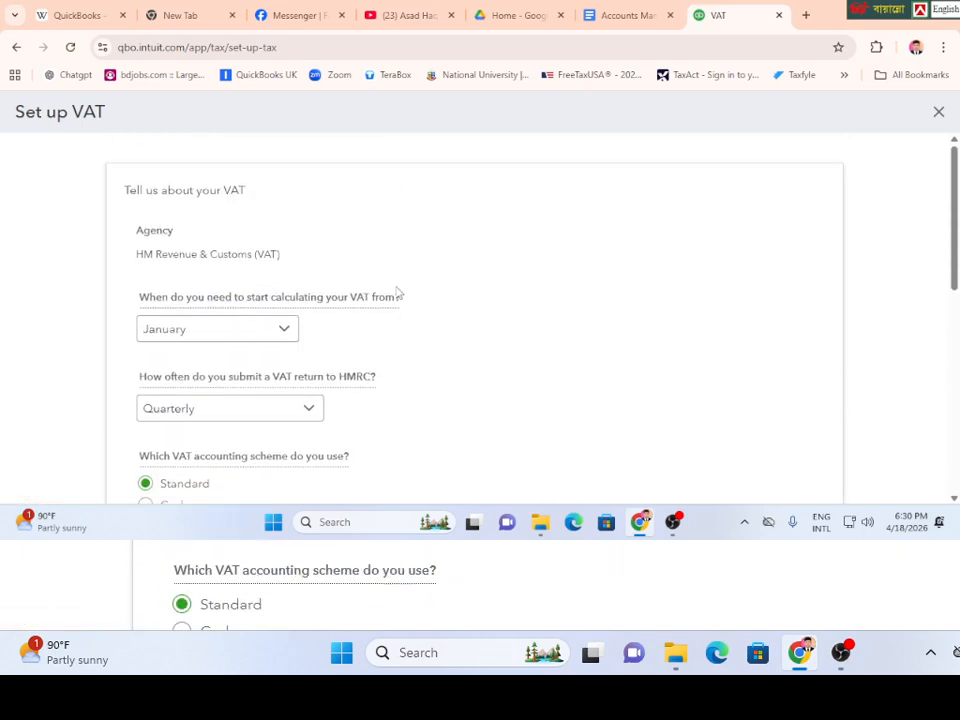
scroll(398, 292, "down", 1)
scroll(396, 292, "down", 2)
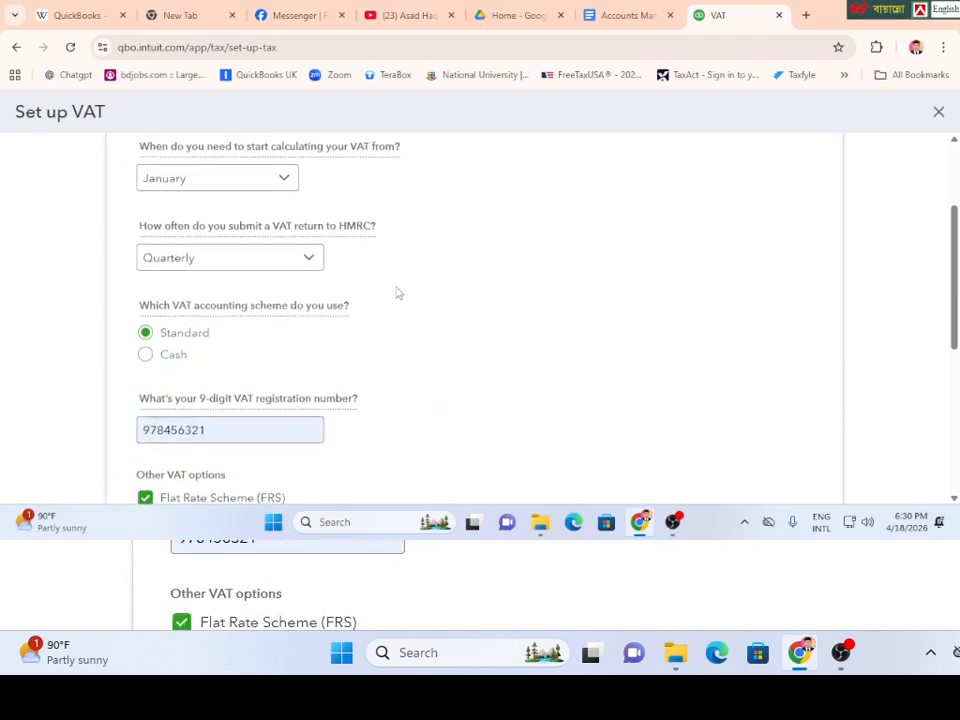
scroll(396, 292, "up", 1)
scroll(396, 292, "down", 2)
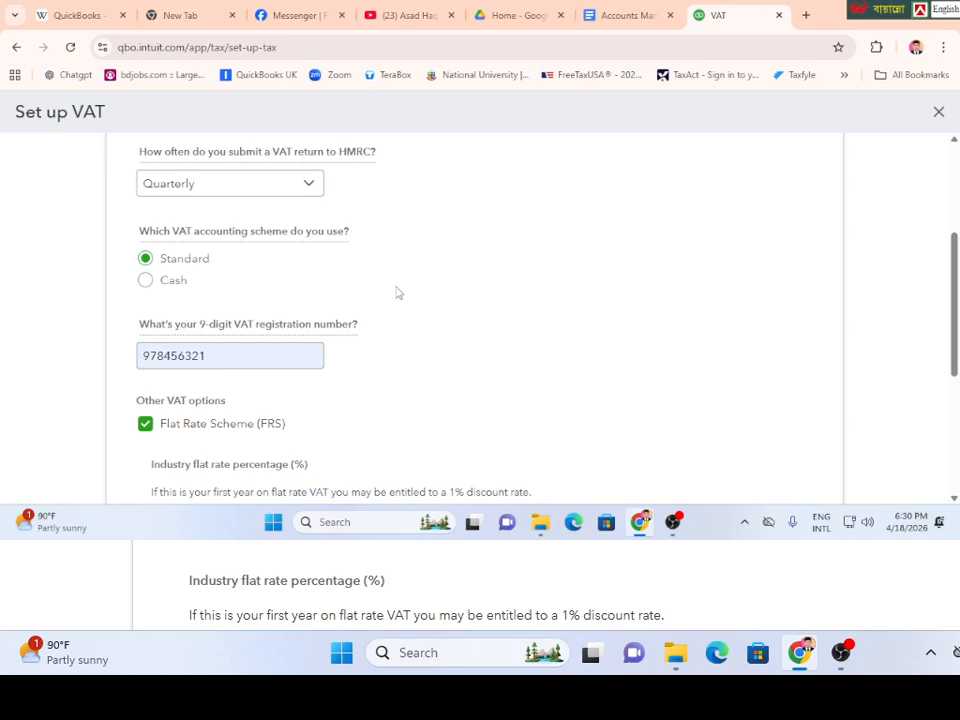
scroll(396, 292, "down", 4)
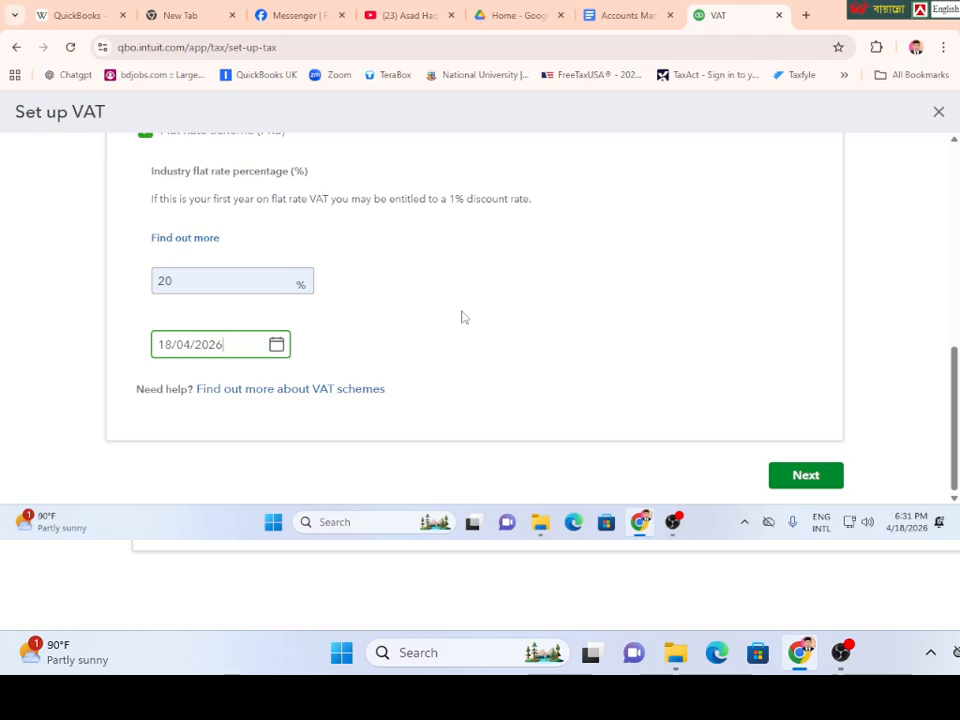
left_click(808, 485)
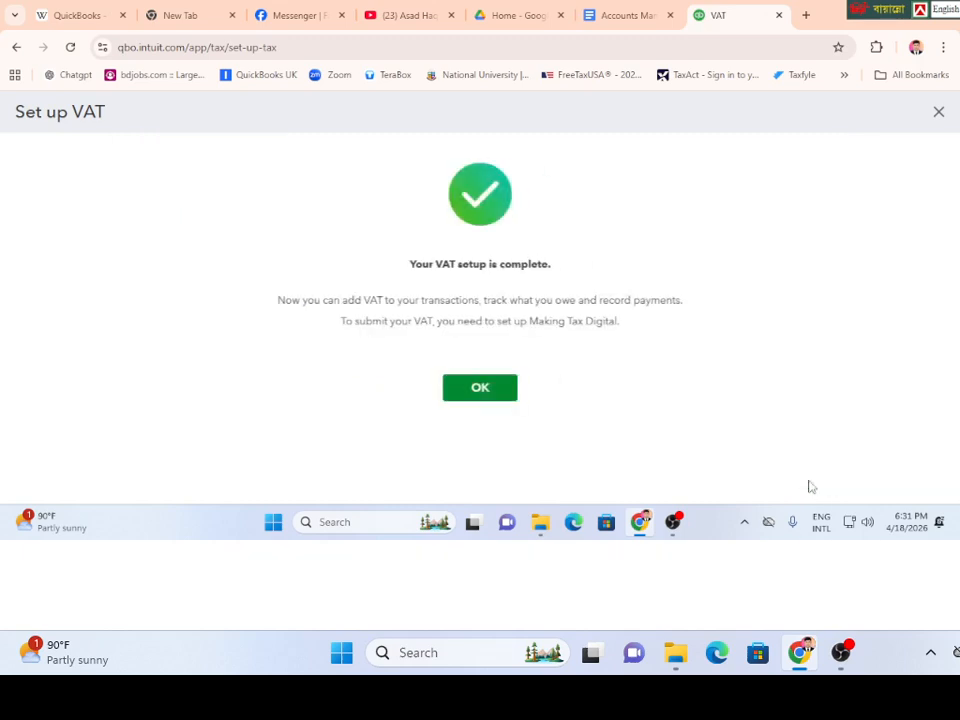
left_click(478, 387)
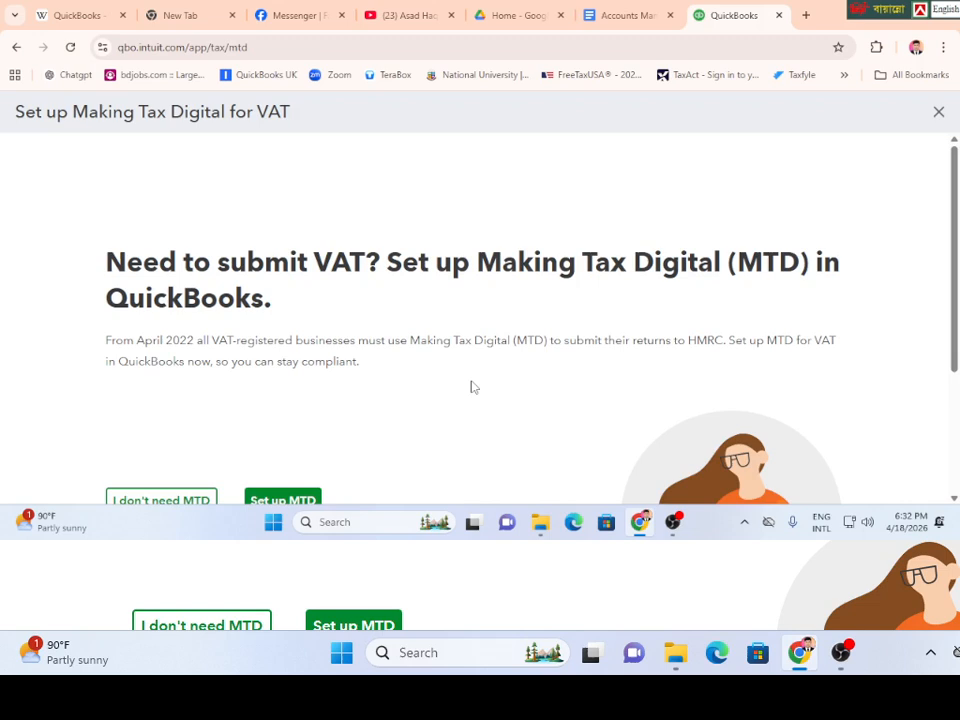
- Decline Making Tax Digital, confirm that it is not needed for this company, and finish the setup to return to the VAT overview
scroll(474, 387, "down", 3)
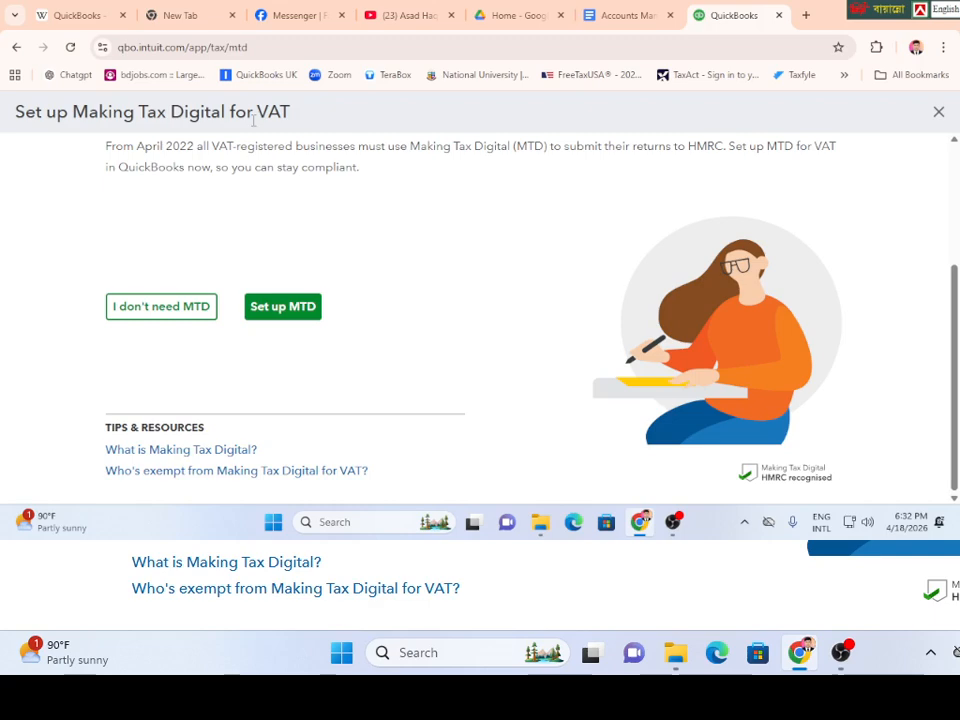
left_click(161, 306)
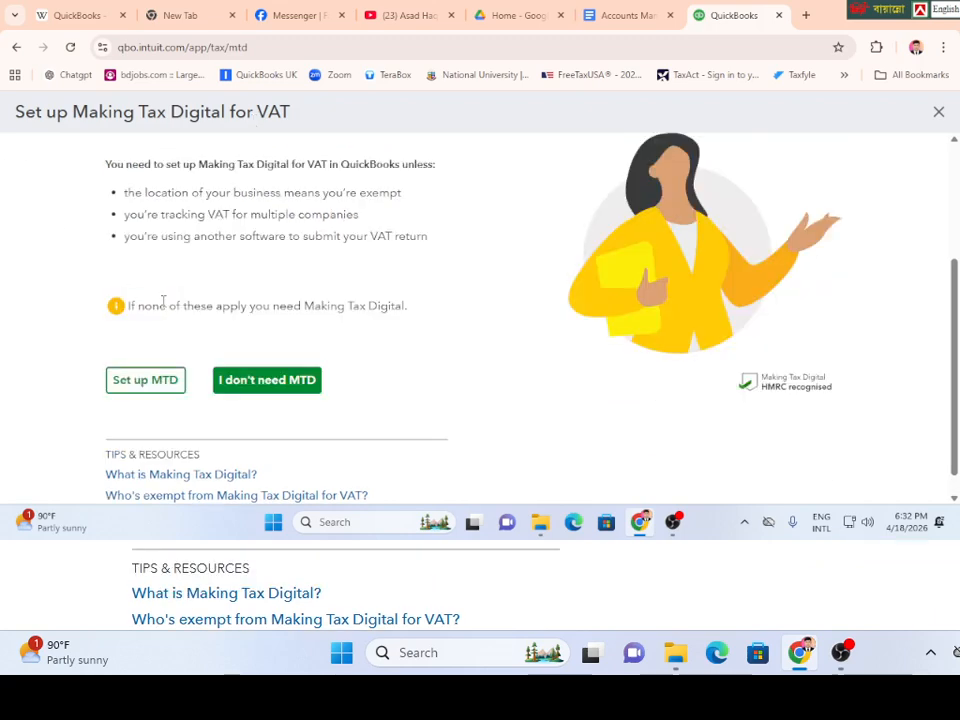
left_click(279, 386)
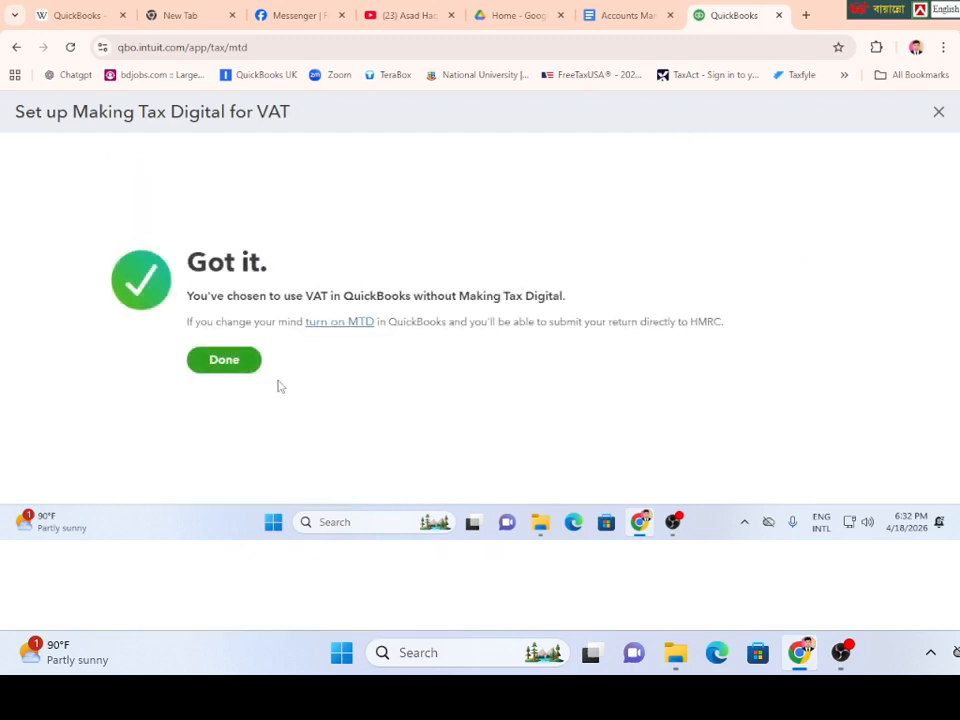
left_click(225, 362)
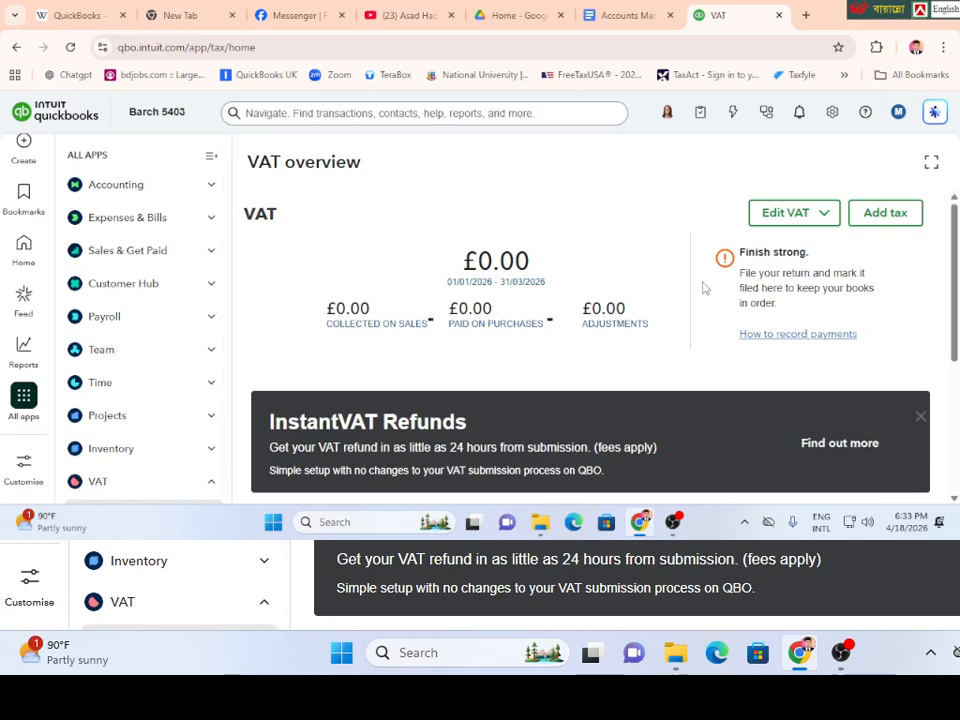
- Look over the VAT overview and its list of returns, and dismiss the InstantVAT Refunds banner
scroll(701, 285, "down", 2)
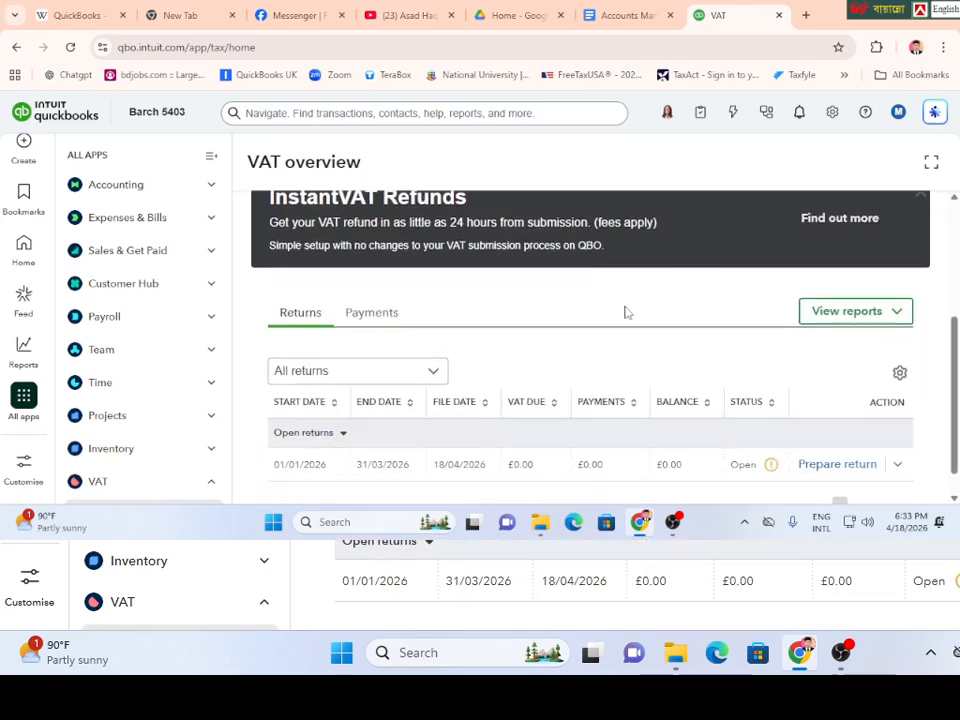
scroll(625, 313, "down", 1)
scroll(625, 313, "up", 3)
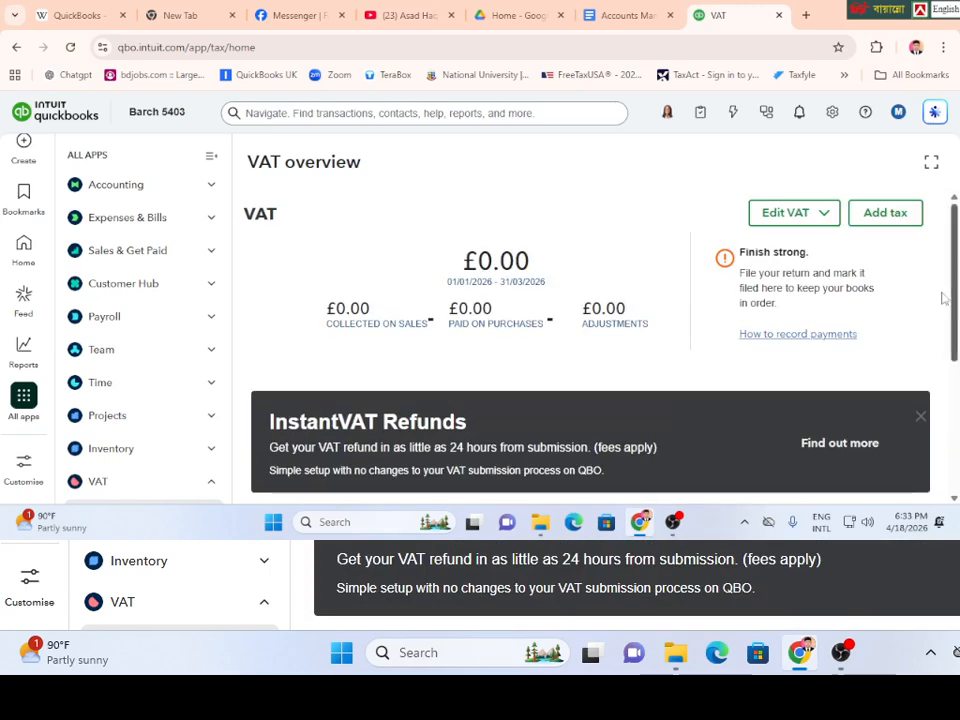
left_click(23, 148)
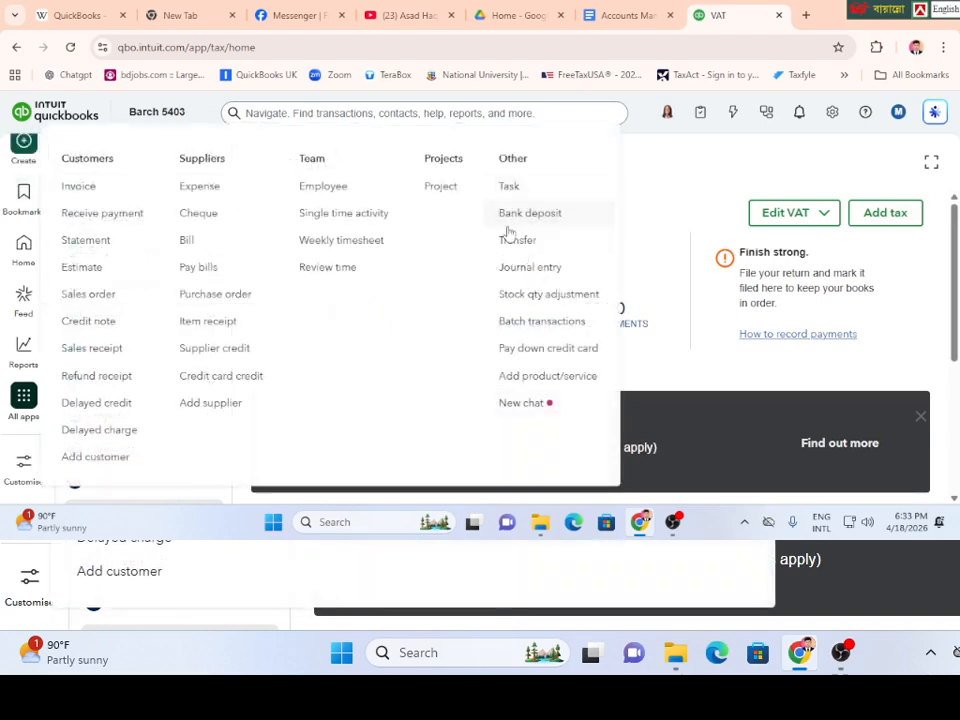
left_click(626, 184)
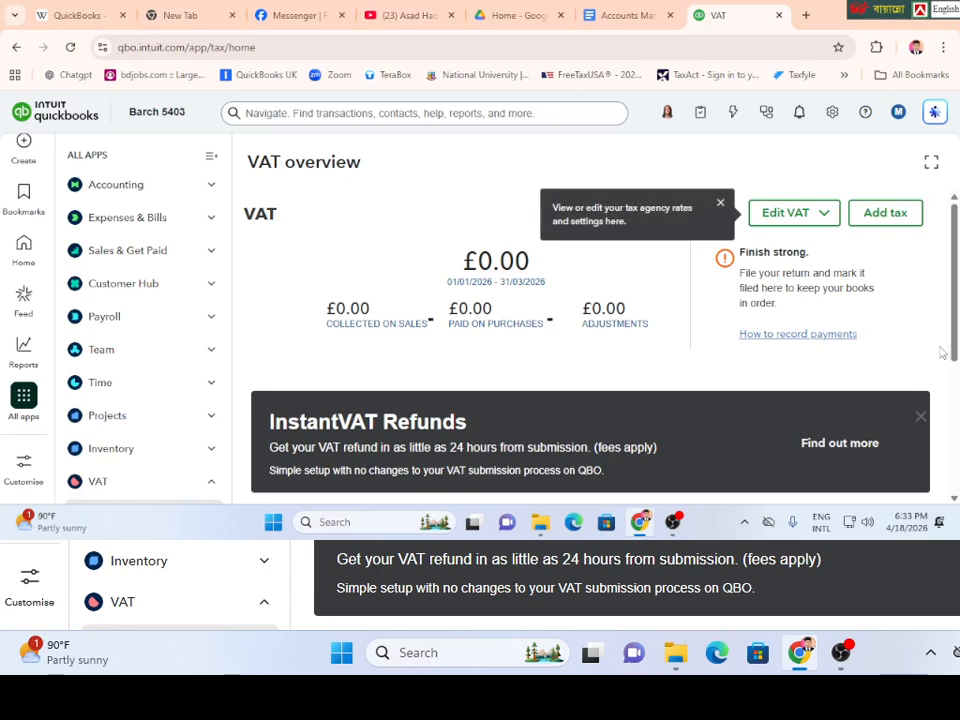
left_click(921, 418)
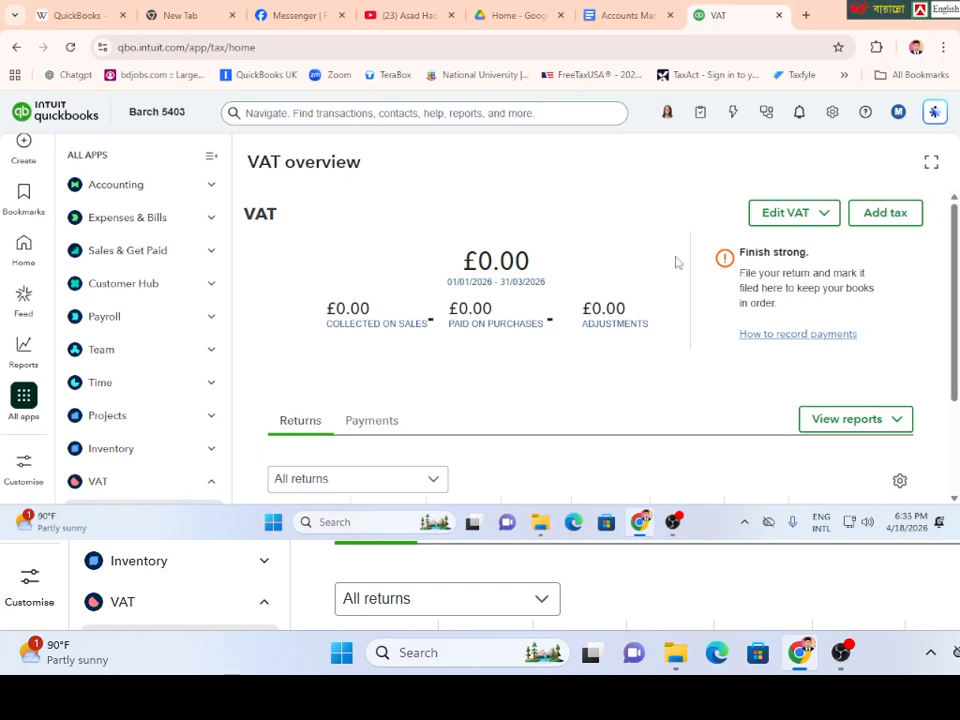
scroll(401, 336, "down", 2)
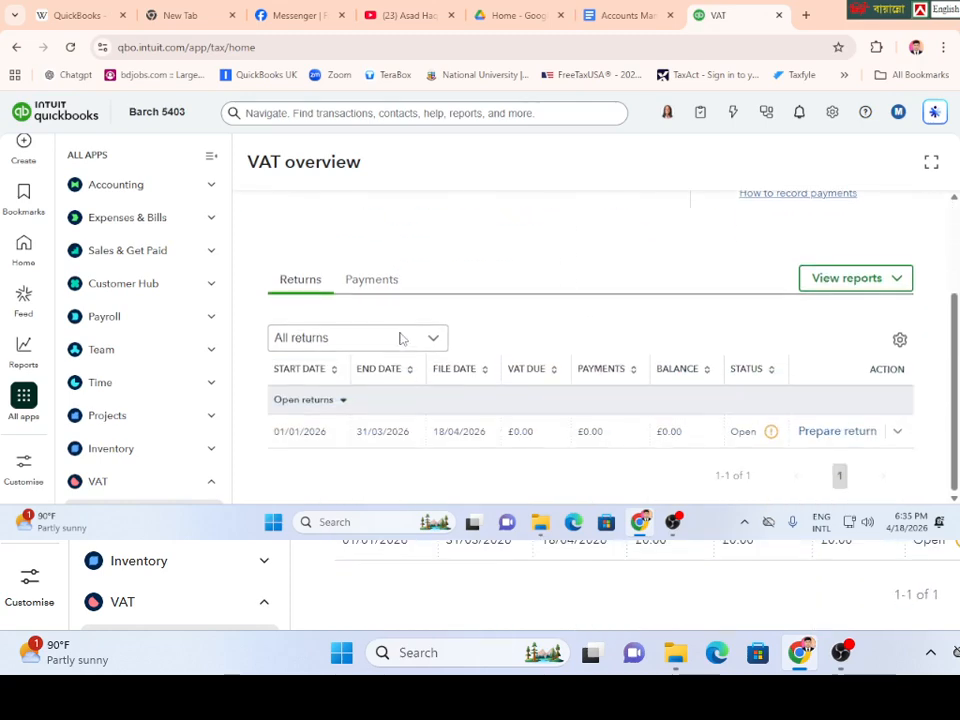
scroll(401, 336, "up", 2)
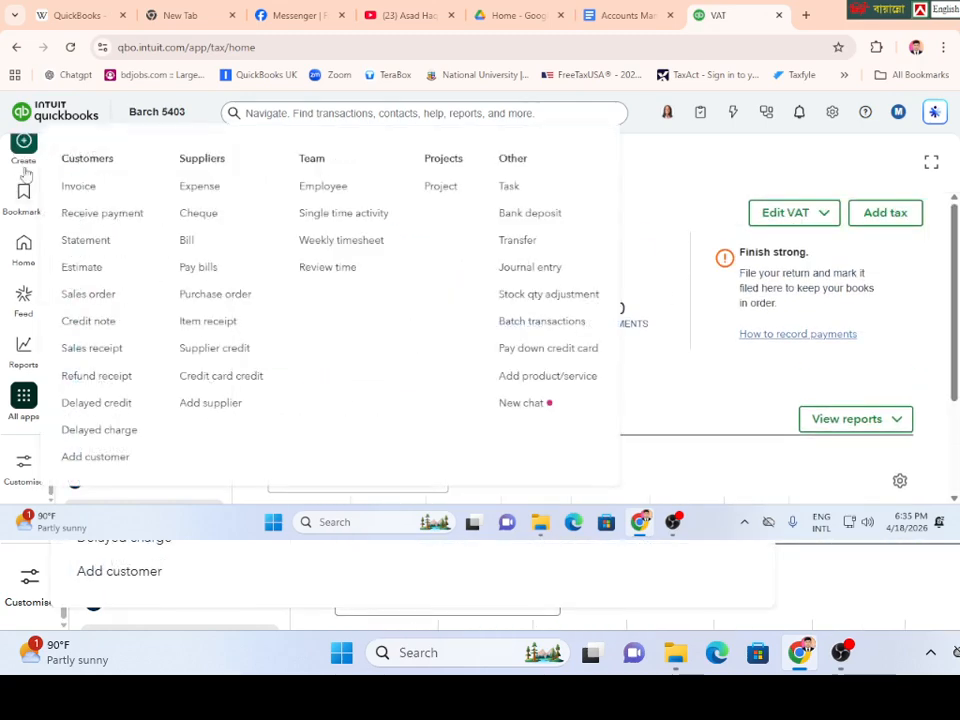
- Return to the company's home page, look over the dashboard, and switch to OBS Studio
left_click(26, 248)
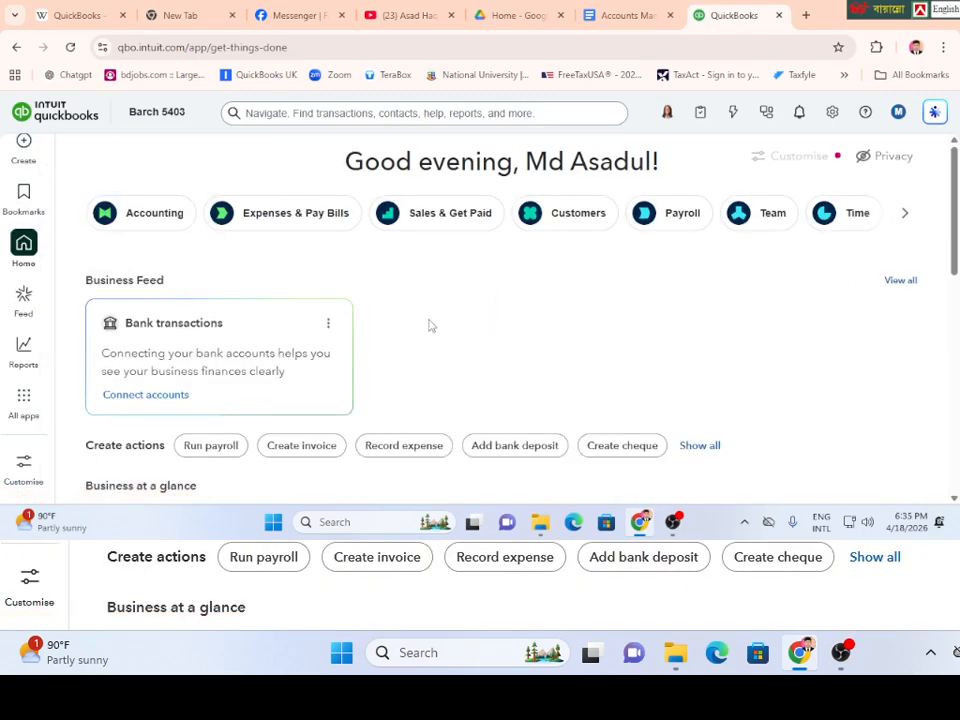
scroll(430, 325, "down", 3)
left_click(841, 654)
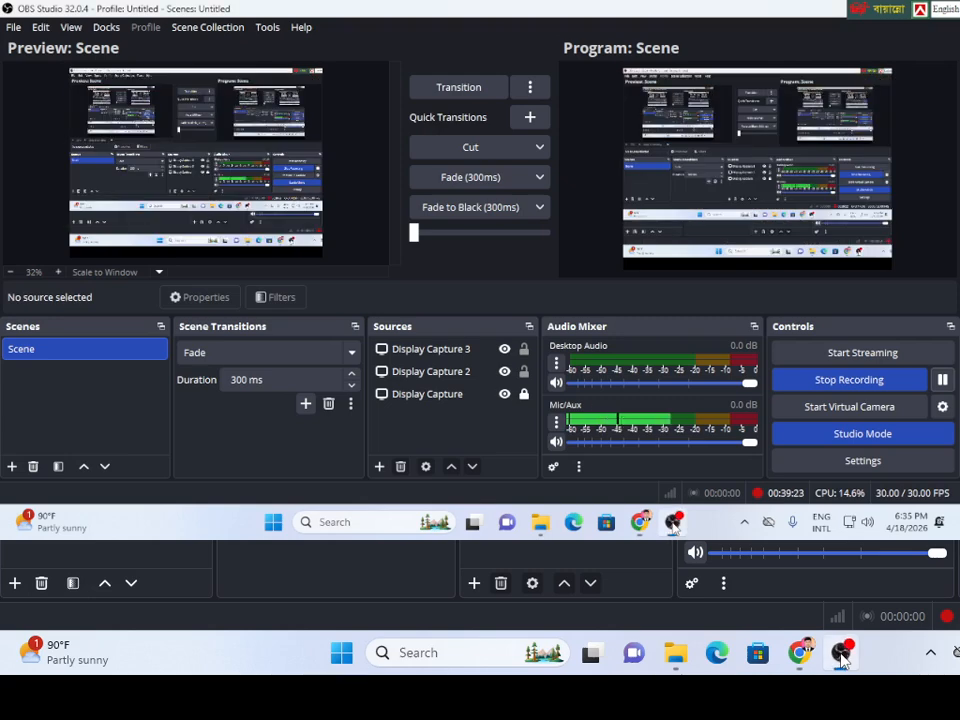